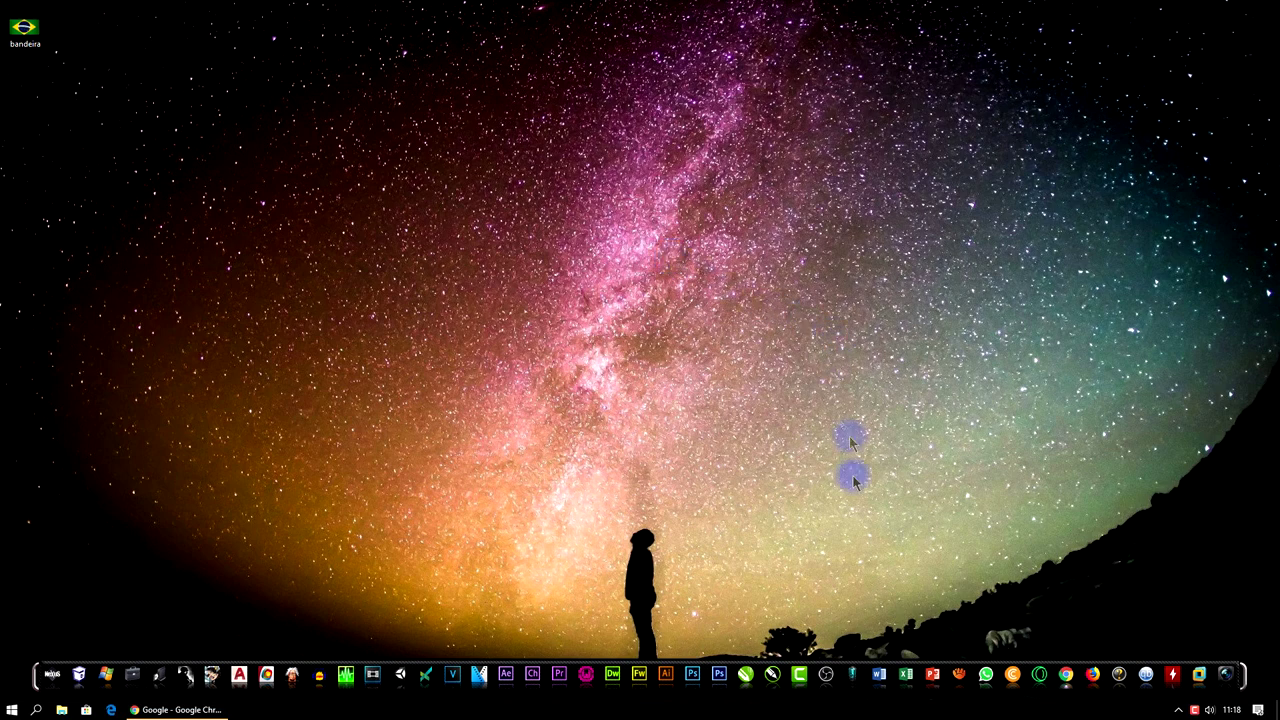
Step: Launch Word, start a blank document and paste in the anthem lyrics
click(879, 672)
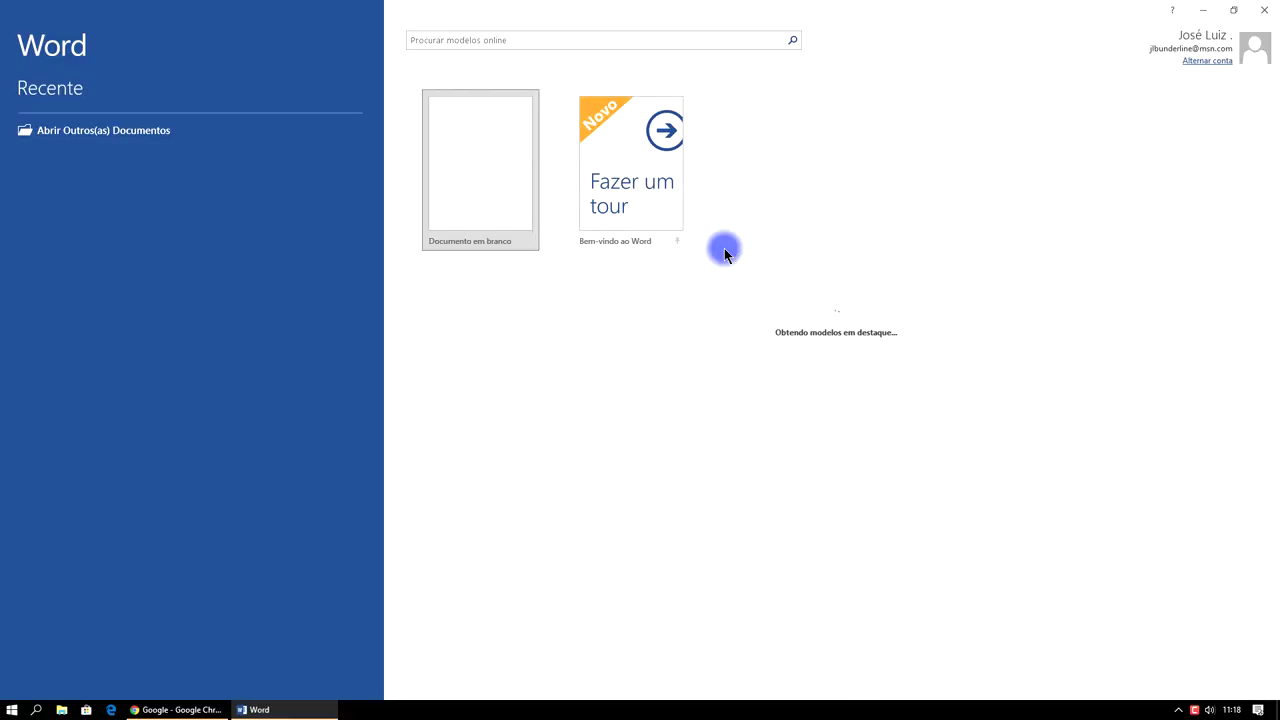
click(482, 167)
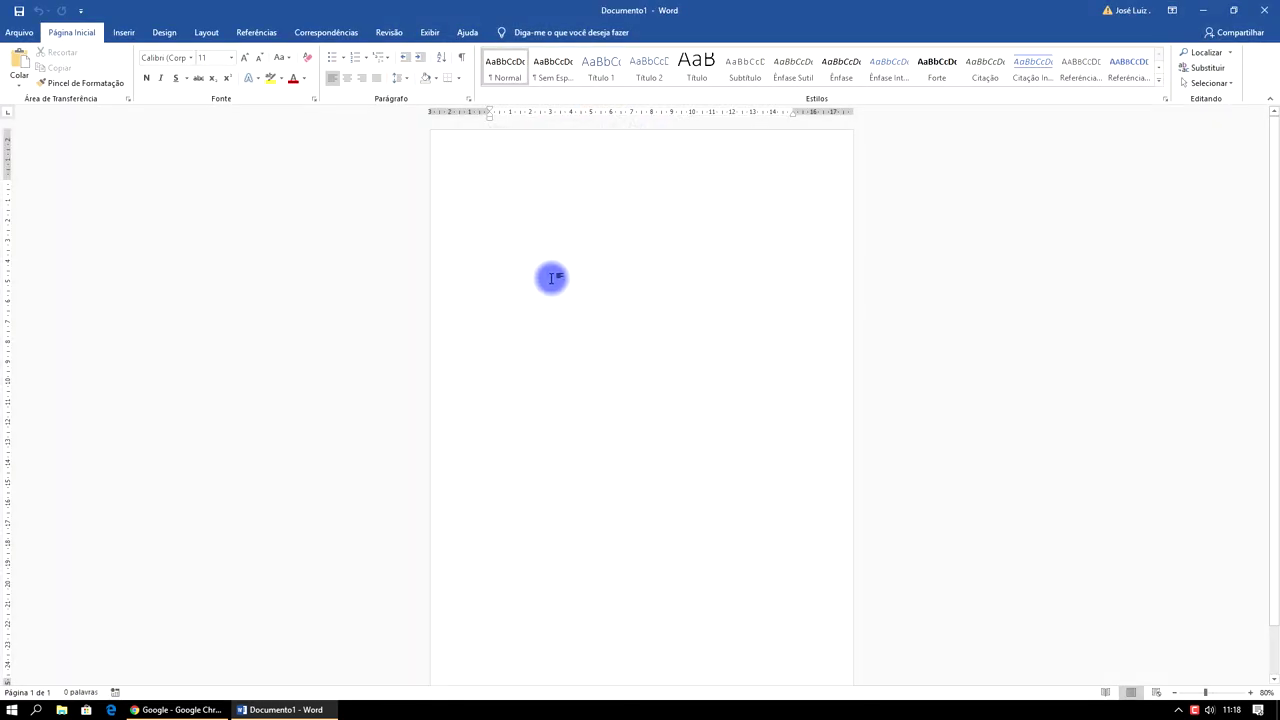
key(ctrl+v)
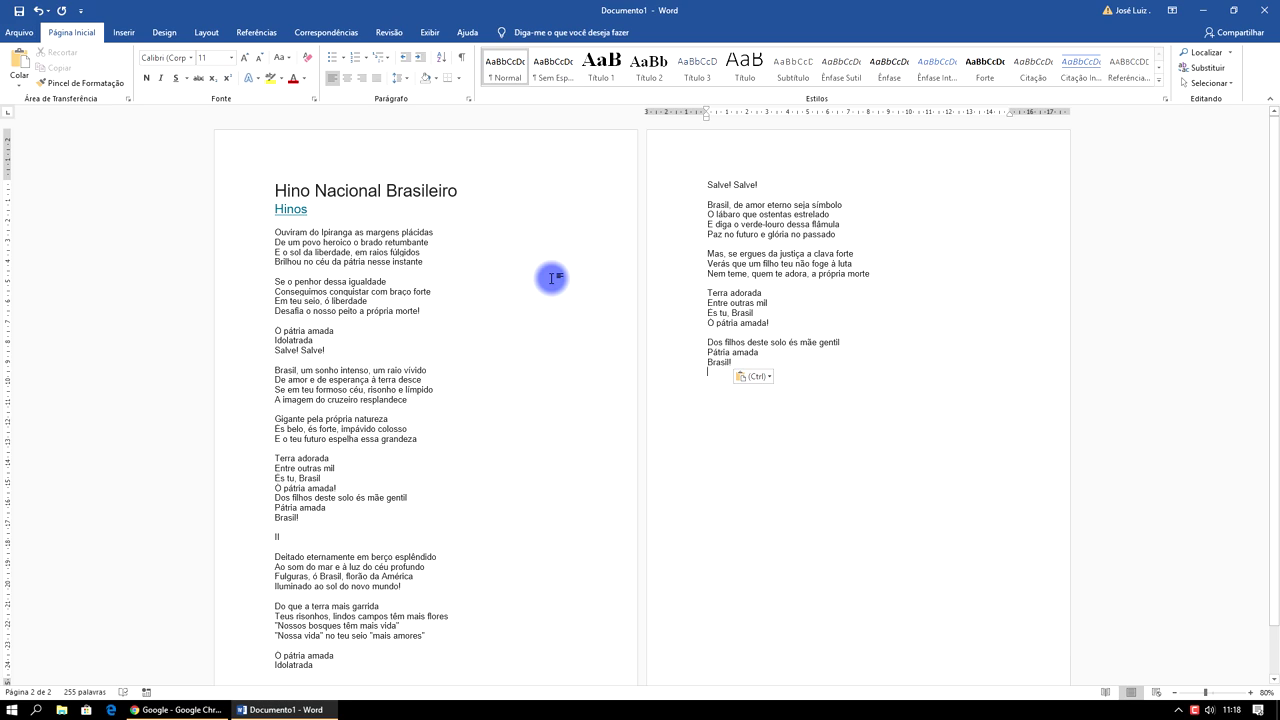
Step: Delete the 'Hinos' subtitle and the 'II' divider line with its leftover empty line
click(329, 212)
double_click(329, 212)
key(BackSpace)
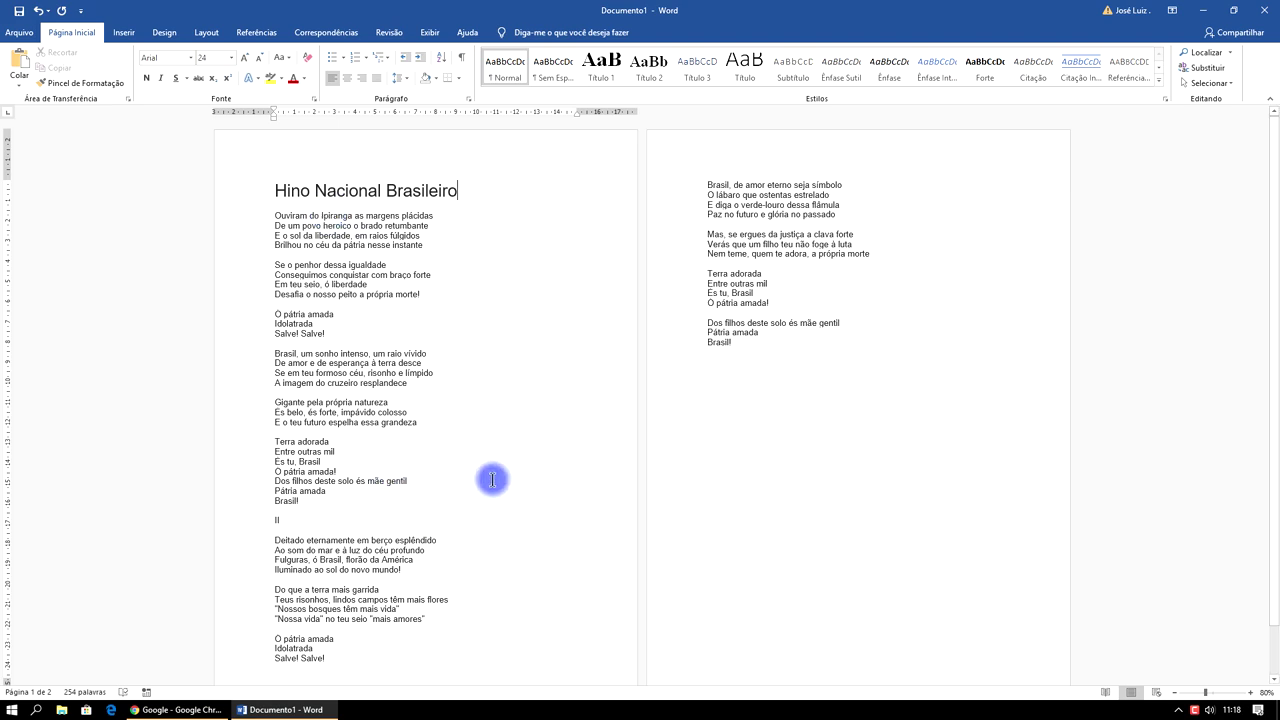
scroll(480, 474, down, 1)
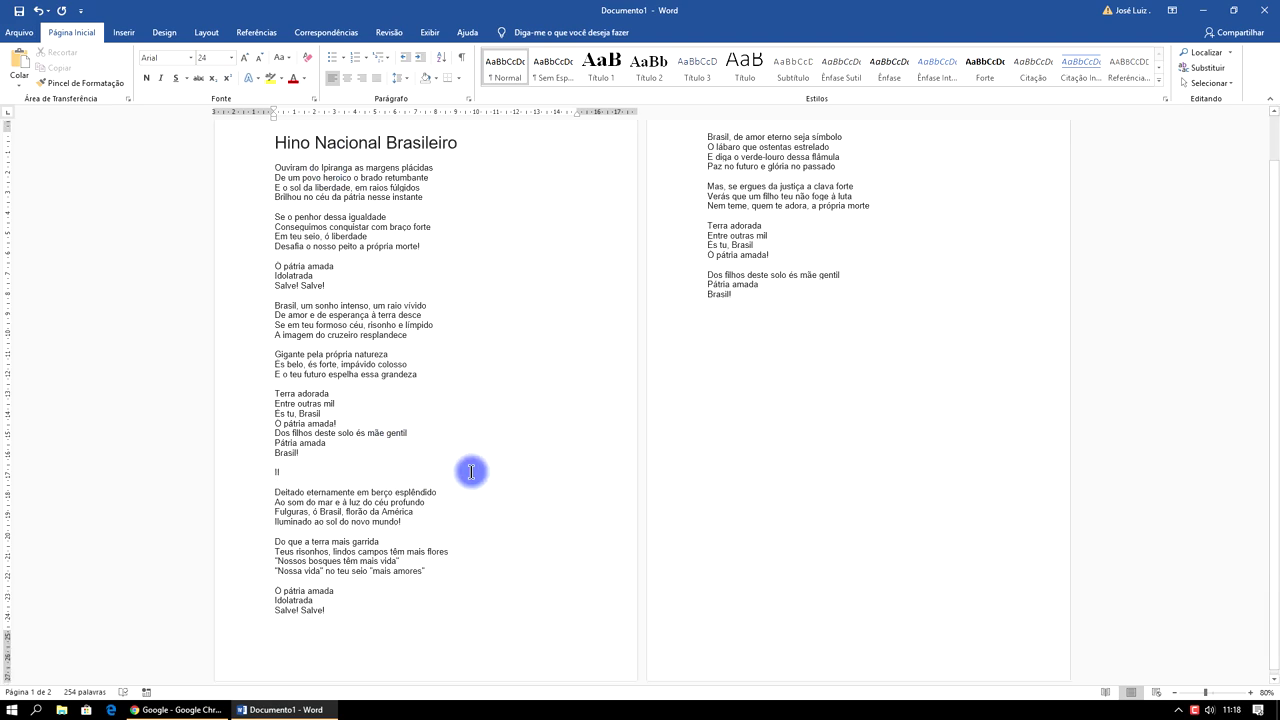
click(303, 471)
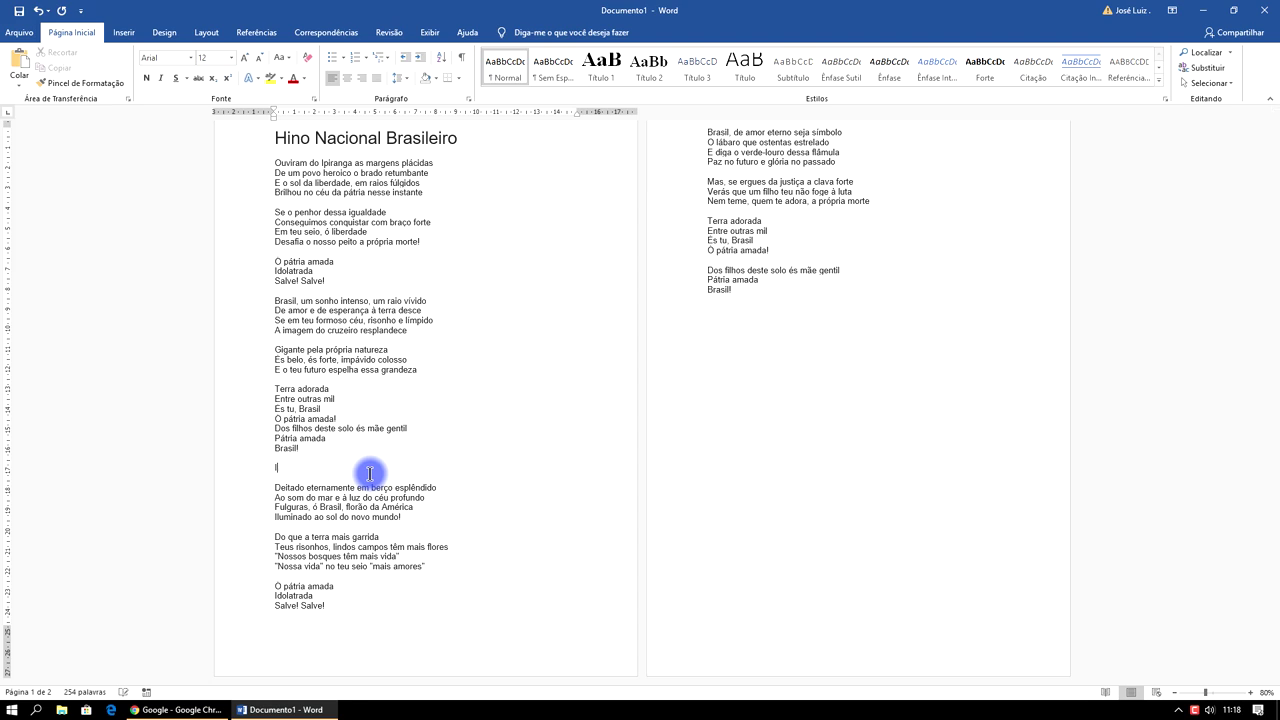
key(BackSpace)
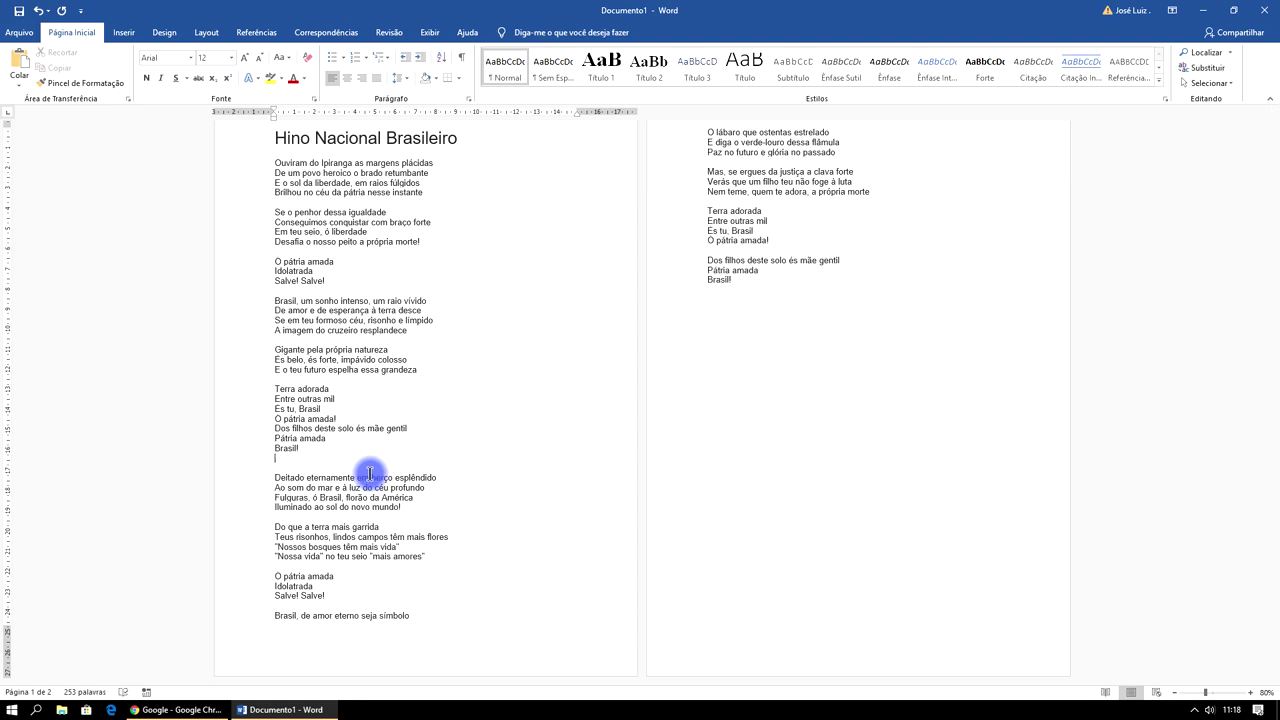
key(BackSpace)
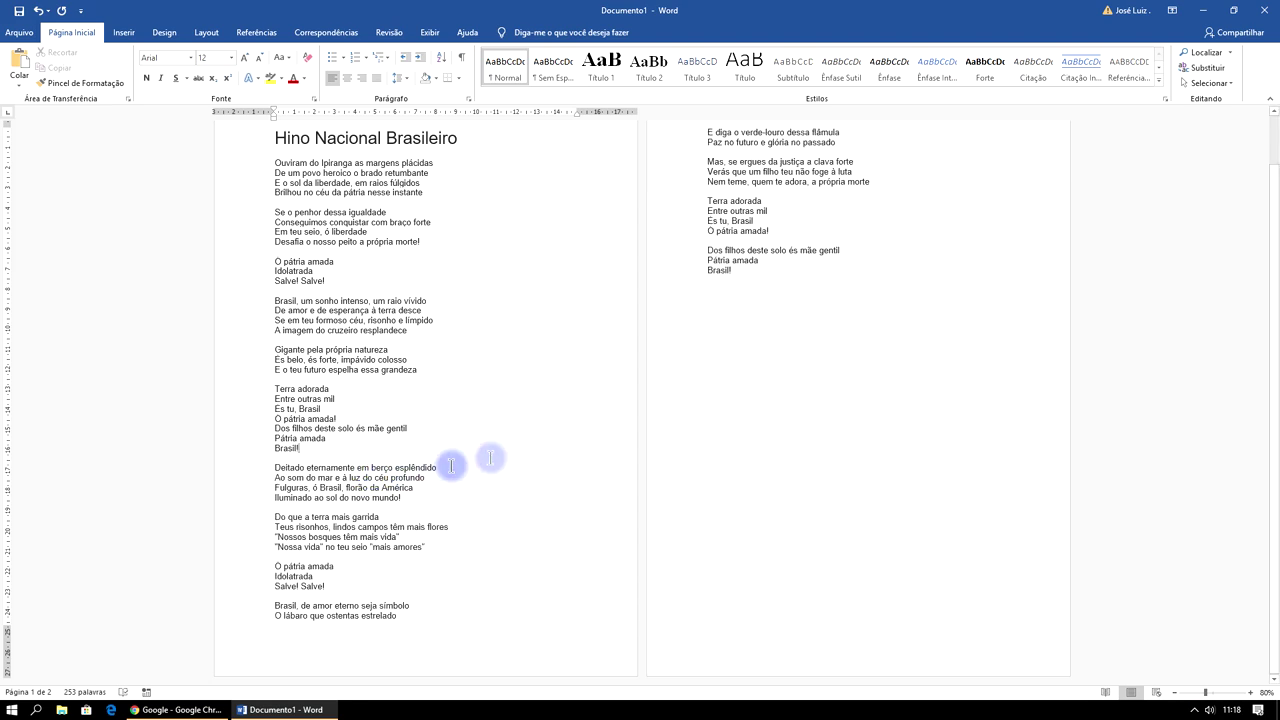
scroll(468, 355, up, 2)
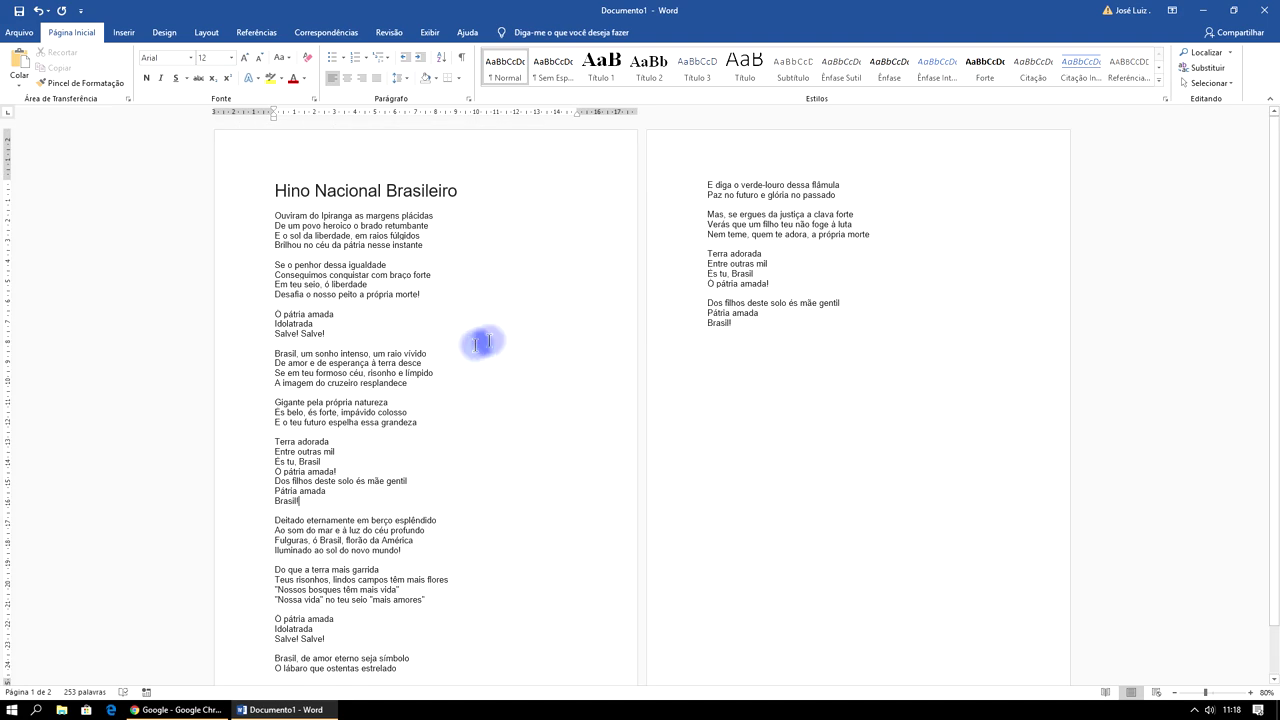
scroll(551, 335, down, 2)
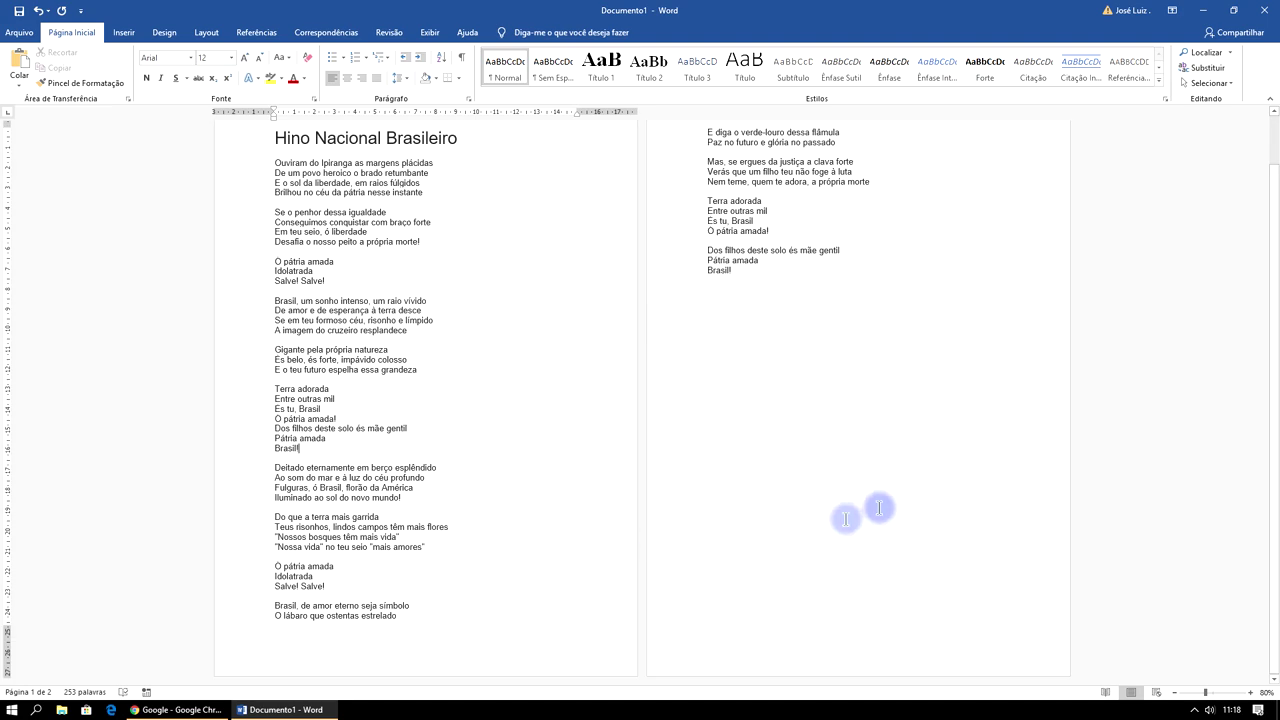
scroll(510, 395, up, 2)
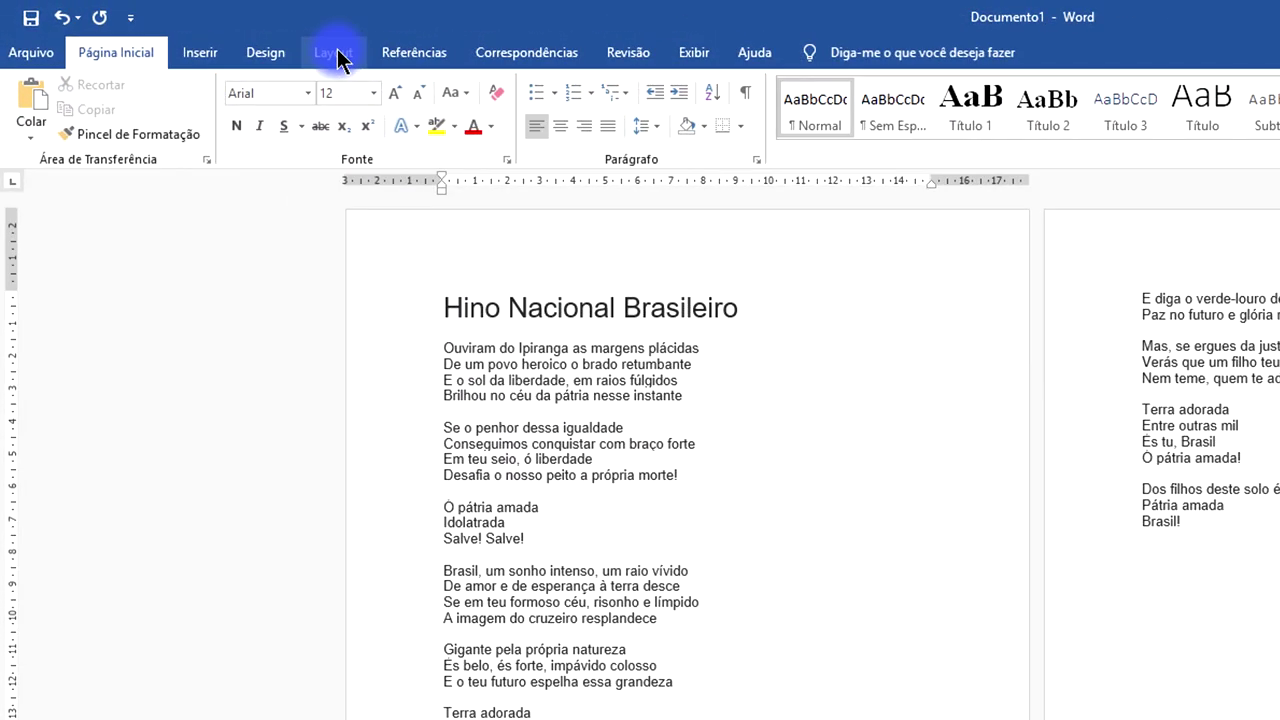
Step: Set the Superior, Inferior, Esquerda and Direita margins to 1,5 cm in Margens Personalizadas
click(316, 55)
click(35, 115)
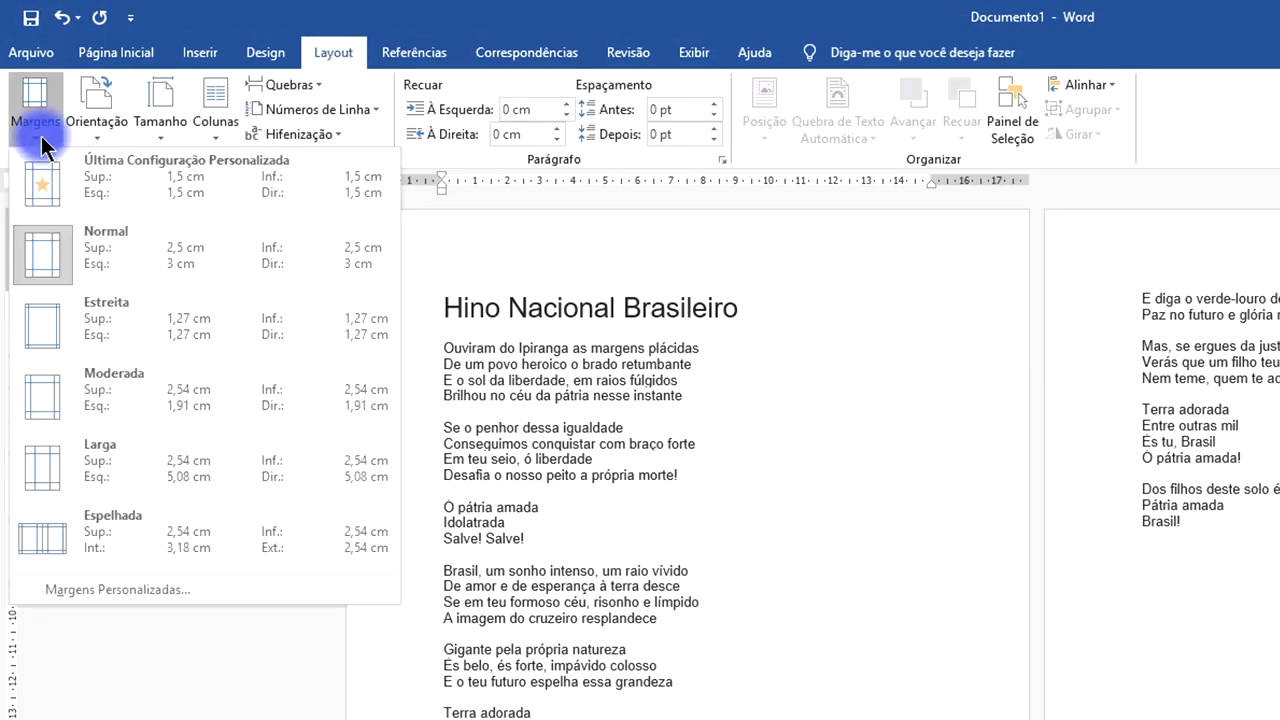
click(163, 592)
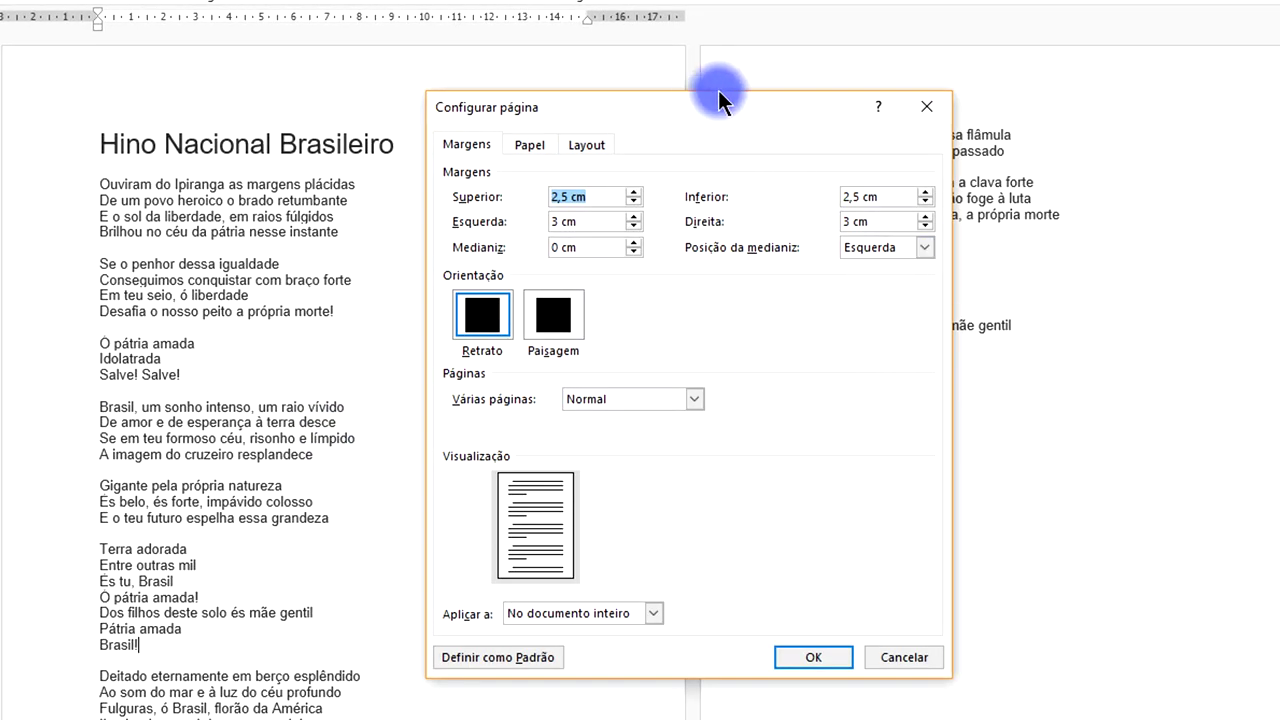
drag(699, 107, 1175, 137)
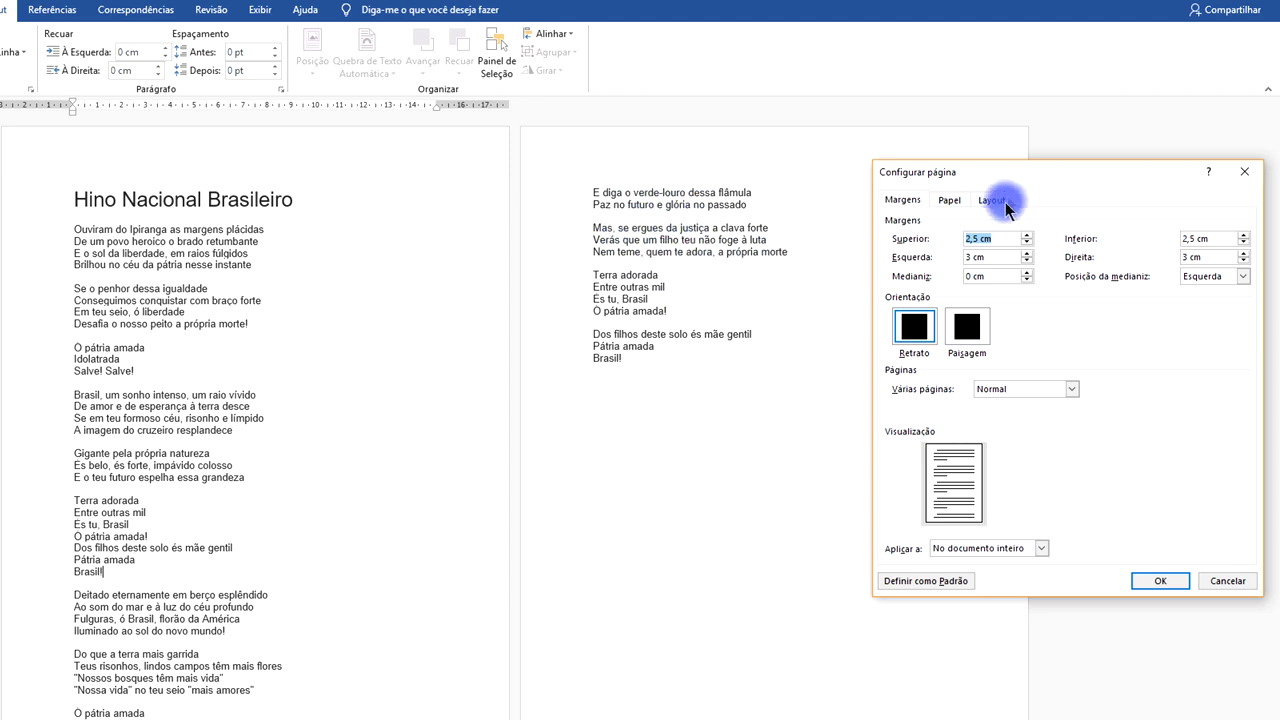
drag(1020, 172, 863, 142)
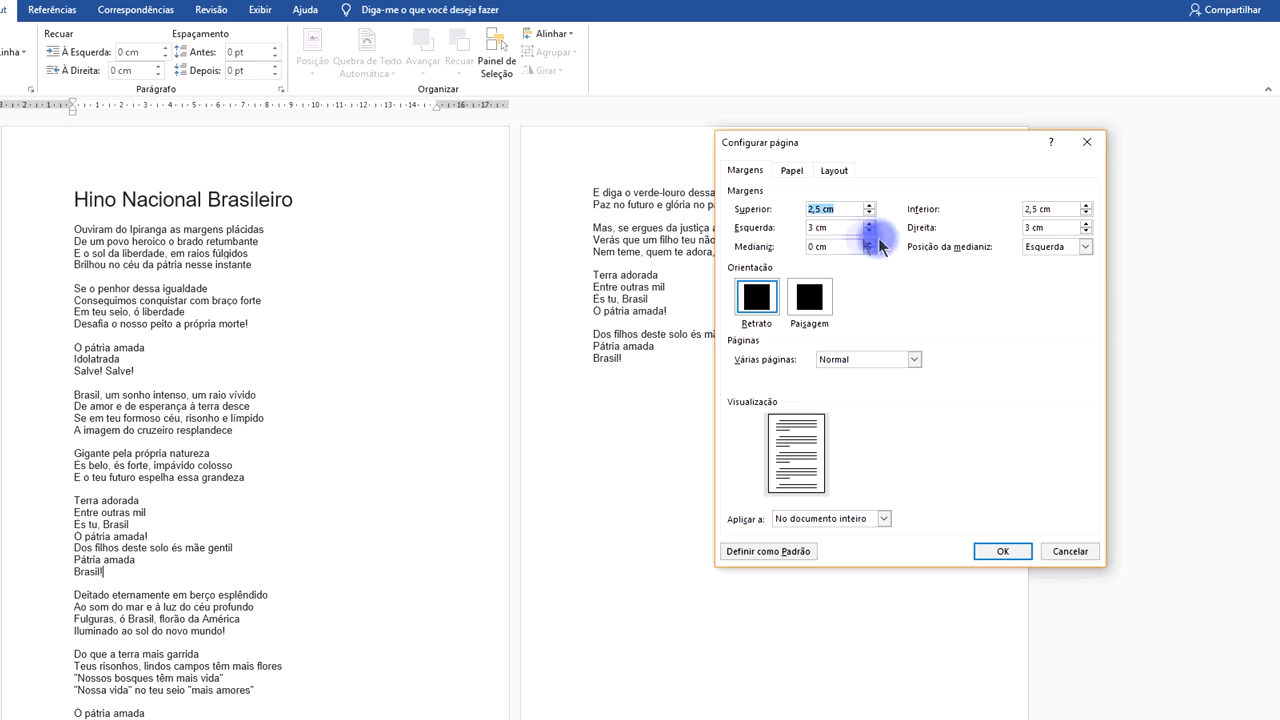
drag(822, 211, 796, 210)
text(1,5)
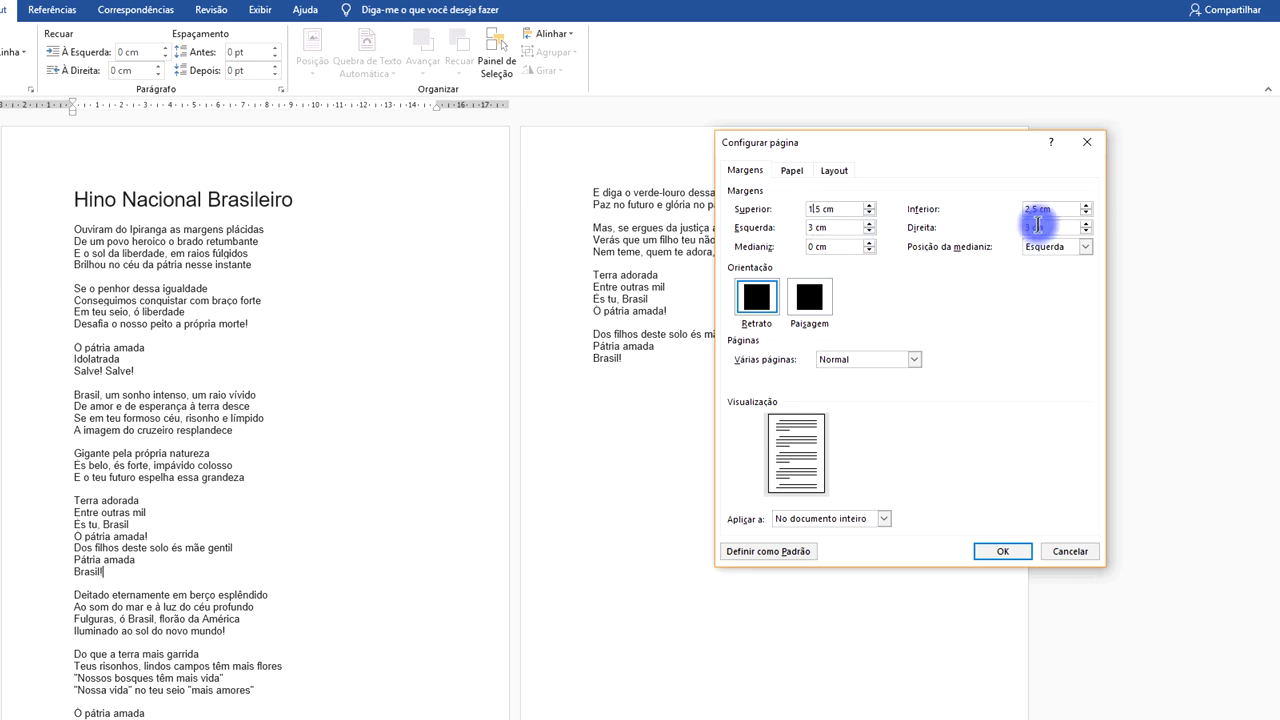
drag(1028, 208, 1014, 210)
text(1,5)
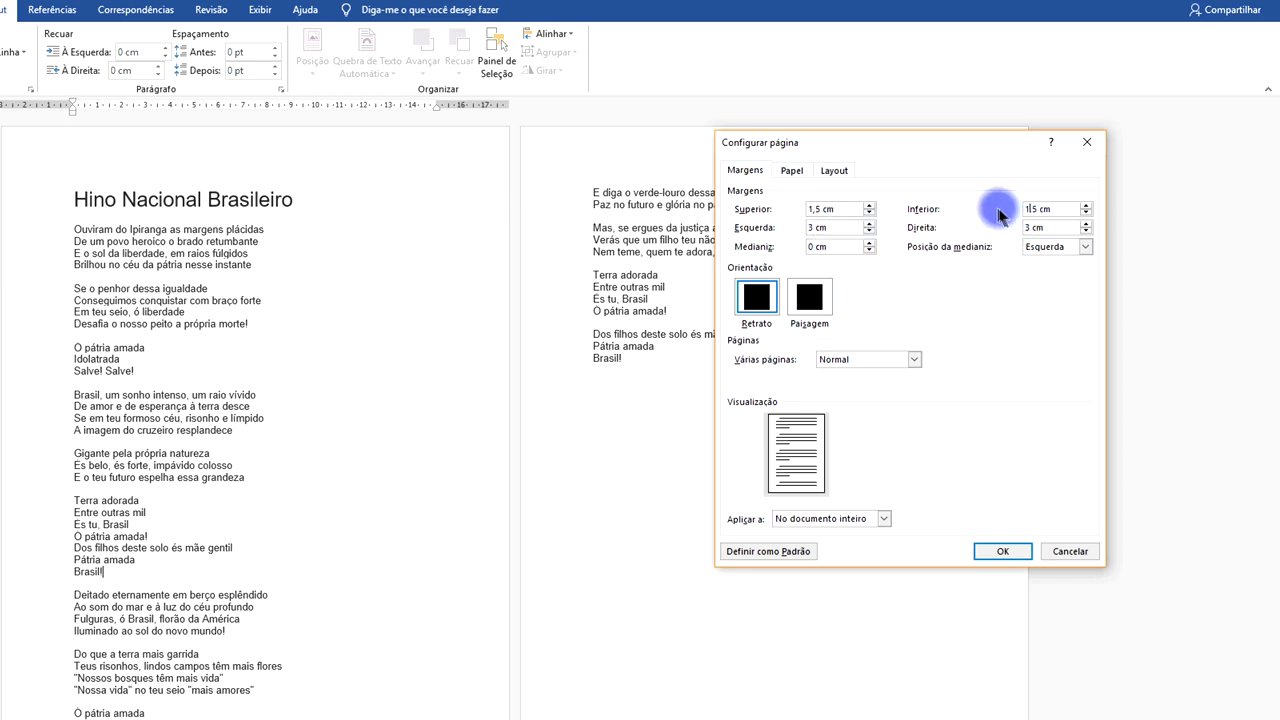
drag(808, 228, 829, 224)
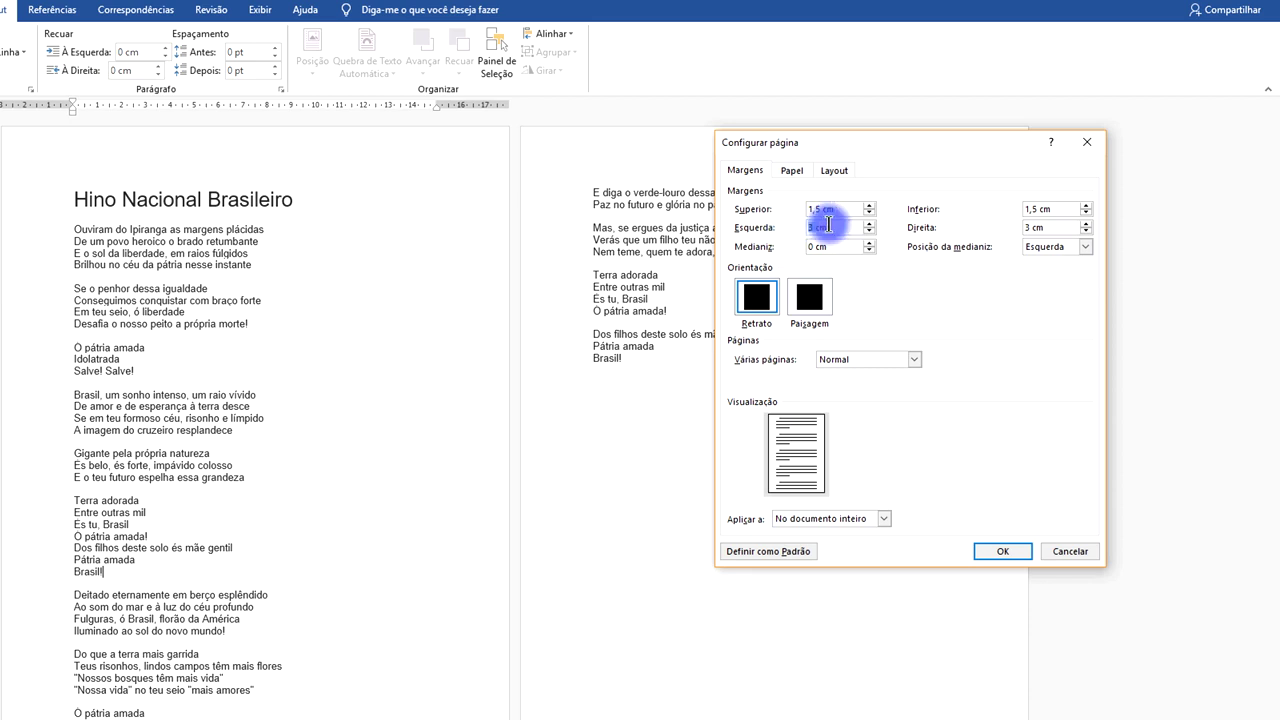
text(1,5)
click(1026, 227)
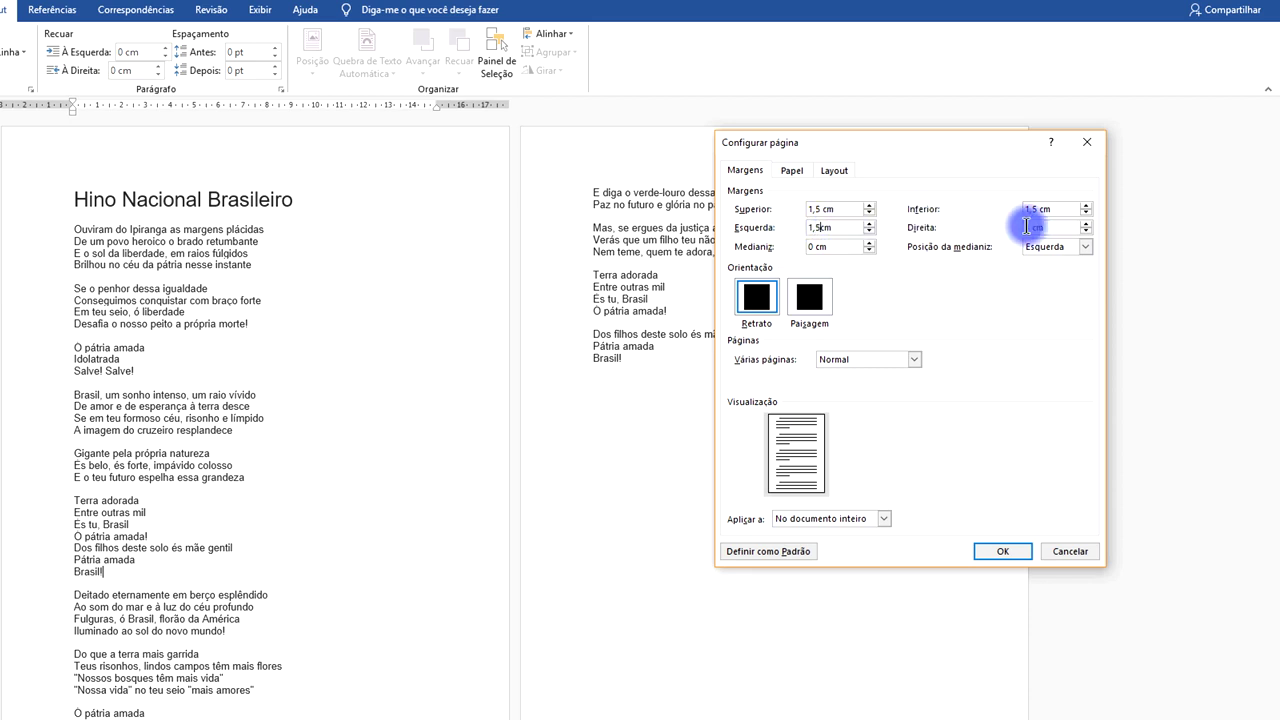
drag(1030, 228, 1000, 235)
text(1,5)
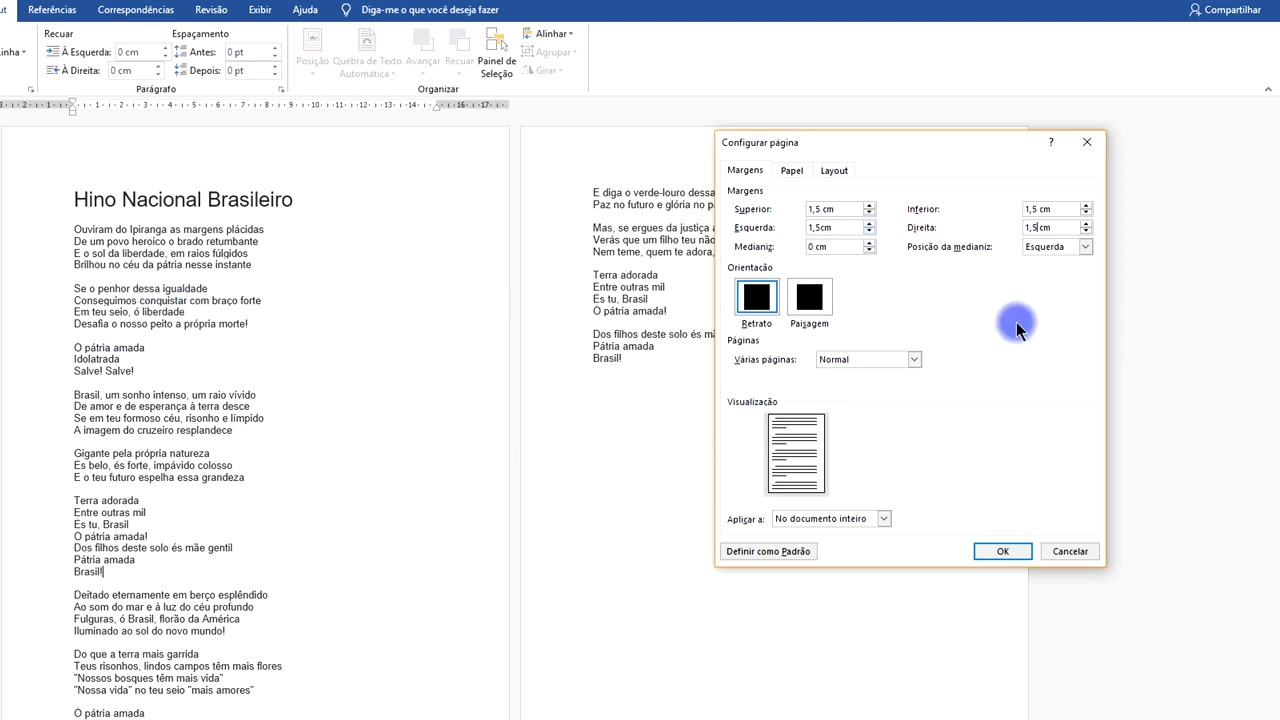
click(1003, 551)
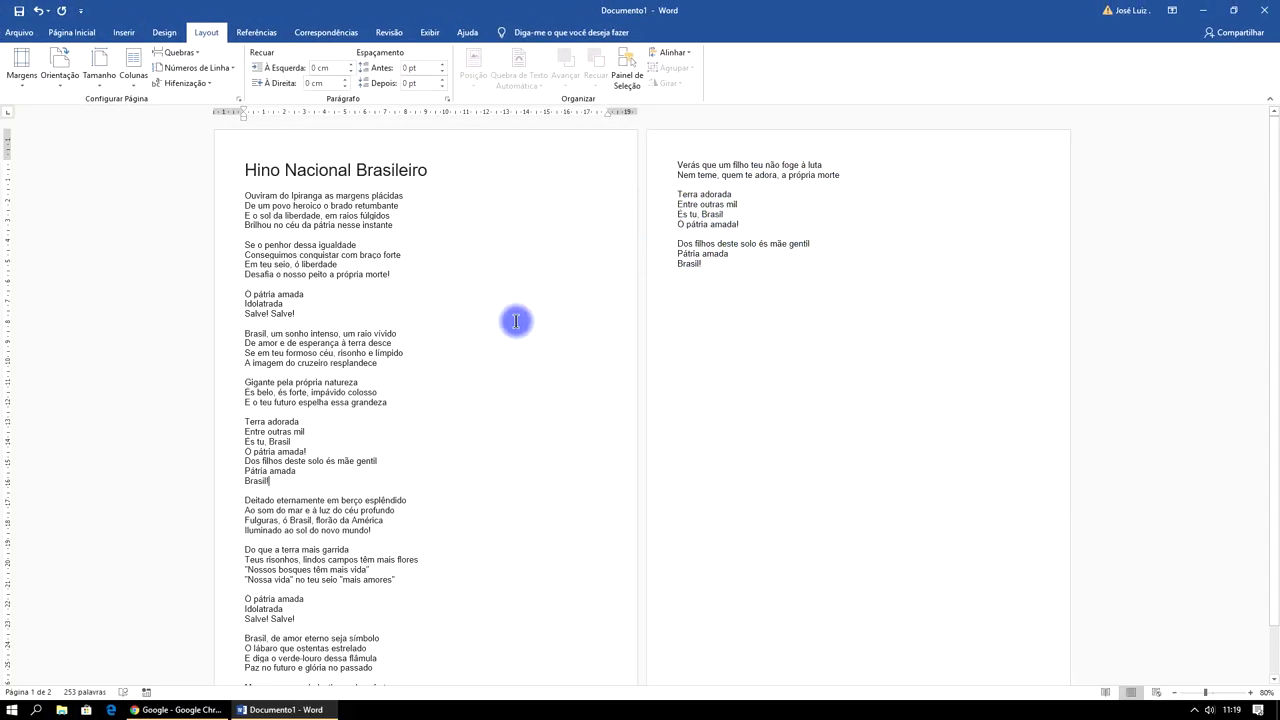
Step: Change the Superior margin to 1 cm in the custom margin settings
scroll(520, 320, down, 2)
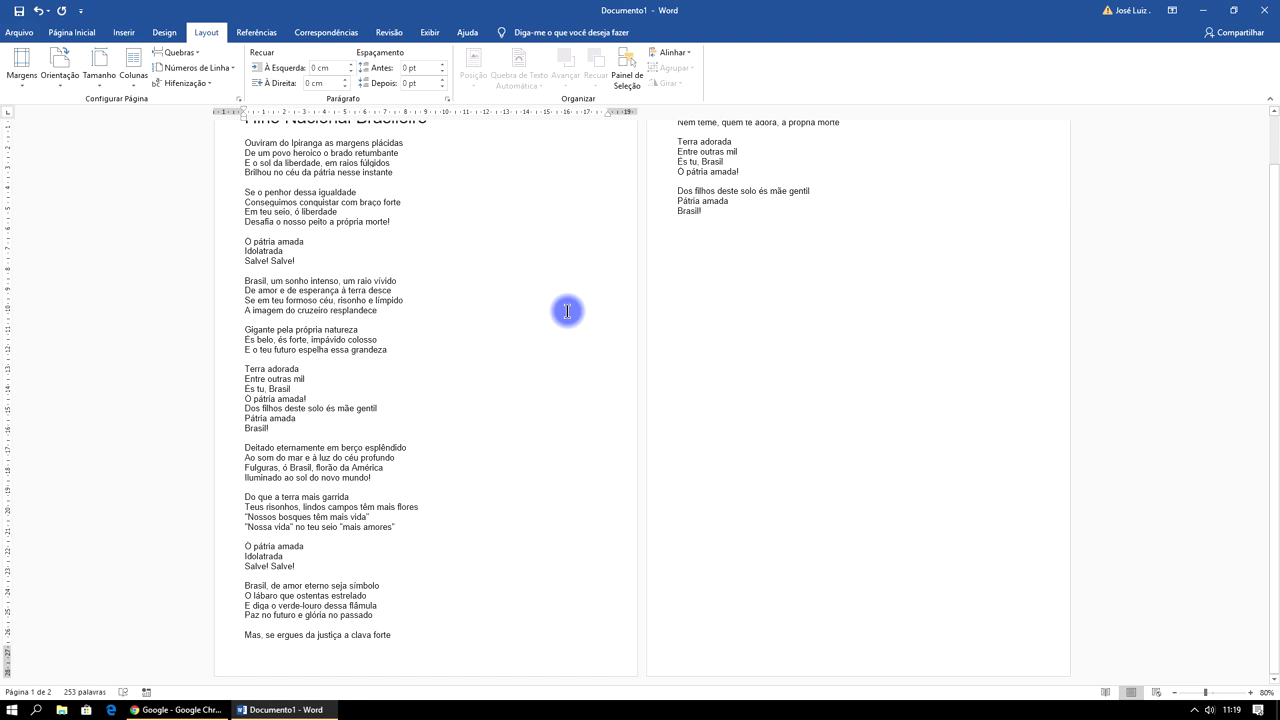
scroll(564, 309, up, 2)
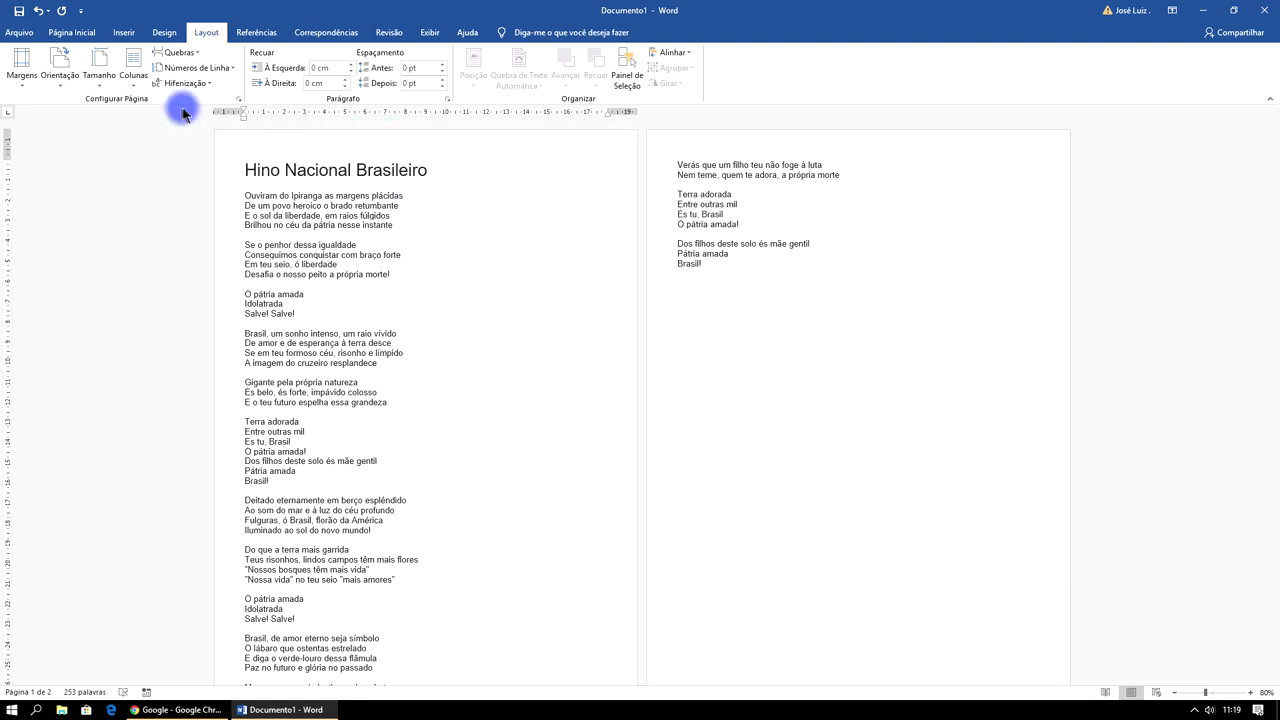
click(23, 78)
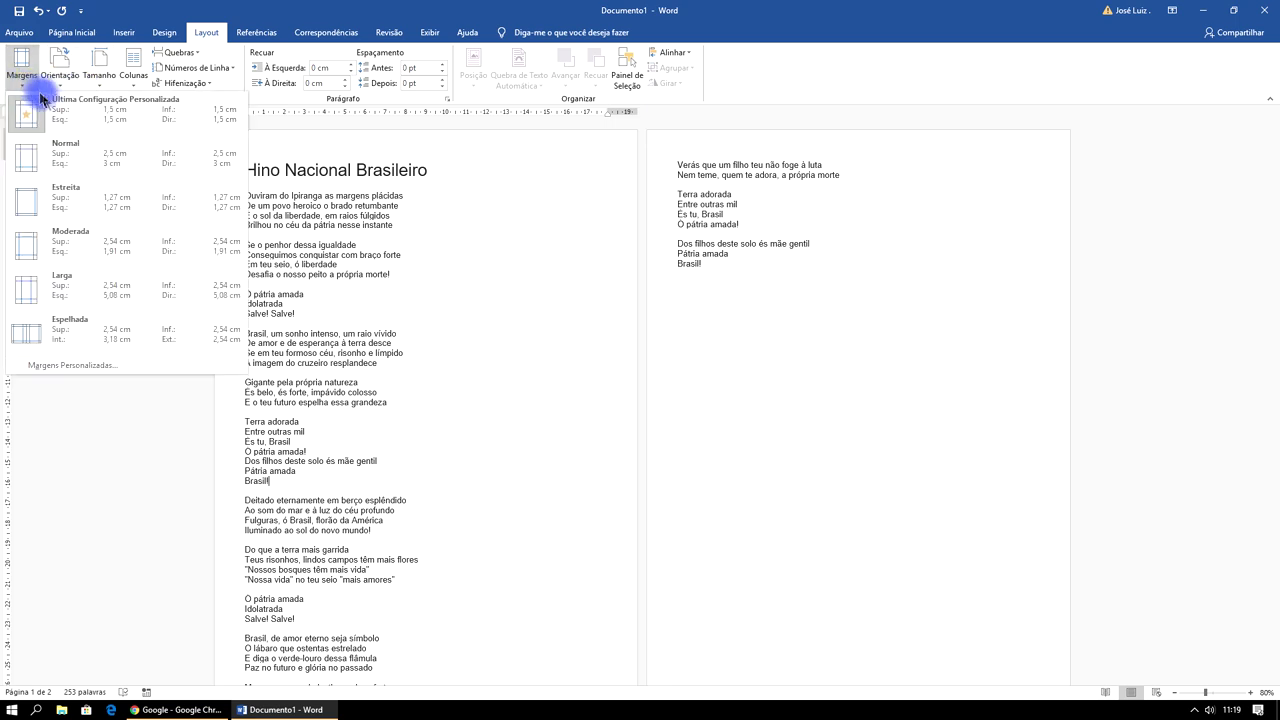
click(100, 364)
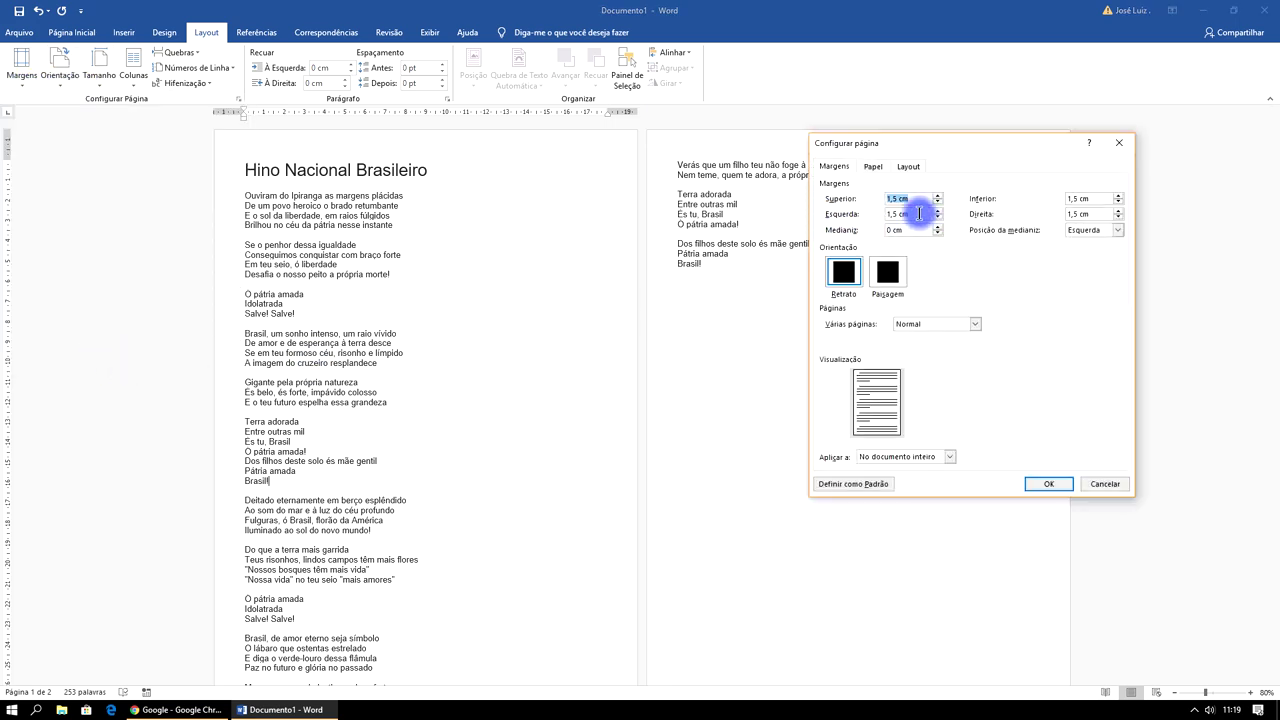
text(1)
key(Tab)
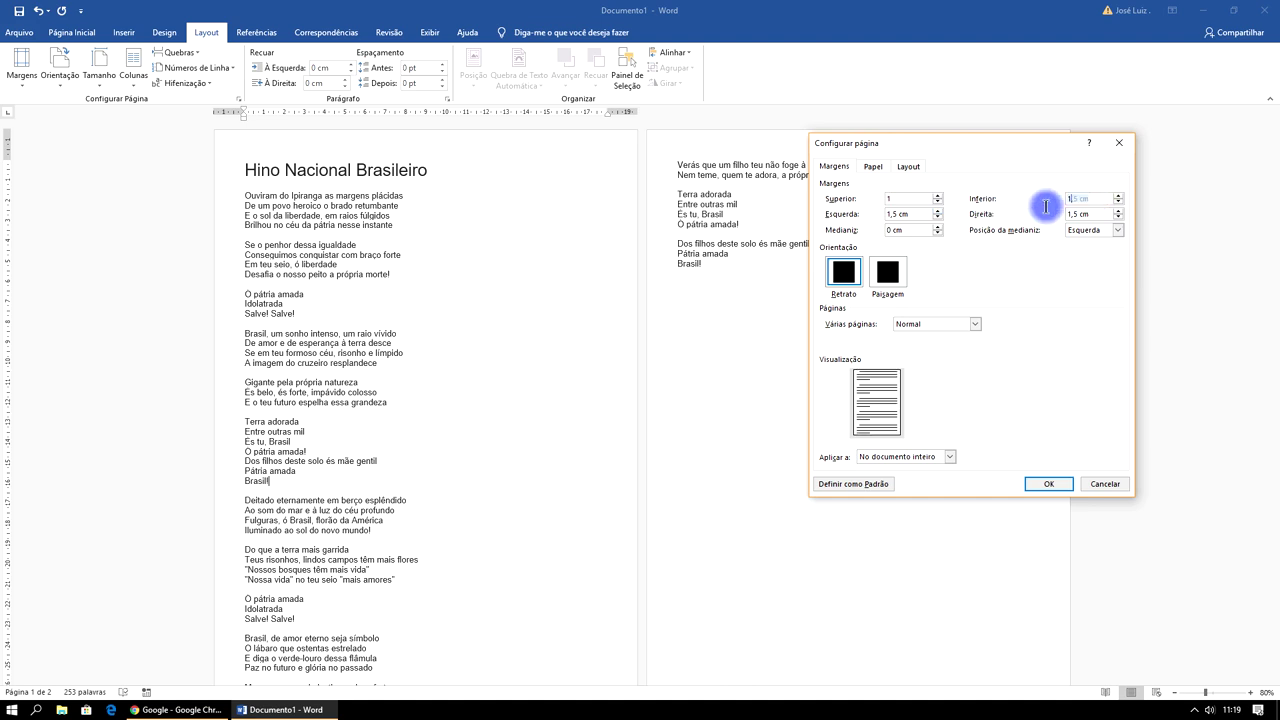
text(1)
click(1049, 484)
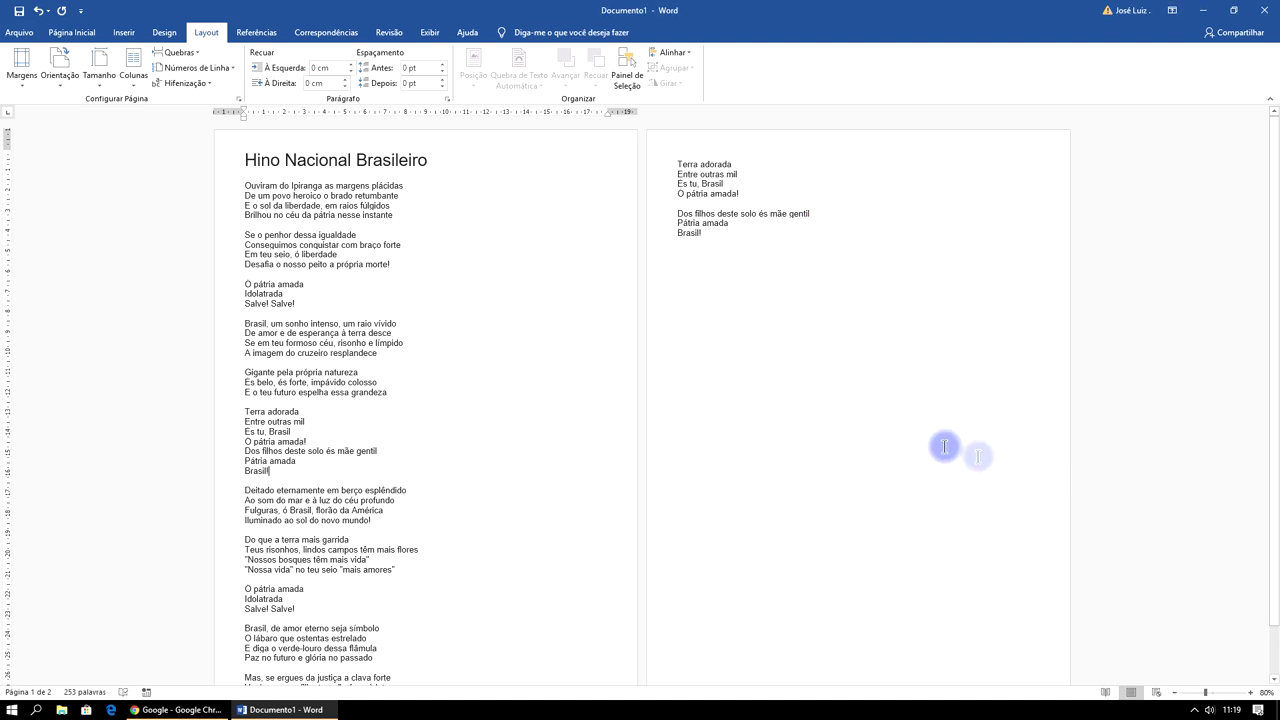
Step: Select the lyrics from the end of the text upward
click(772, 360)
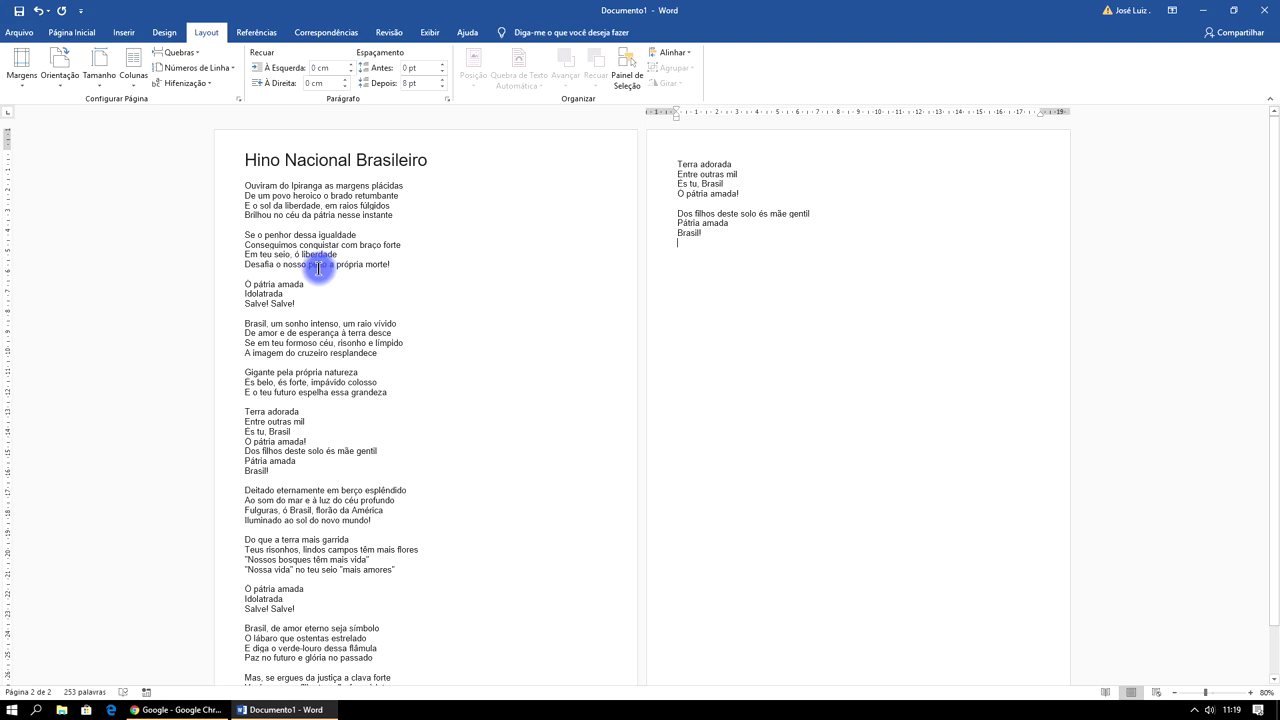
scroll(429, 289, down, 1)
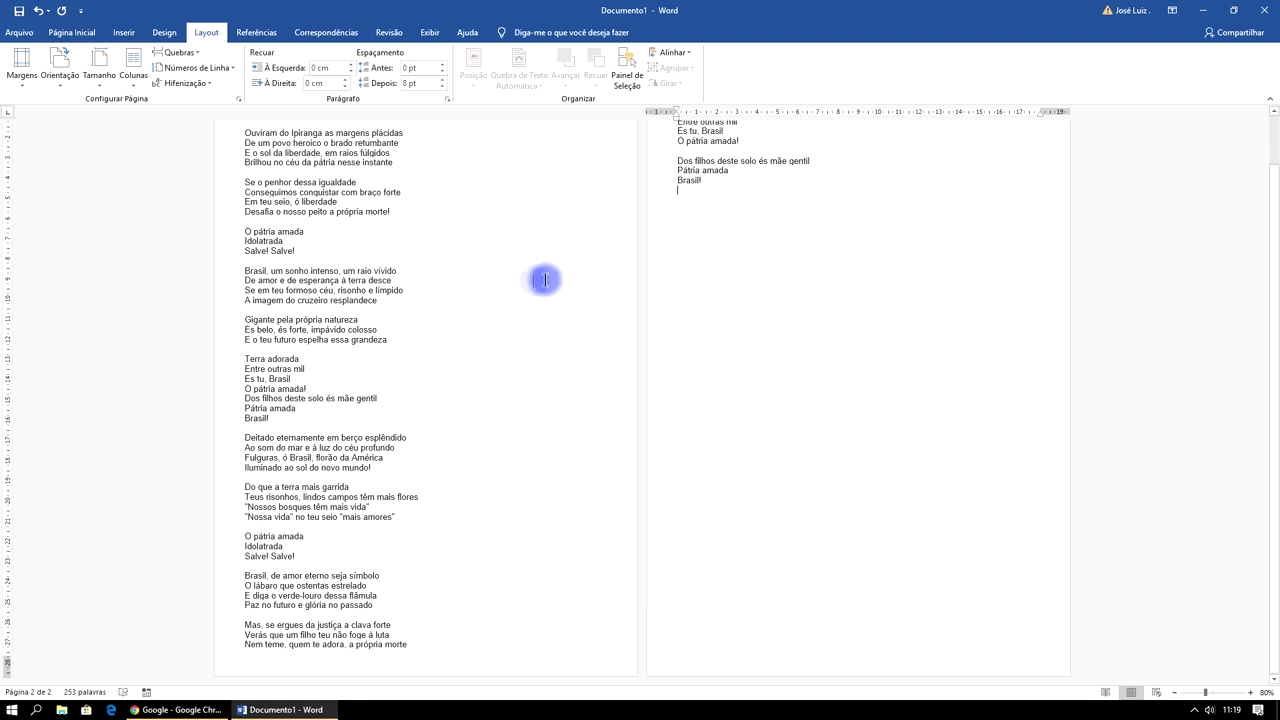
scroll(531, 280, up, 1)
drag(726, 238, 276, 246)
click(273, 244)
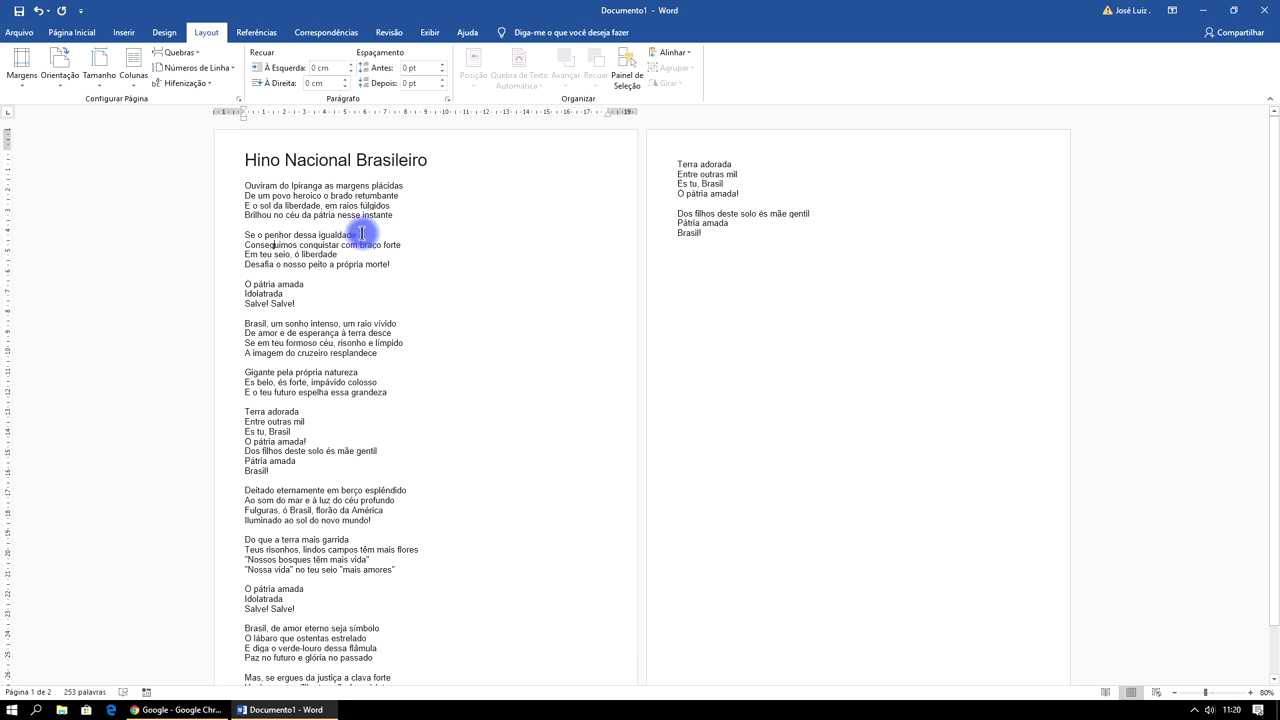
Step: Select all the text and apply the Sem Espaçamento style on the Página Inicial tab
key(ctrl+a)
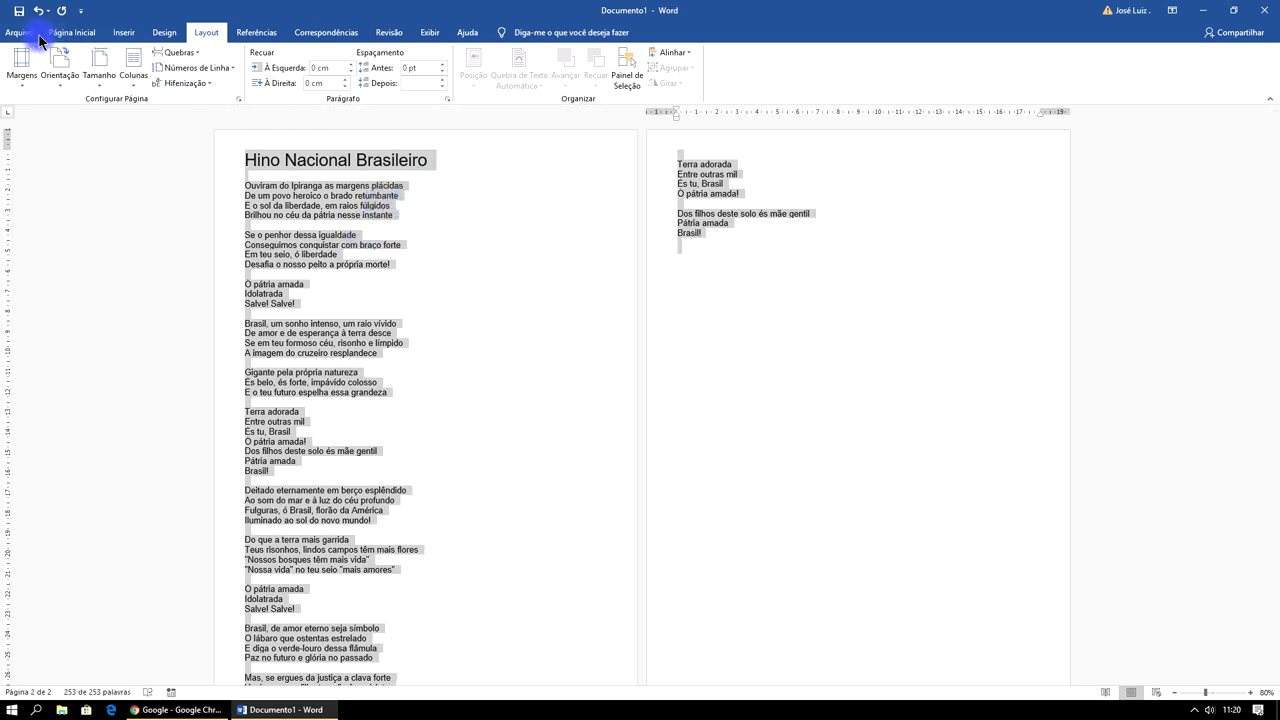
click(68, 33)
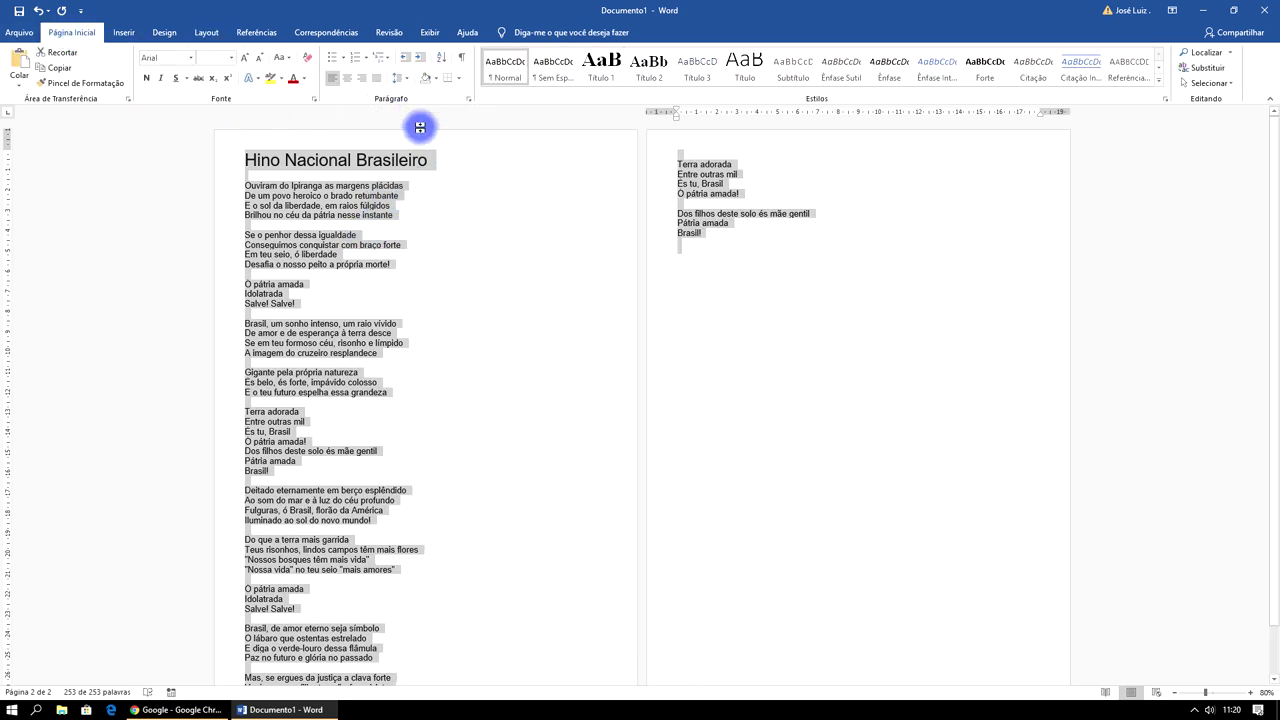
click(505, 70)
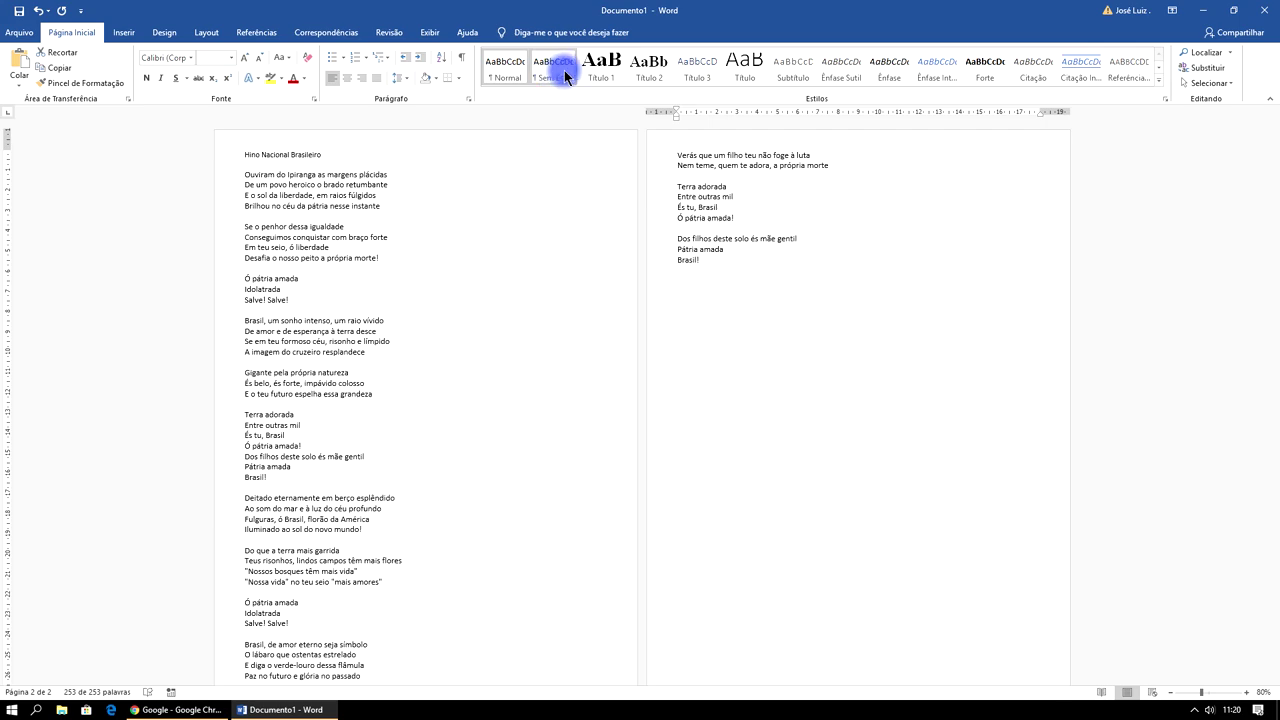
click(565, 73)
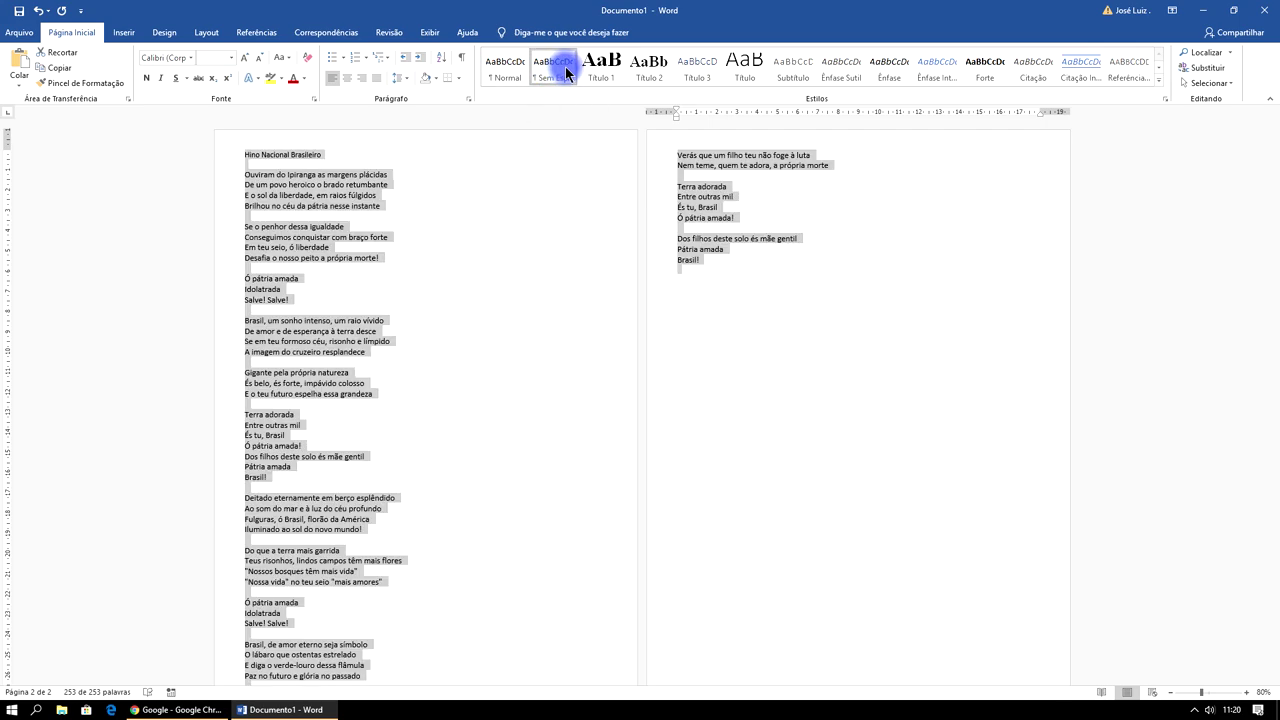
Step: Check the restyled lyrics, then select the whole document again
click(345, 175)
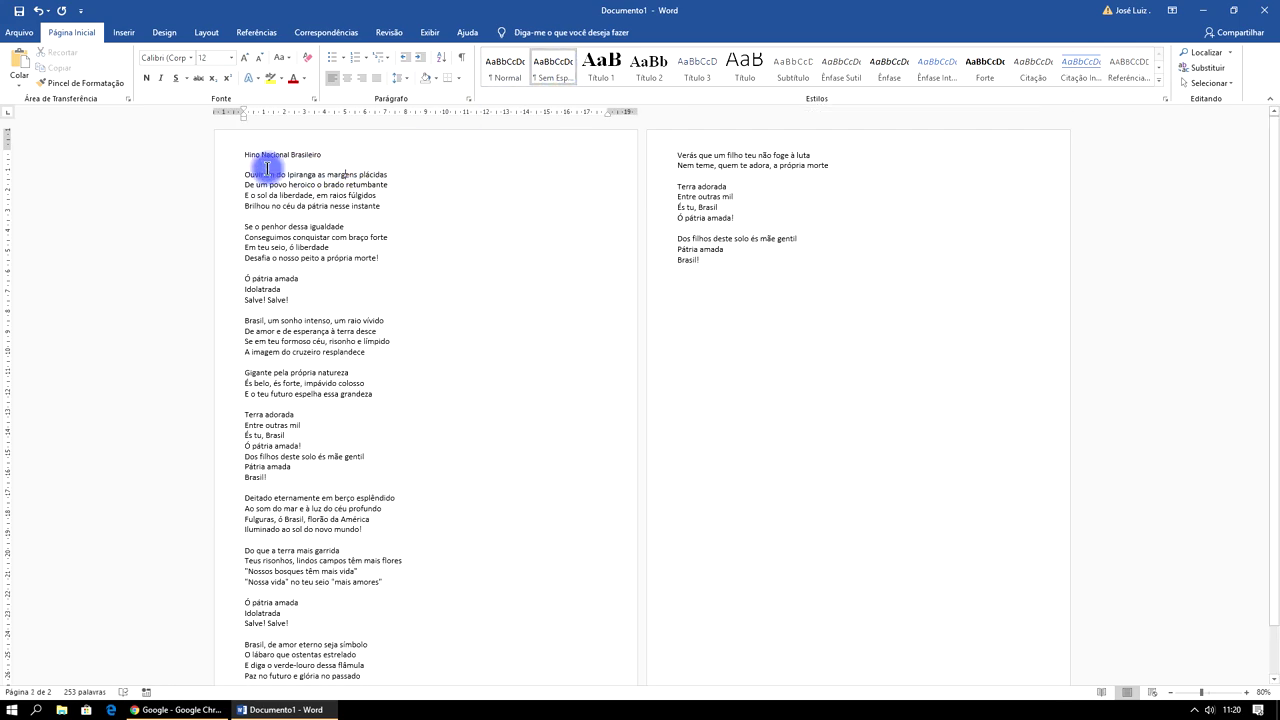
click(270, 223)
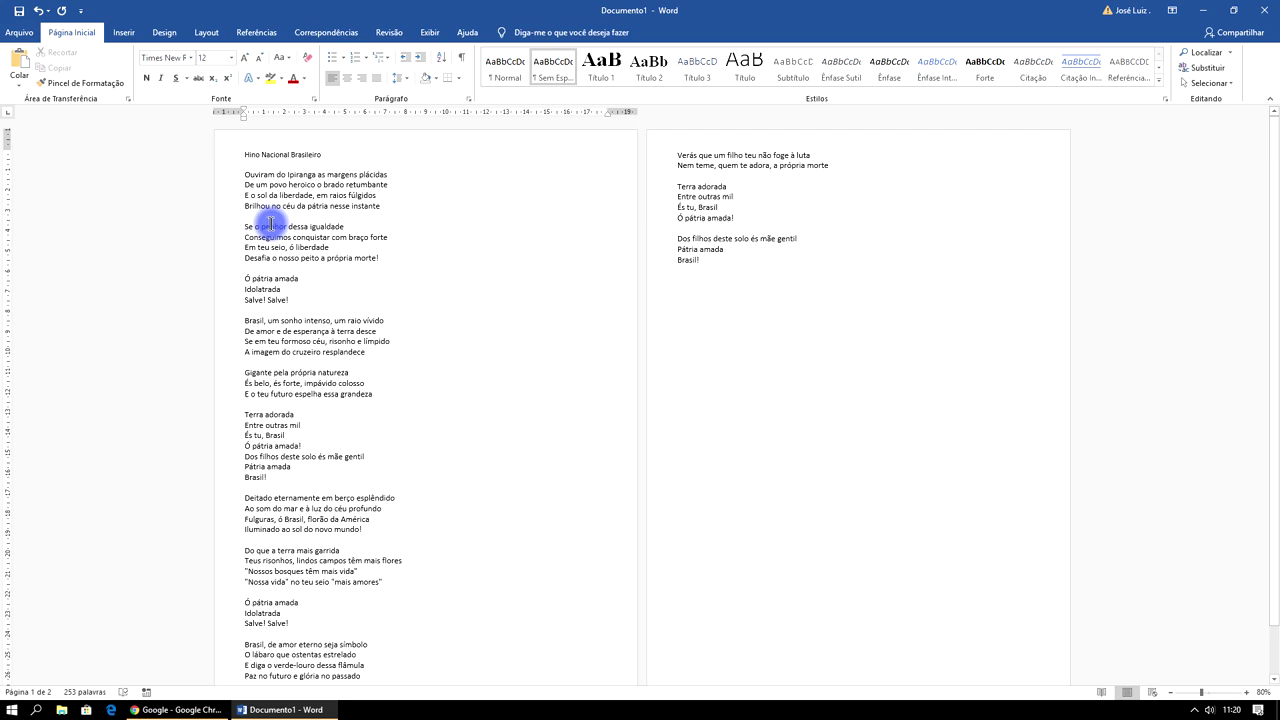
click(268, 165)
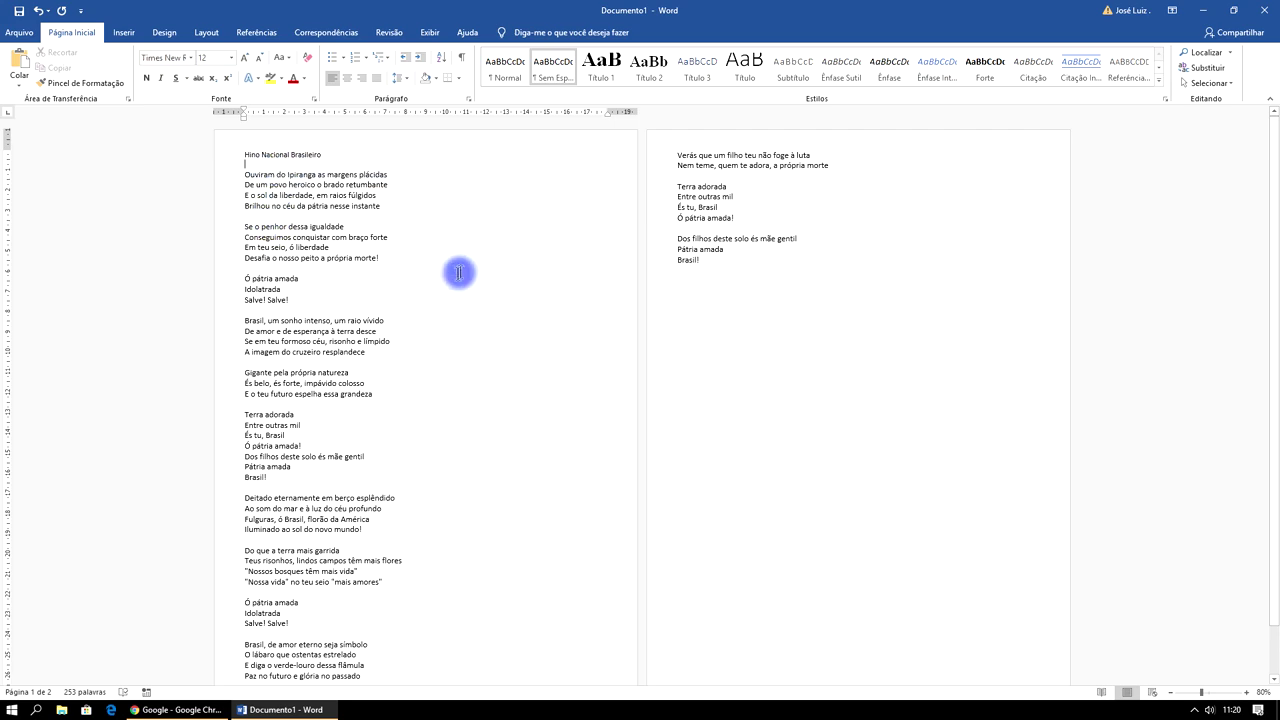
scroll(515, 245, down, 1)
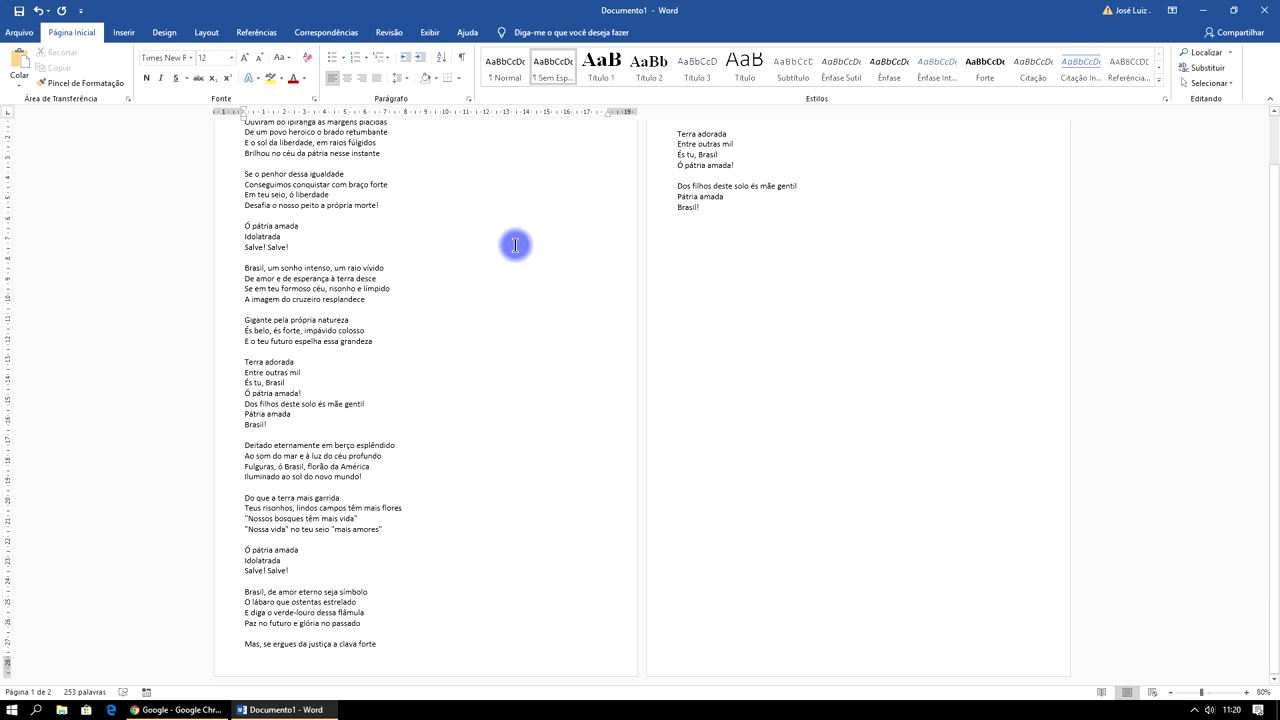
scroll(541, 293, up, 1)
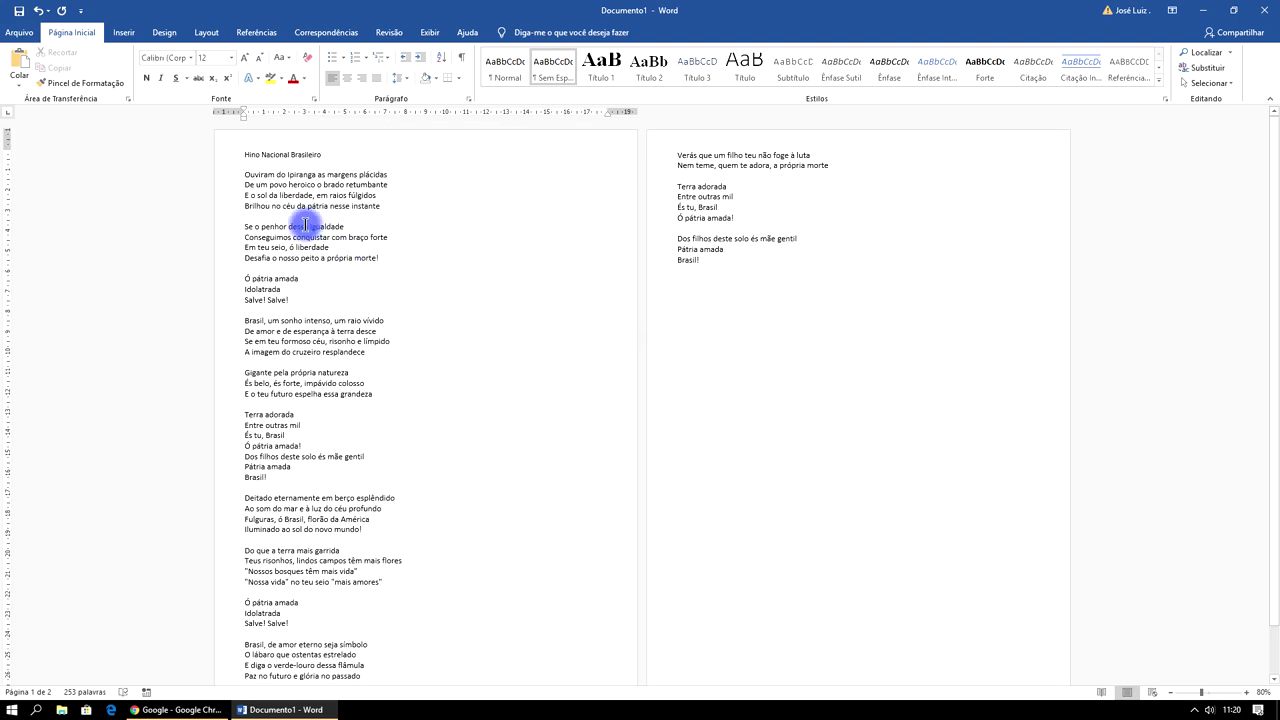
key(ctrl+a)
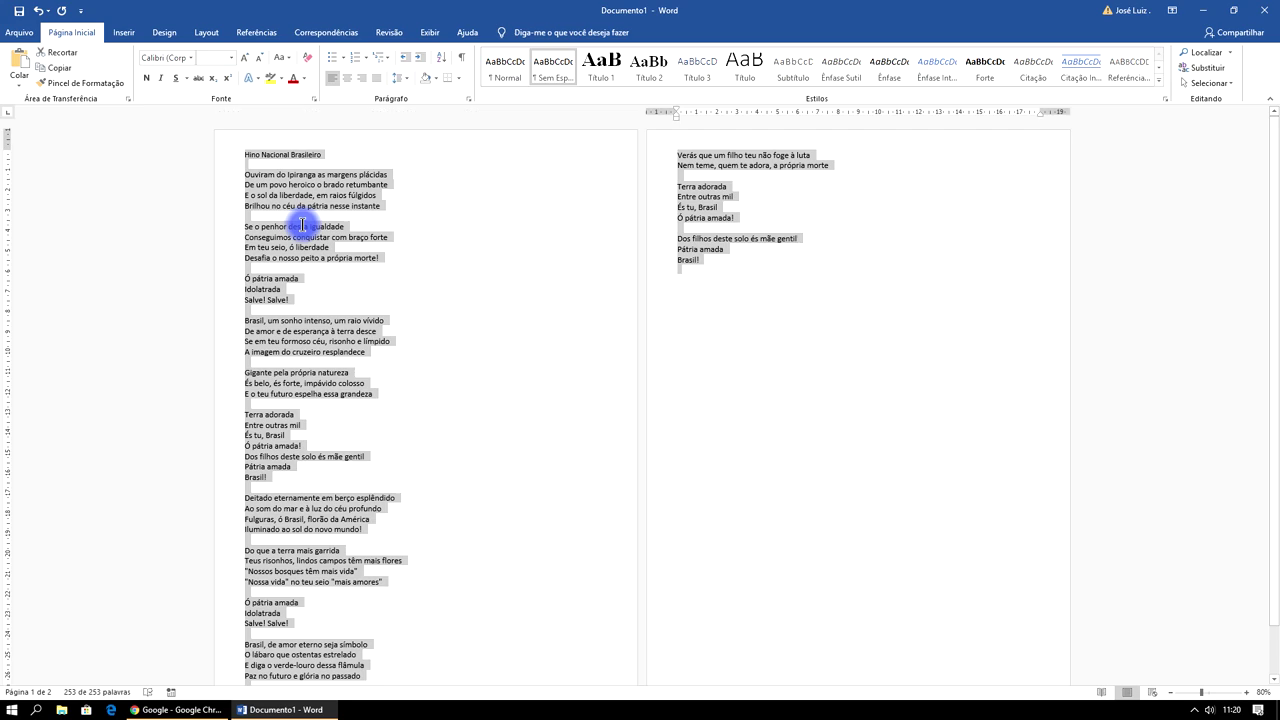
Step: Set the font size of all the text to 12
click(231, 60)
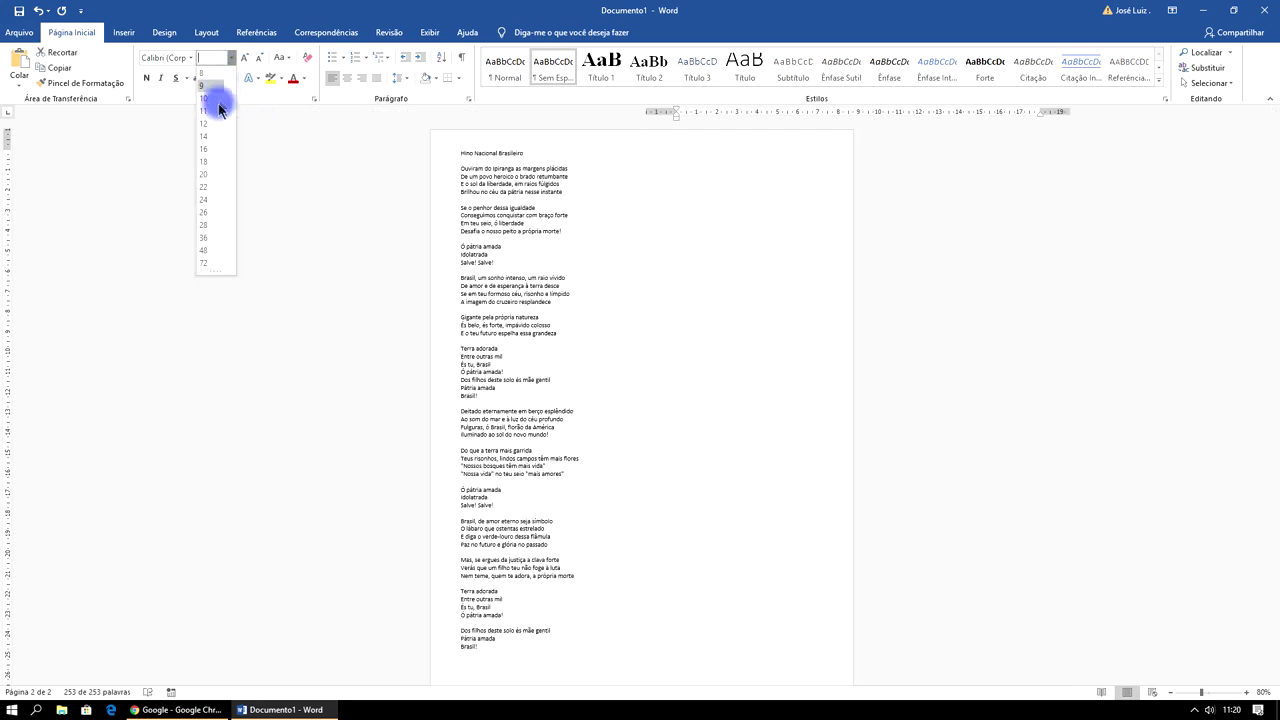
click(213, 124)
click(435, 257)
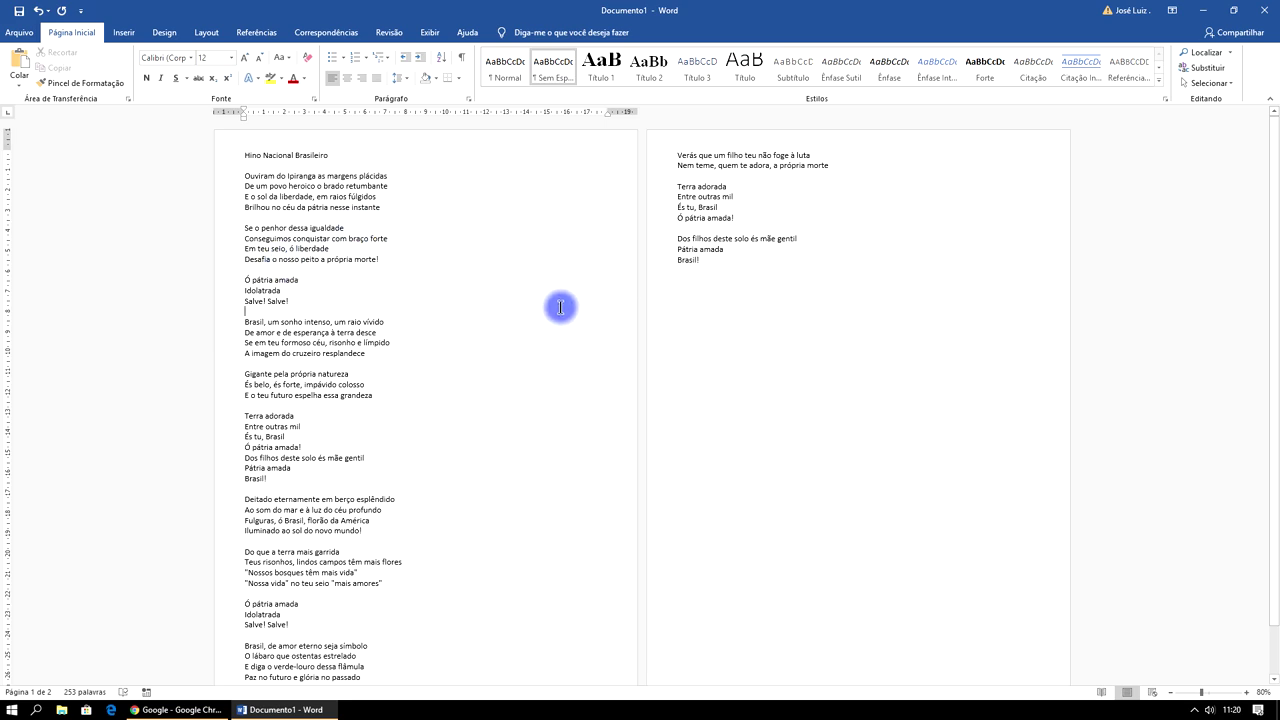
scroll(547, 305, down, 2)
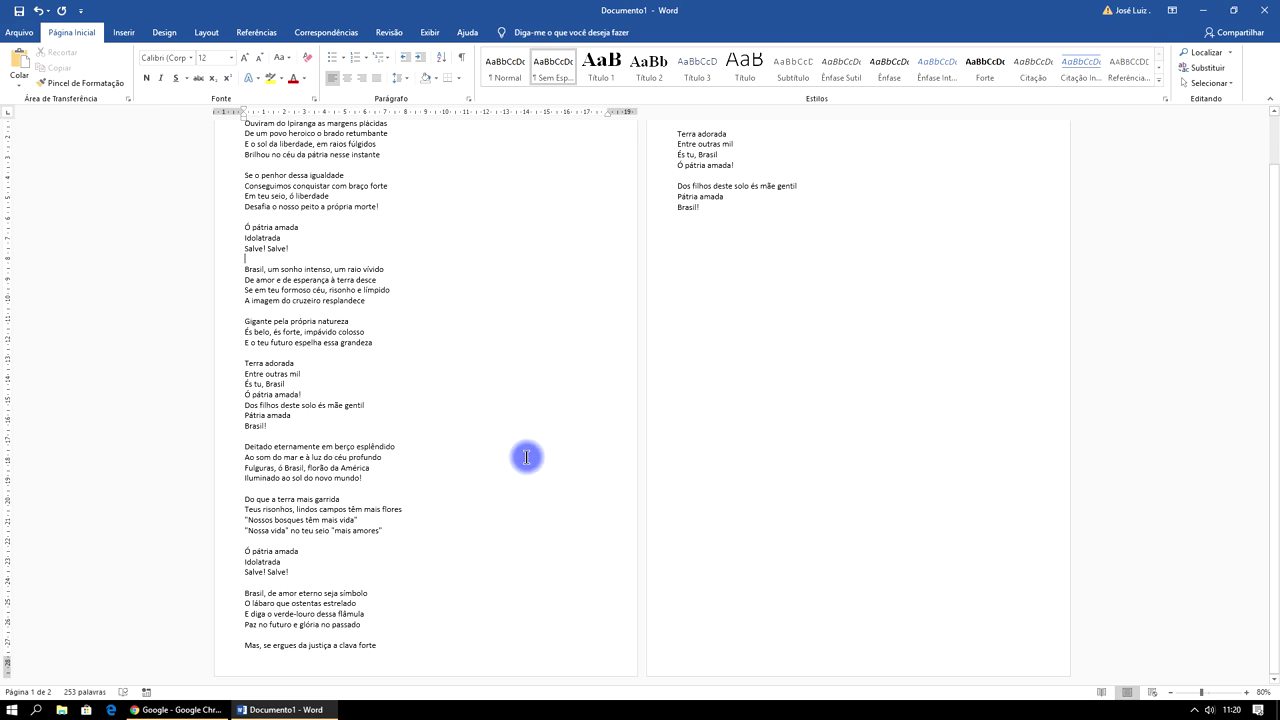
scroll(525, 457, up, 2)
Step: Delete the blank lines between stanzas from the first stanza down to 'Do que a terra mais garrida'
click(254, 216)
key(Delete)
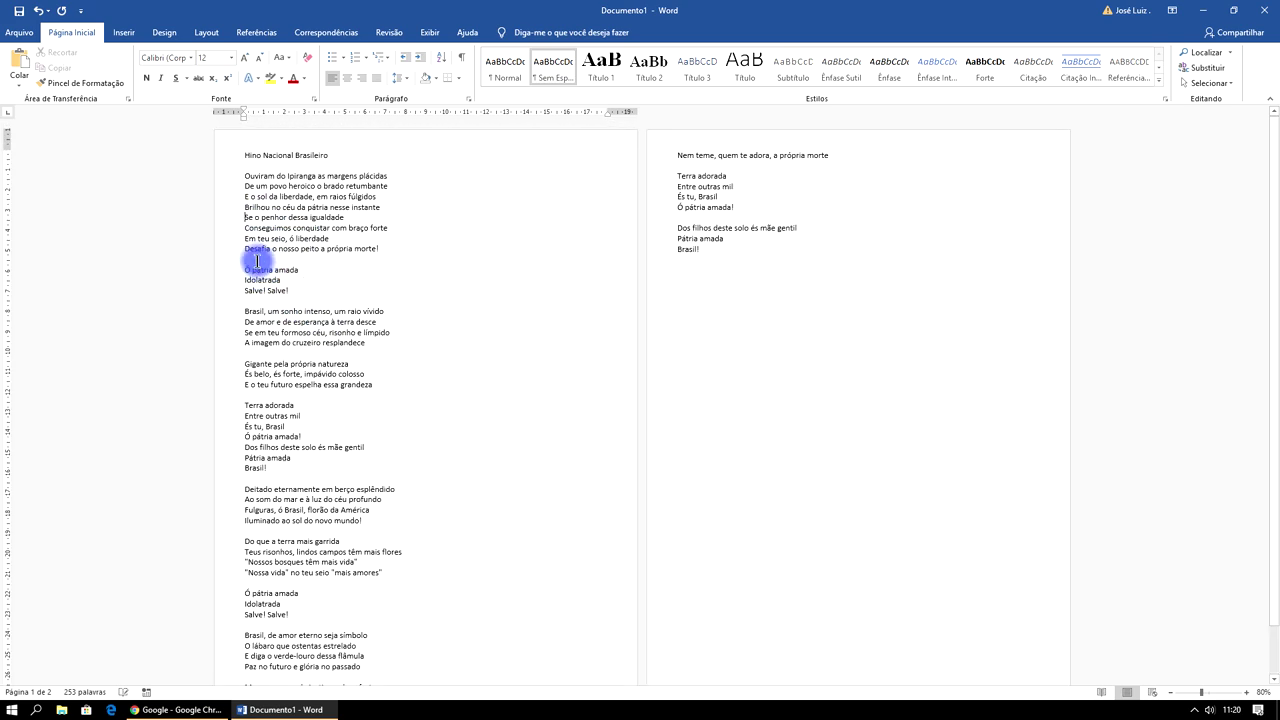
key(Delete)
click(261, 289)
key(Delete)
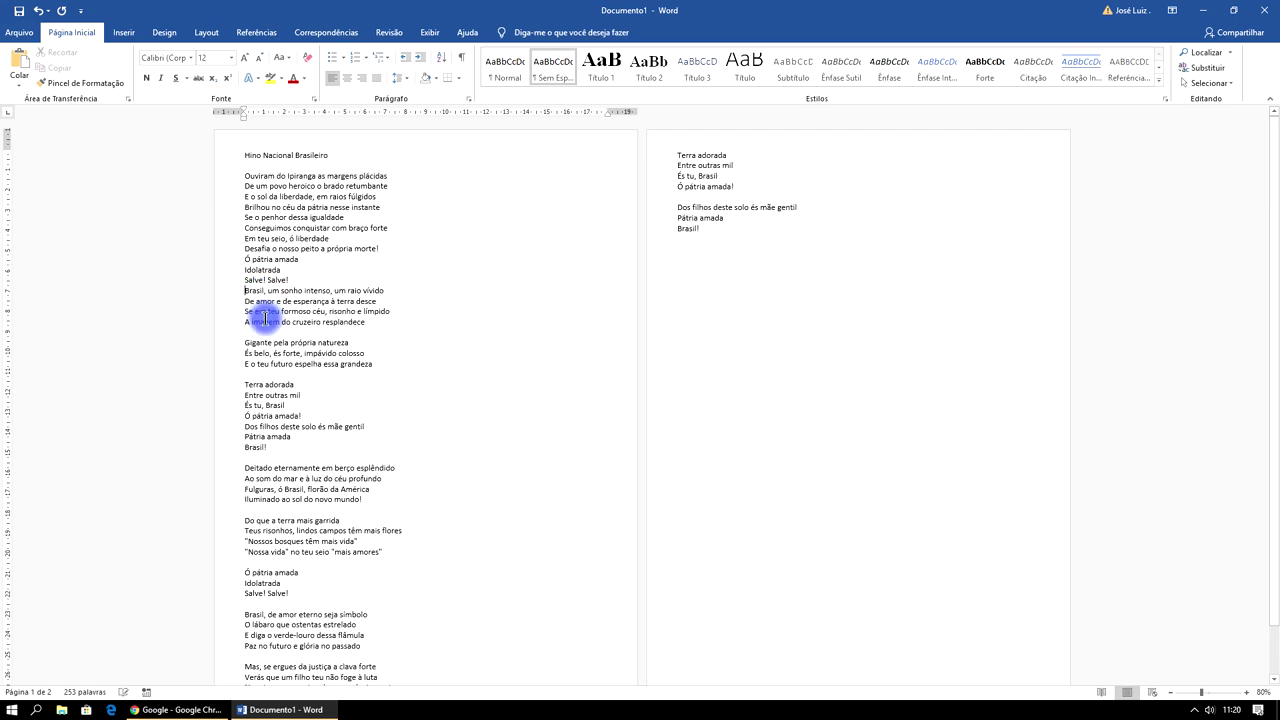
key(Delete)
click(251, 364)
key(BackSpace)
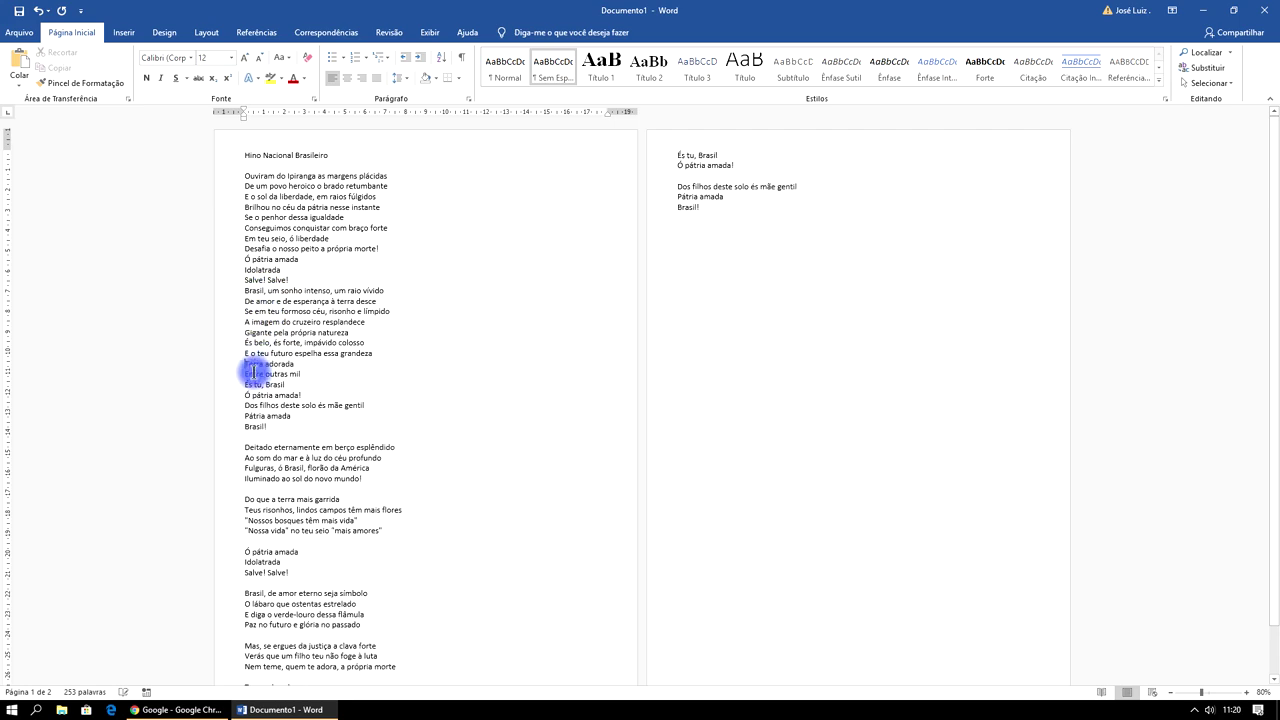
click(258, 437)
key(BackSpace)
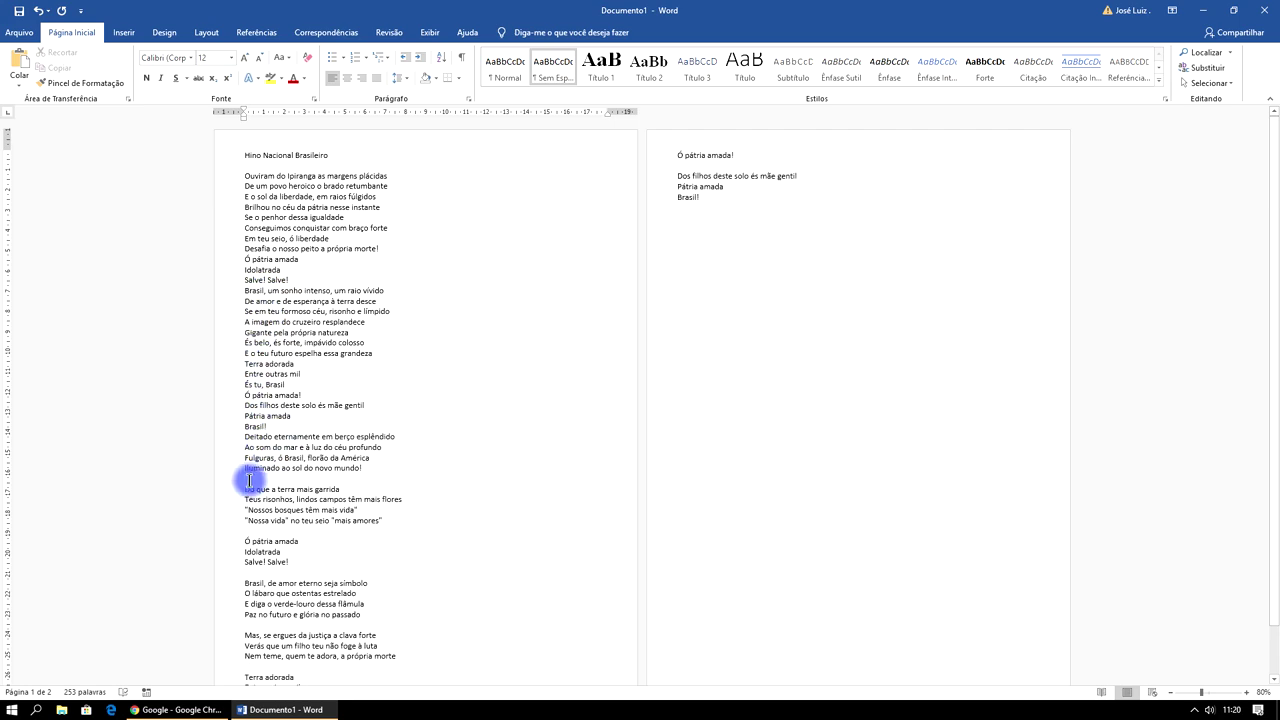
click(249, 479)
key(BackSpace)
Step: Remove the remaining blank lines from the second 'Ó pátria amada' through 'Dos filhos deste solo'
click(248, 524)
key(BackSpace)
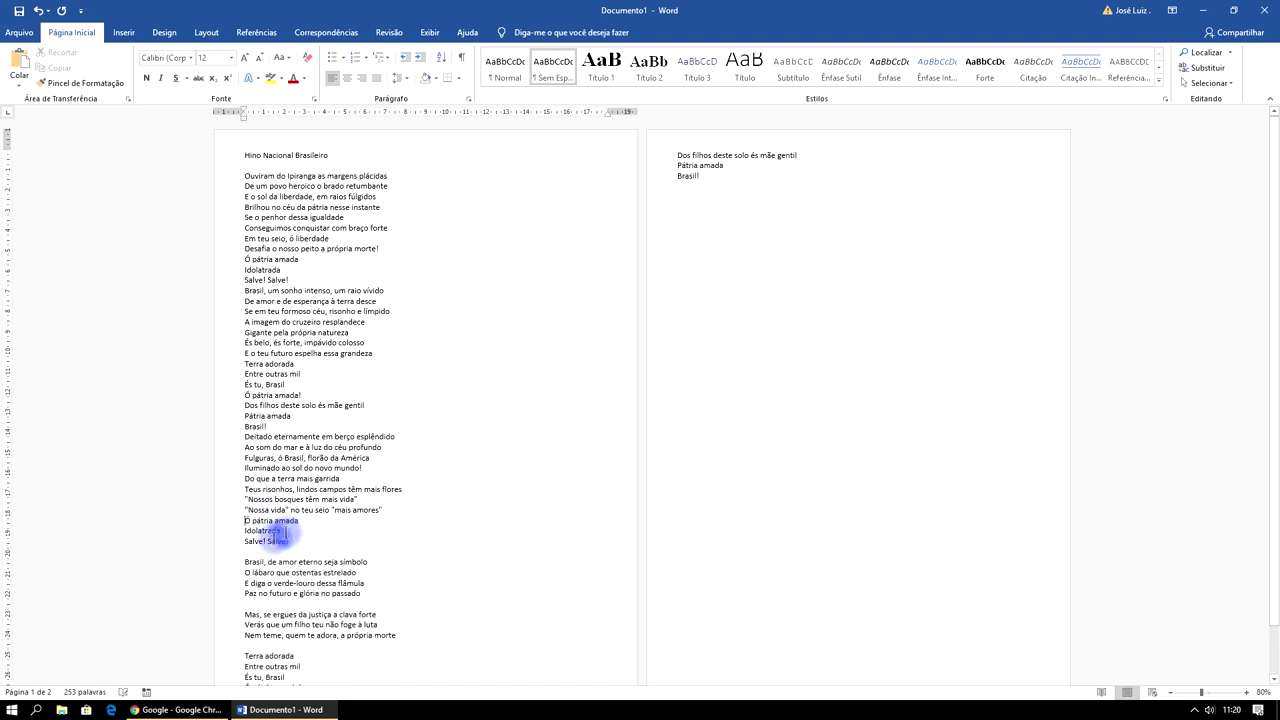
click(252, 553)
key(BackSpace)
scroll(357, 520, down, 2)
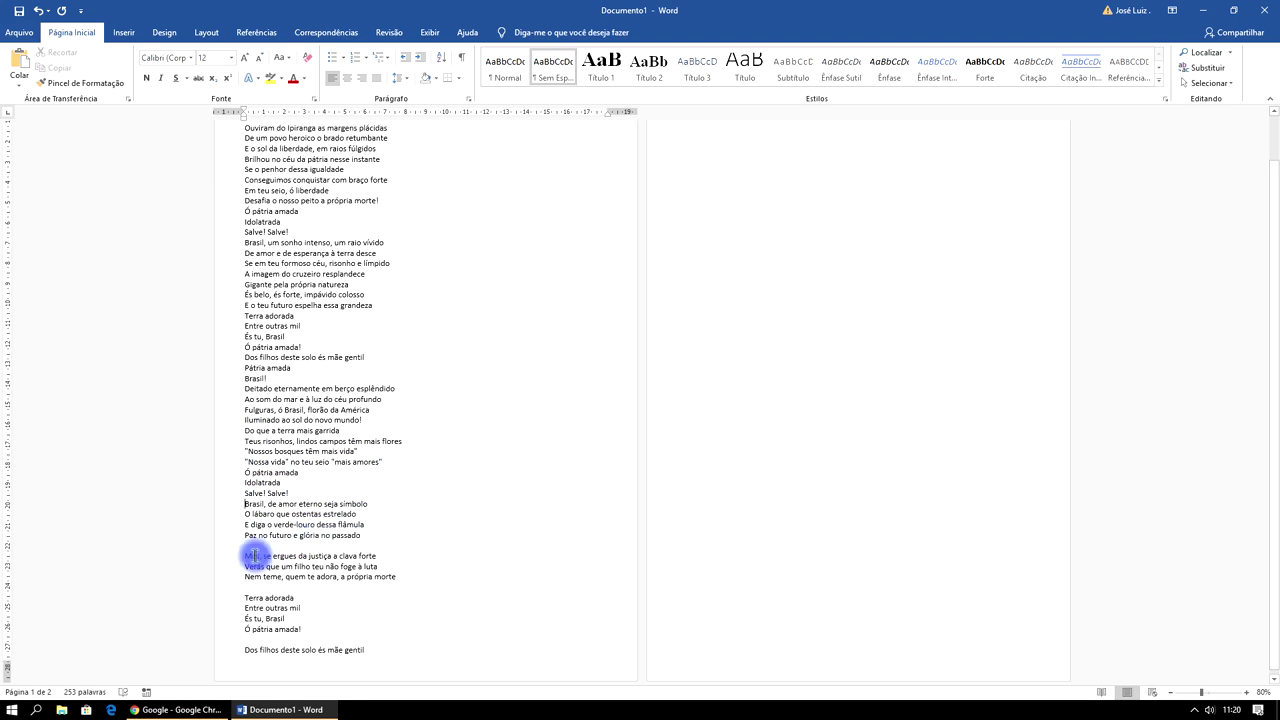
click(251, 547)
key(BackSpace)
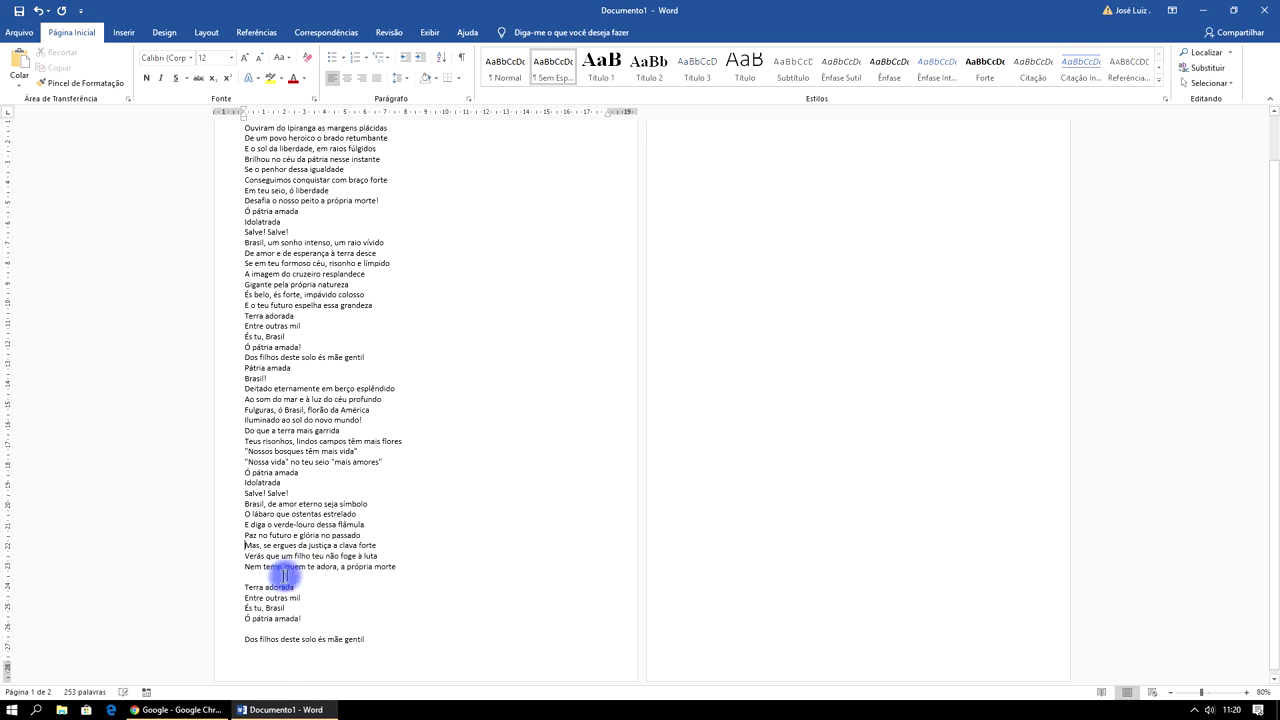
click(261, 577)
key(BackSpace)
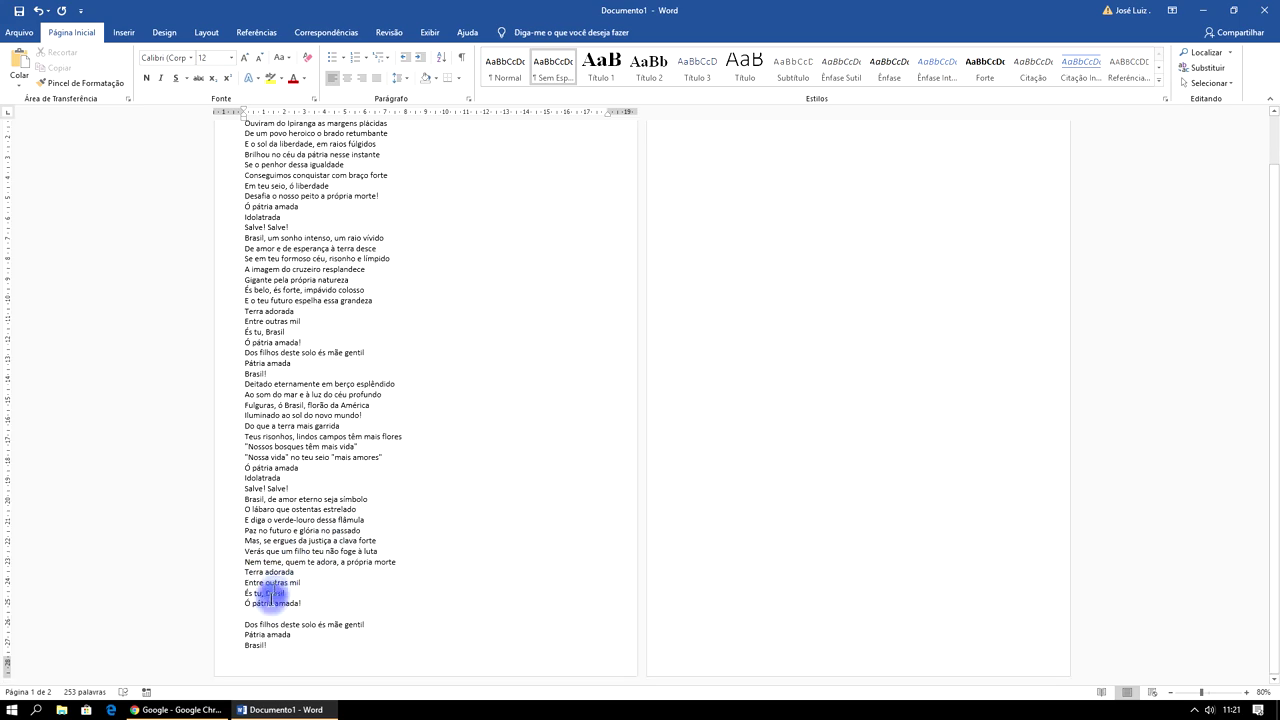
click(255, 615)
key(BackSpace)
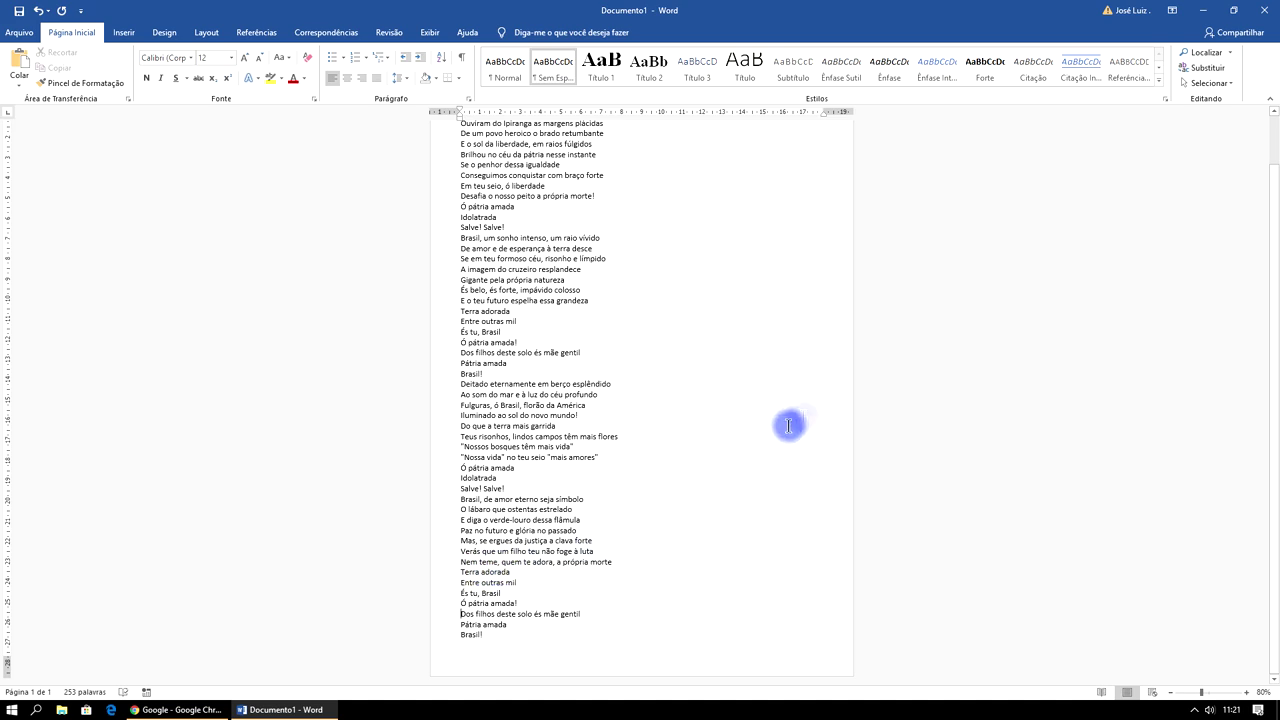
scroll(755, 407, up, 2)
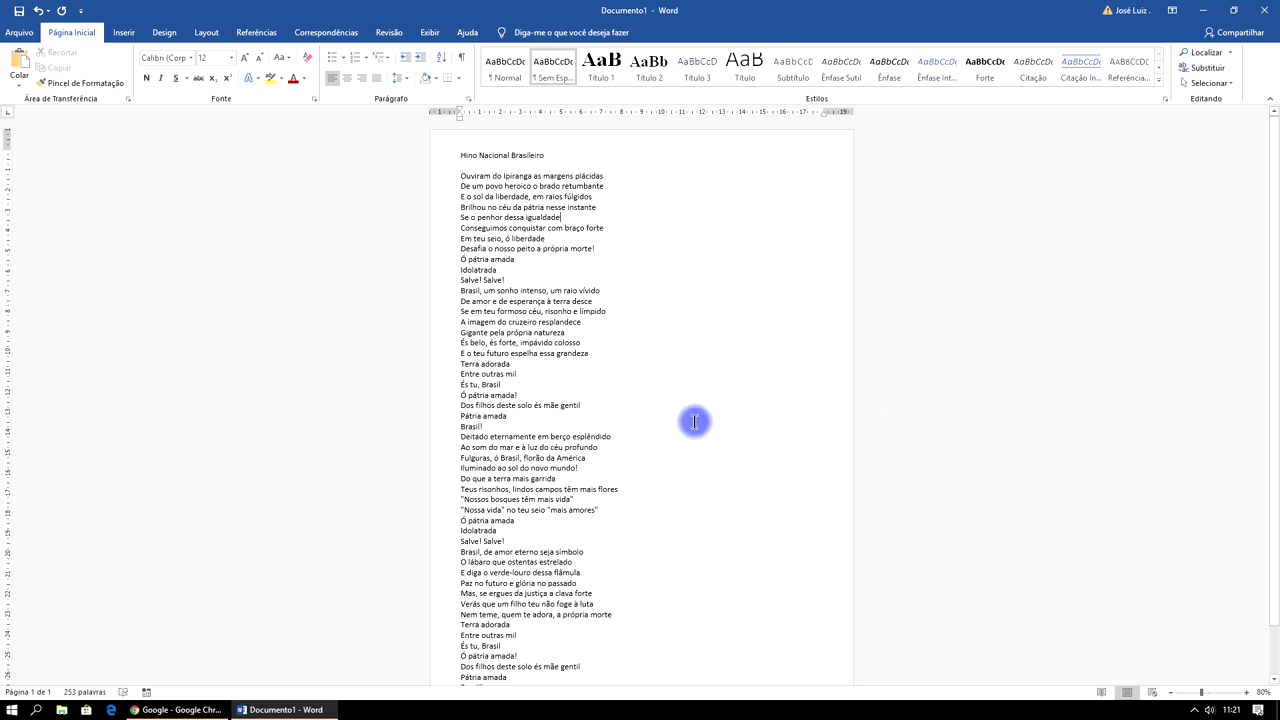
scroll(700, 413, down, 2)
scroll(614, 455, up, 2)
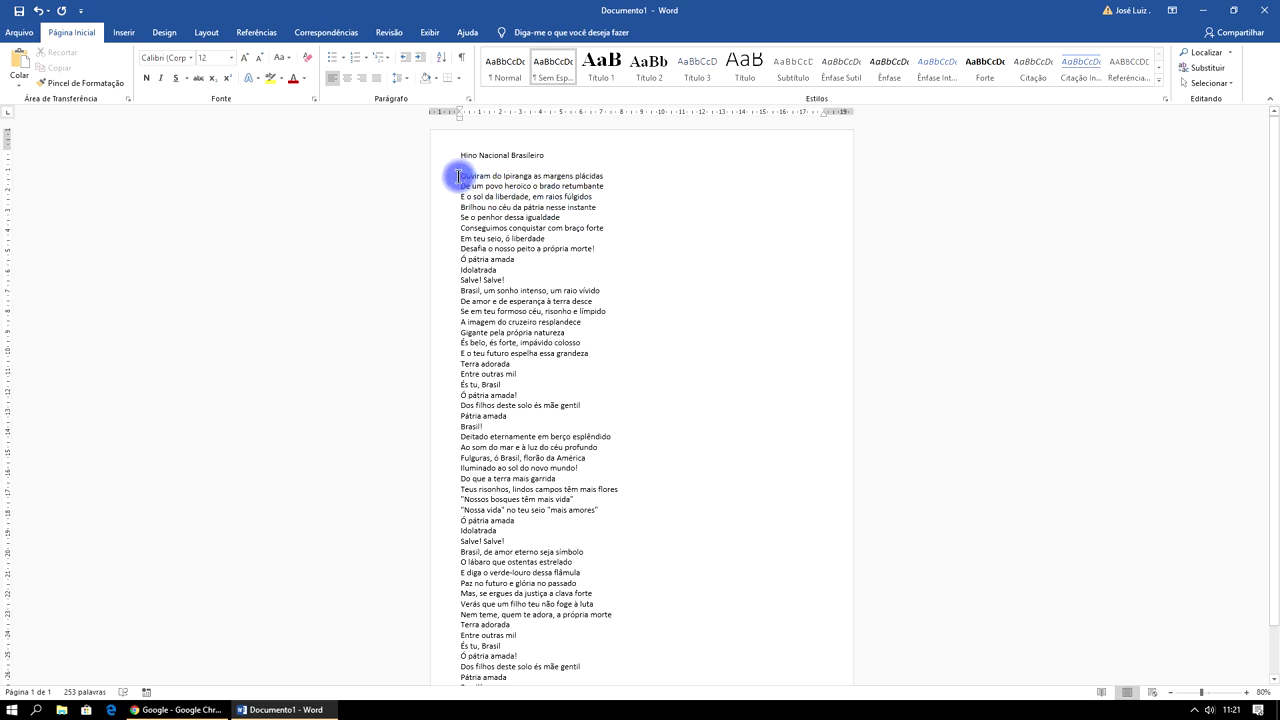
Step: Select the lyrics below the title and switch to the Design ribbon tab
drag(458, 176, 667, 333)
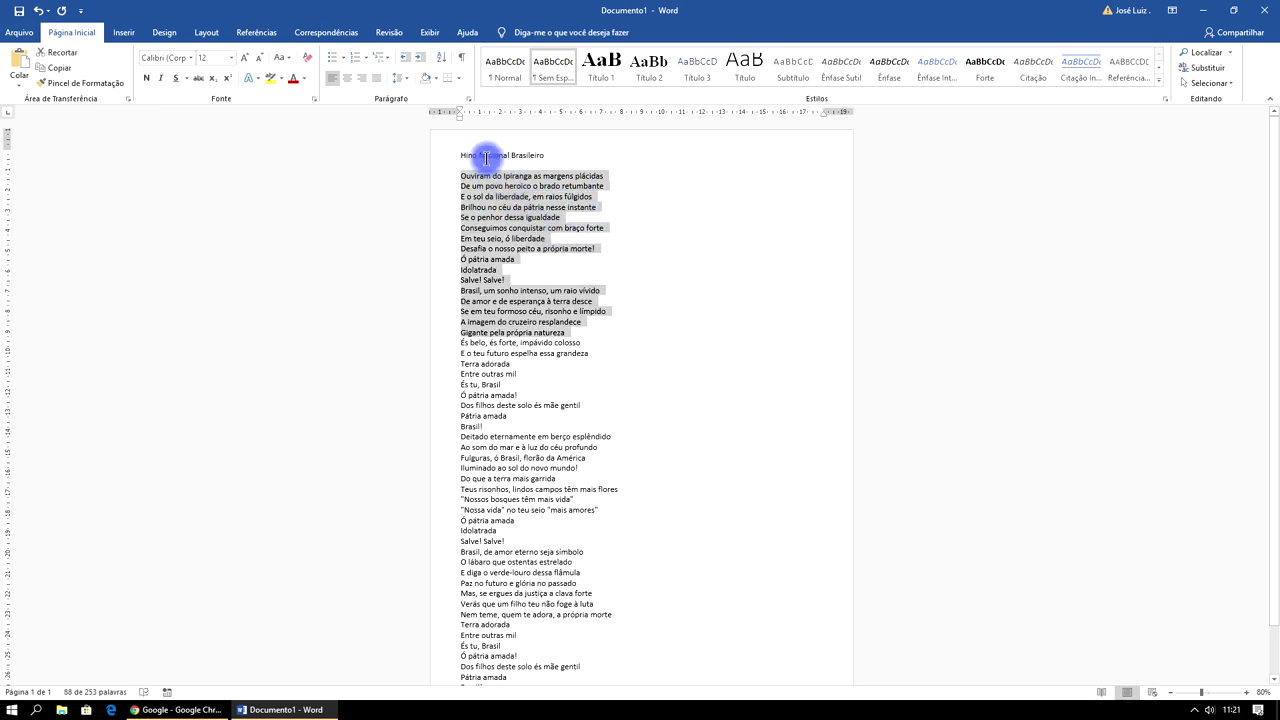
click(490, 207)
mouse_move(458, 176)
mouse_down()
mouse_move(653, 454)
mouse_move(625, 628)
mouse_move(610, 636)
mouse_up()
scroll(551, 309, down, 2)
click(490, 634)
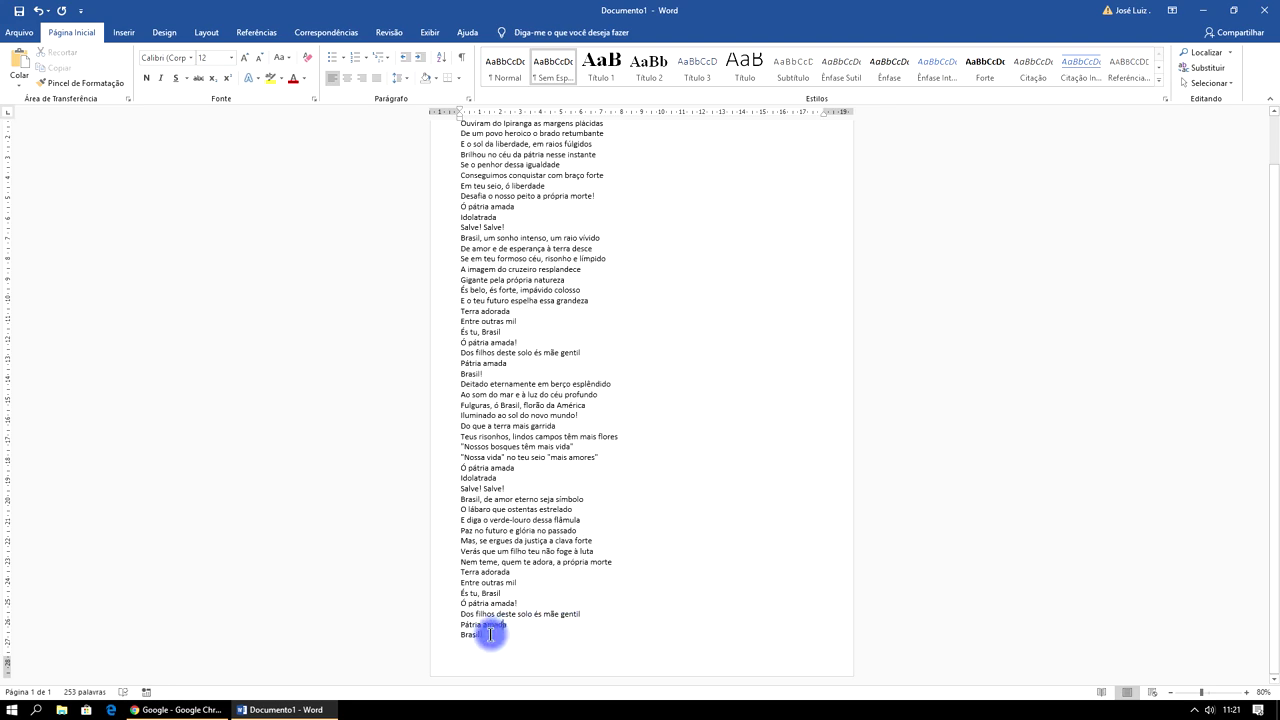
mouse_move(474, 634)
mouse_down()
mouse_move(466, 163)
mouse_move(536, 660)
mouse_move(497, 674)
mouse_up()
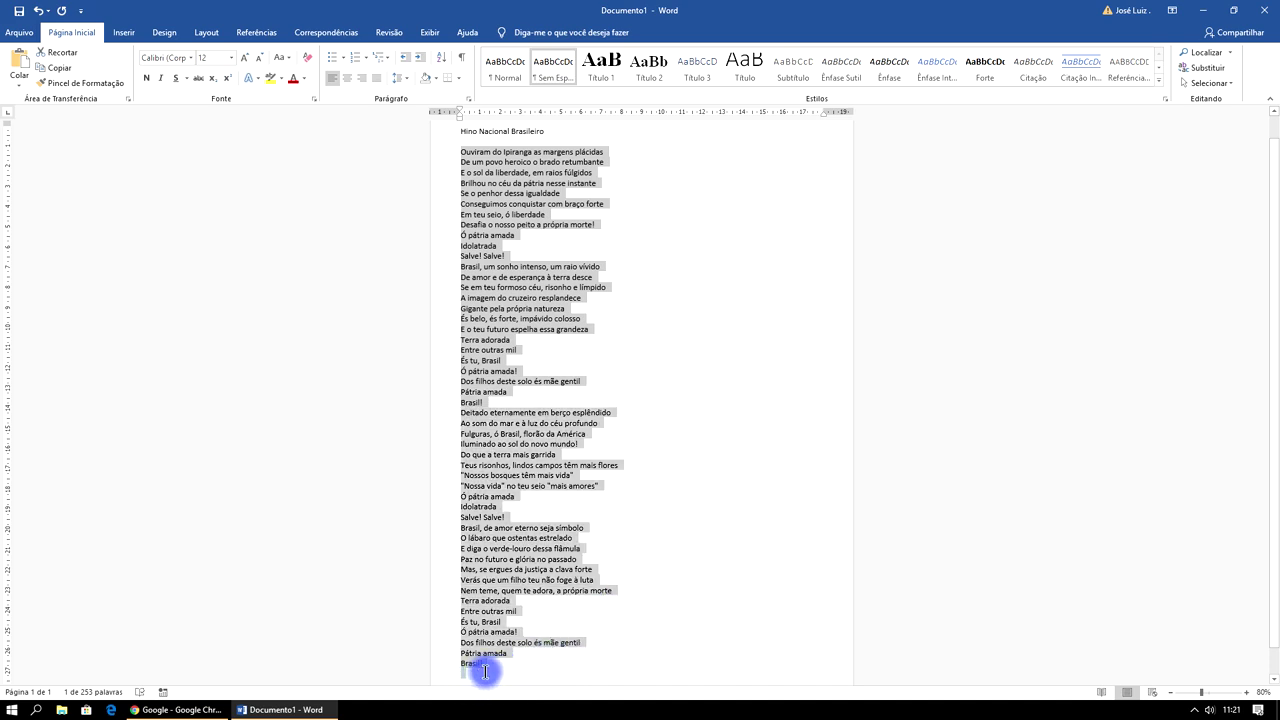
drag(486, 664, 516, 670)
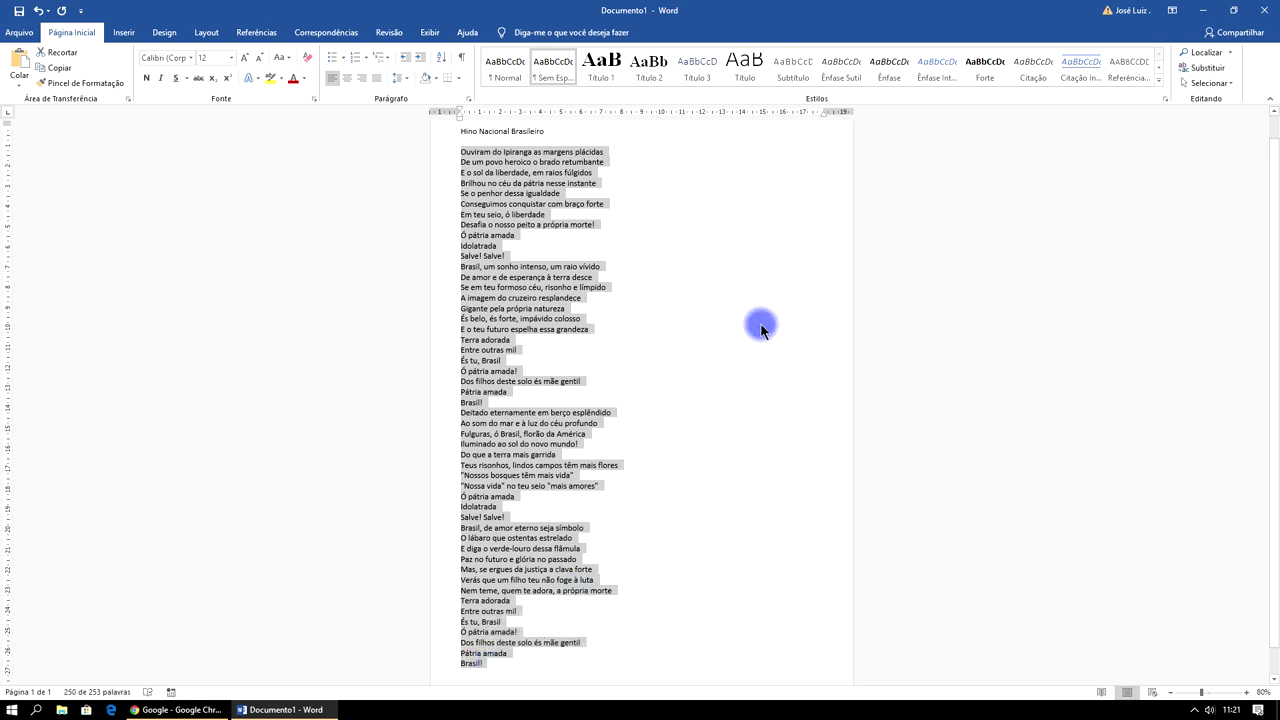
scroll(752, 283, up, 1)
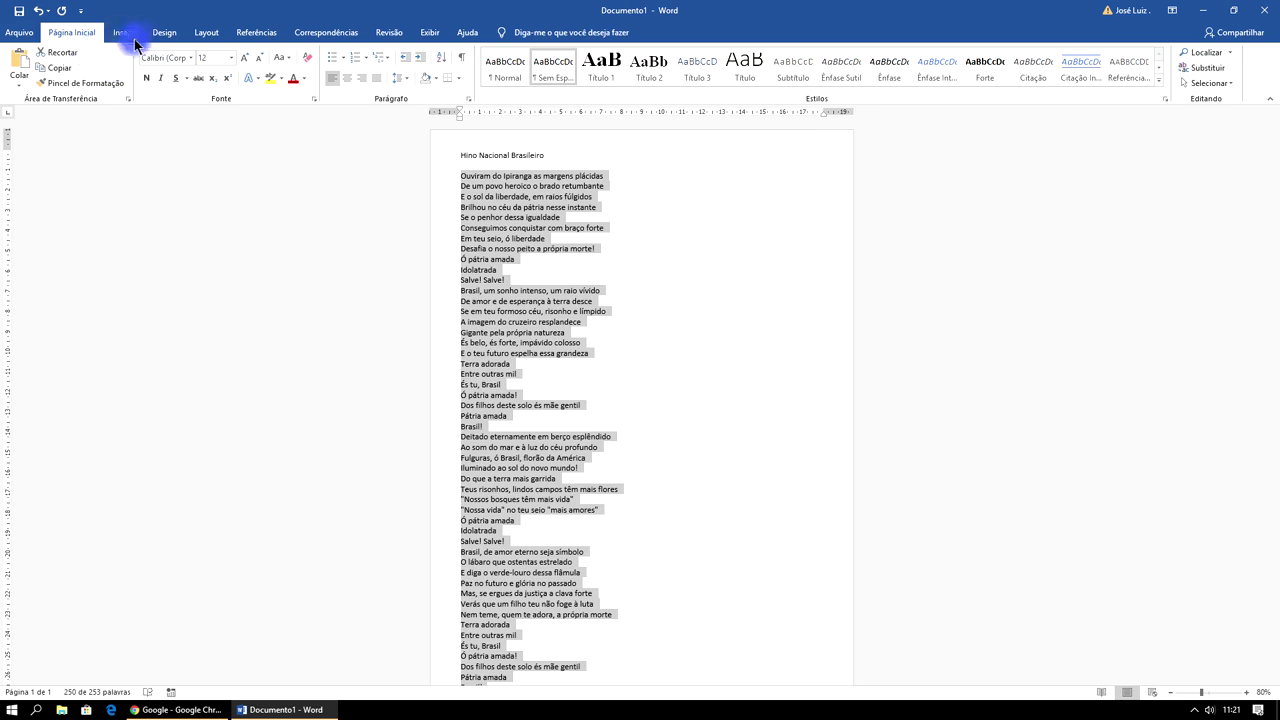
click(131, 38)
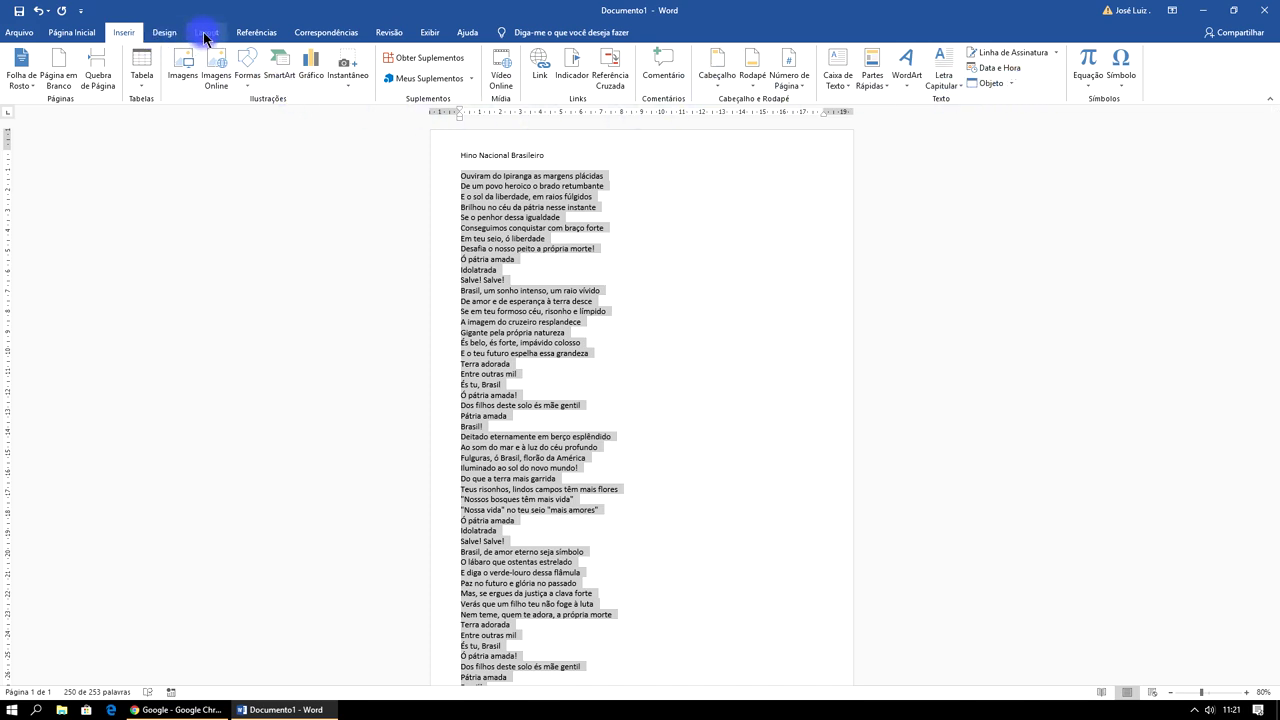
click(163, 34)
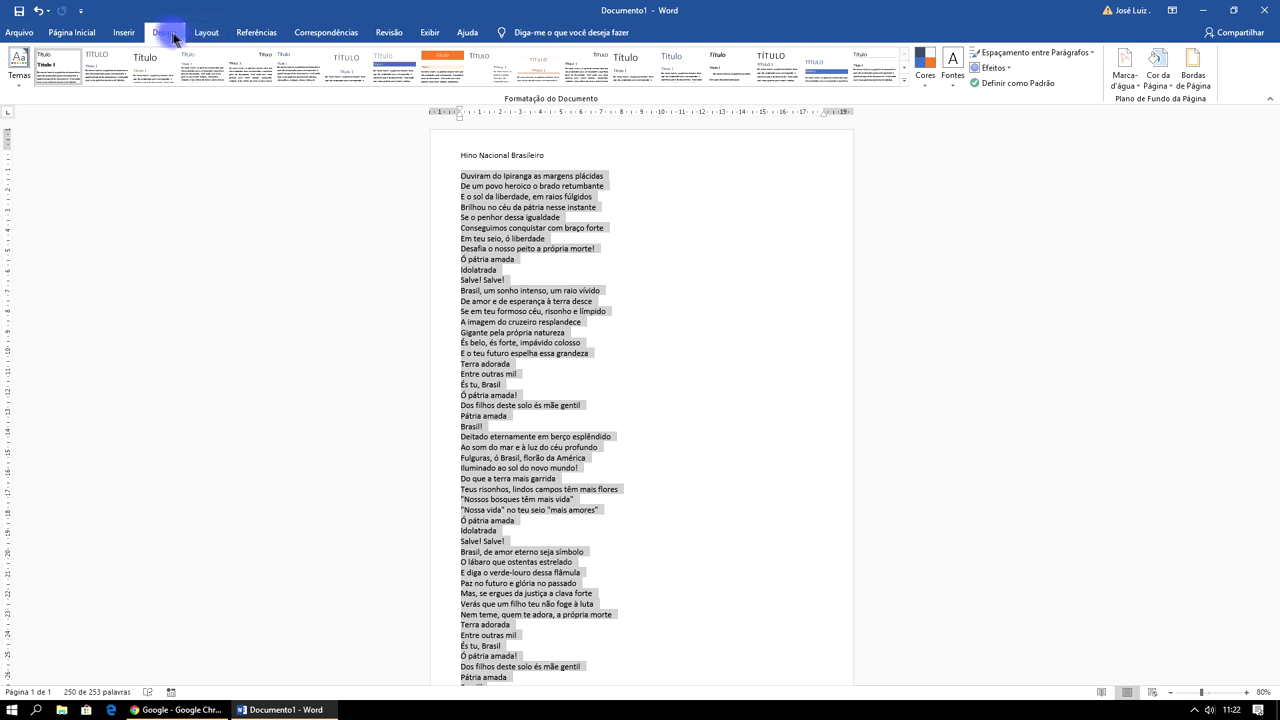
Step: Open Borders and Shading on the paragraph Borders tab and choose the 3D setting
click(1200, 88)
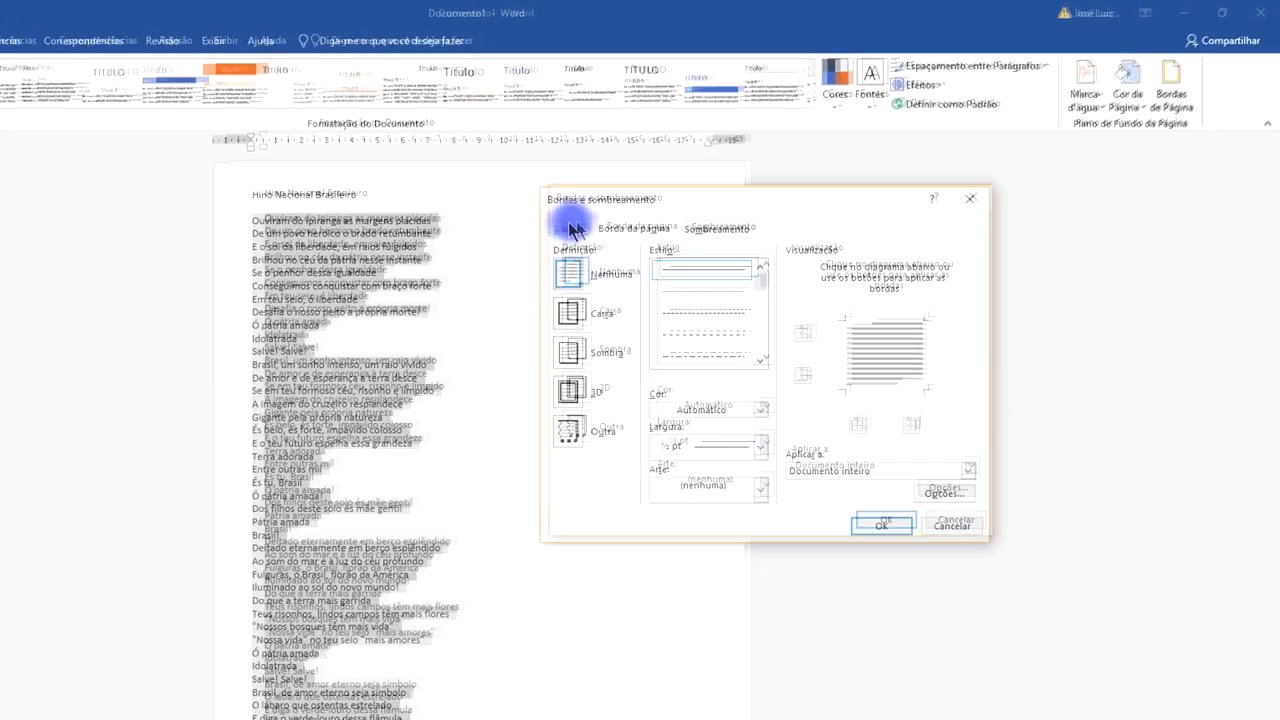
click(715, 183)
click(766, 183)
click(662, 245)
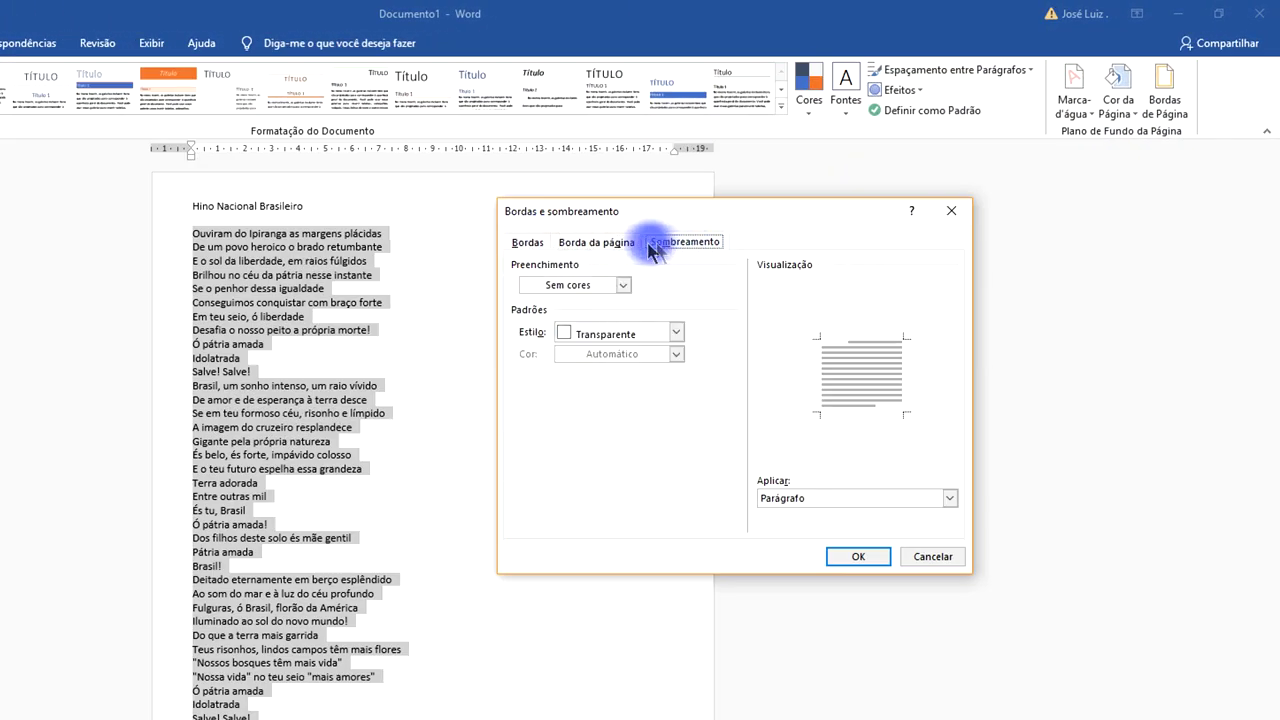
click(527, 245)
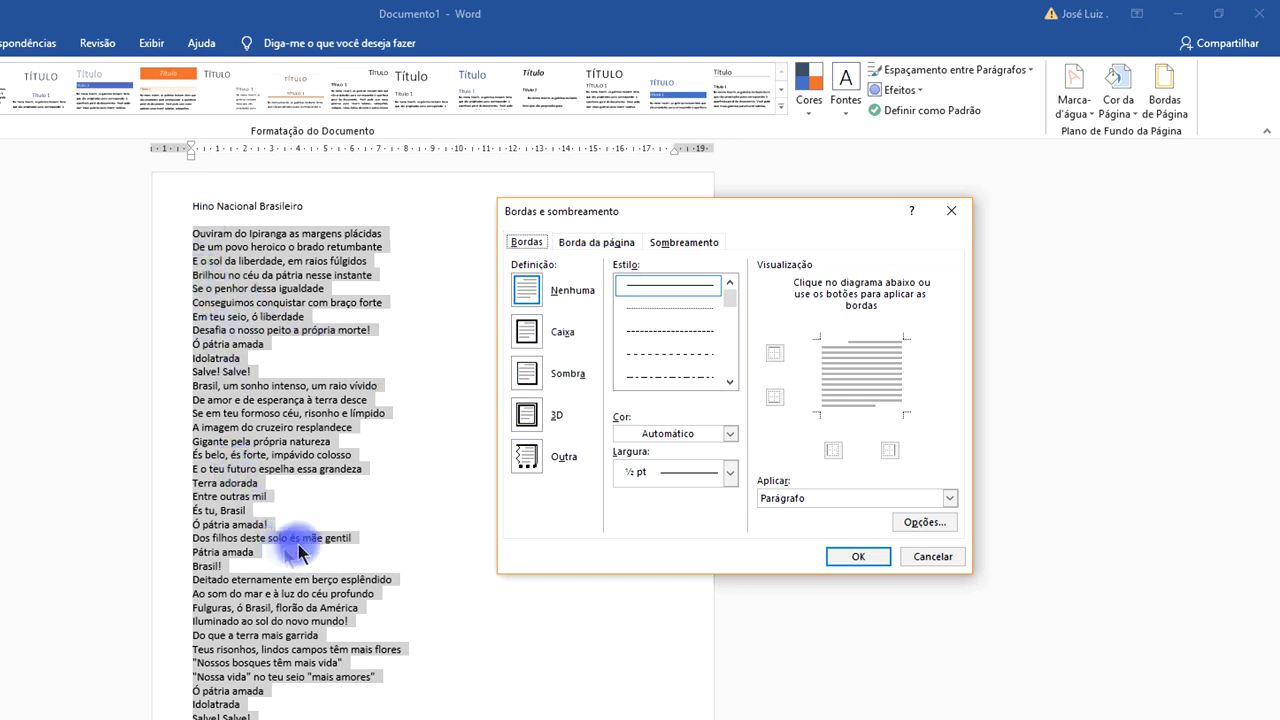
click(525, 415)
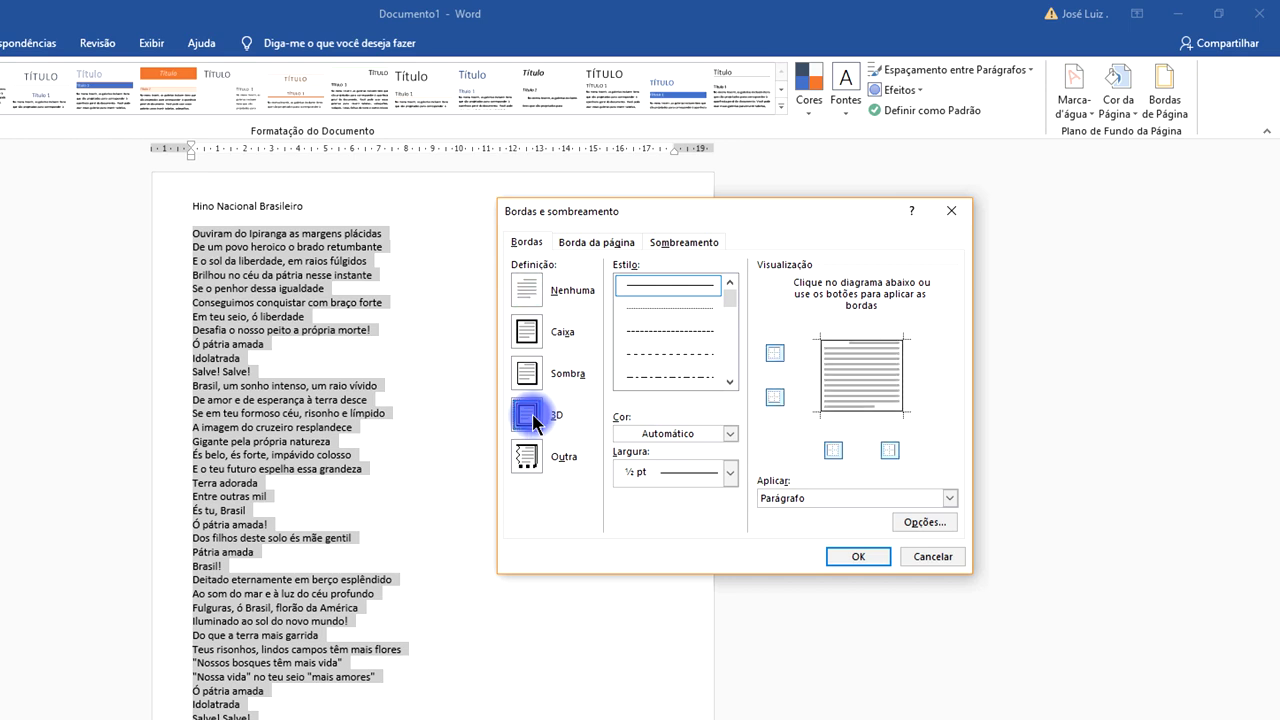
Step: Give the lyrics border a 3 pt hatched dark green line and apply it
click(731, 381)
click(731, 381)
click(731, 381)
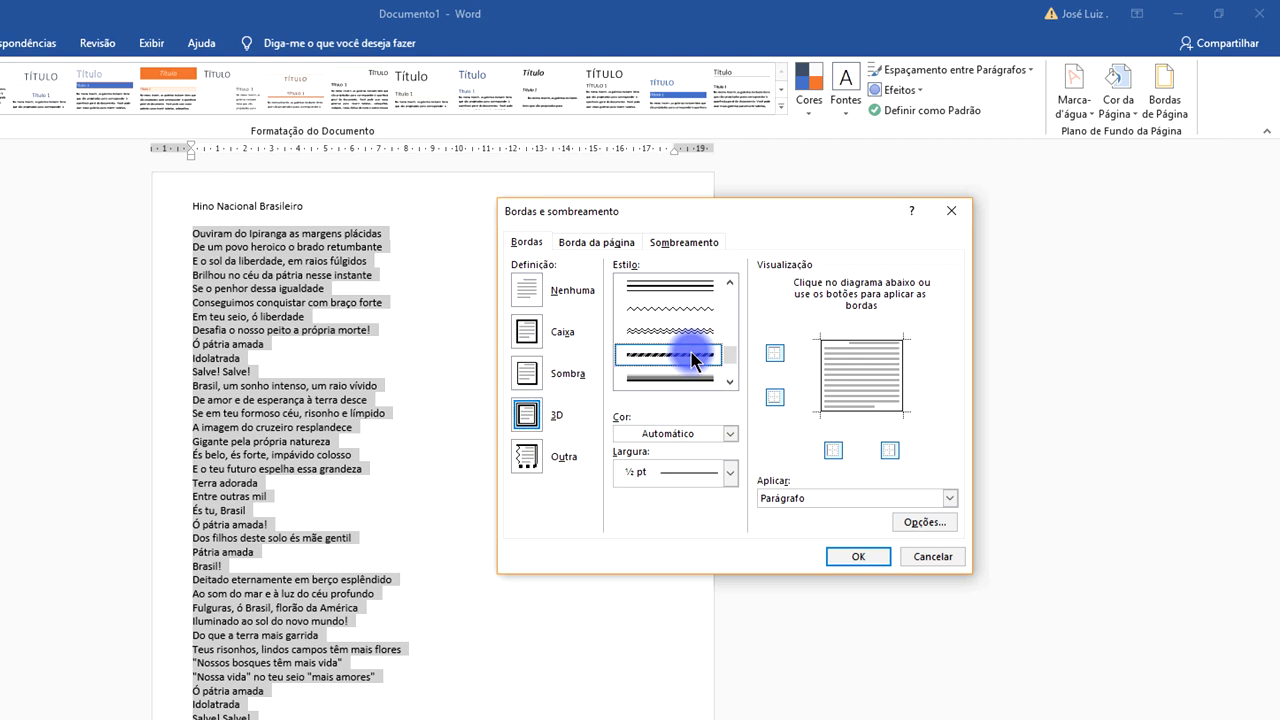
click(694, 355)
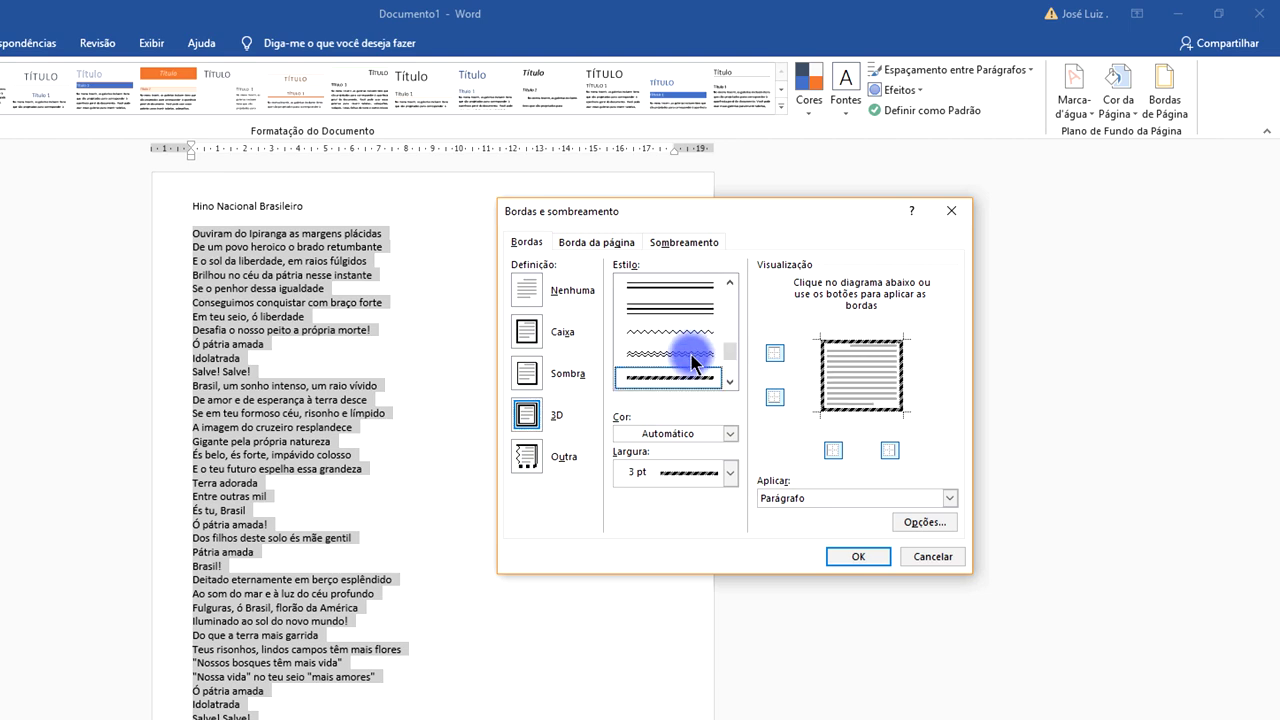
click(730, 433)
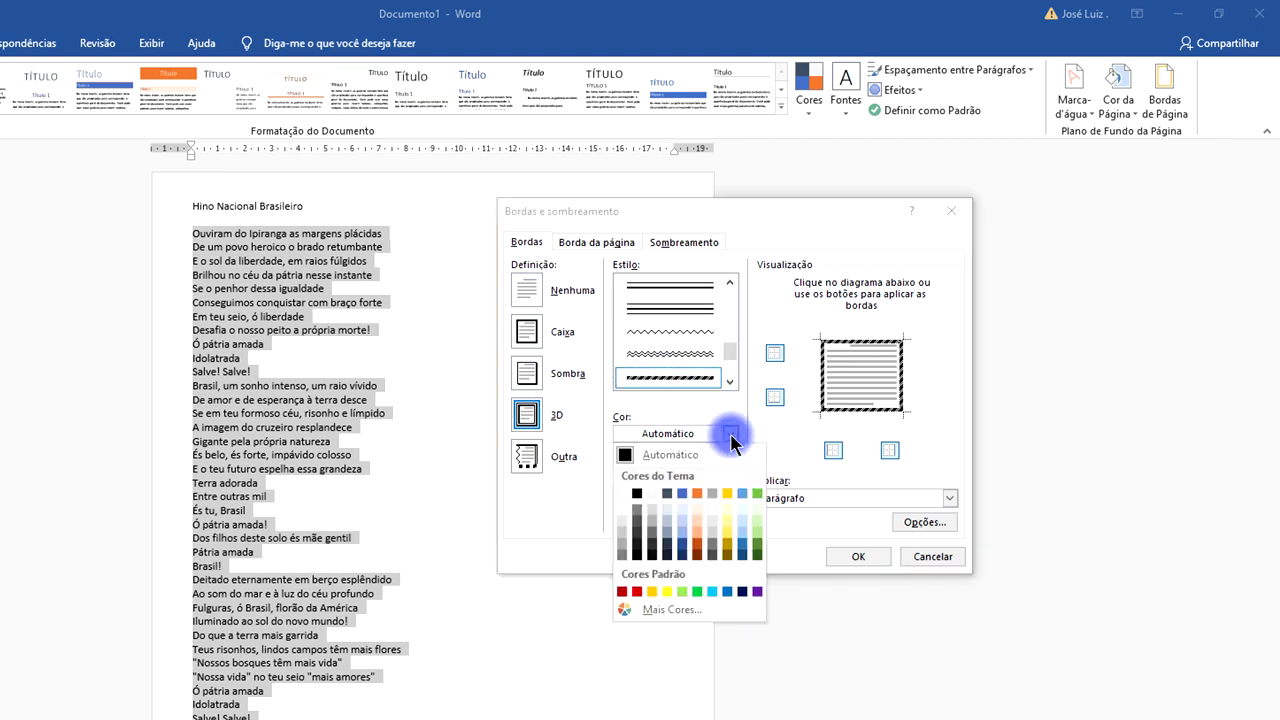
click(758, 549)
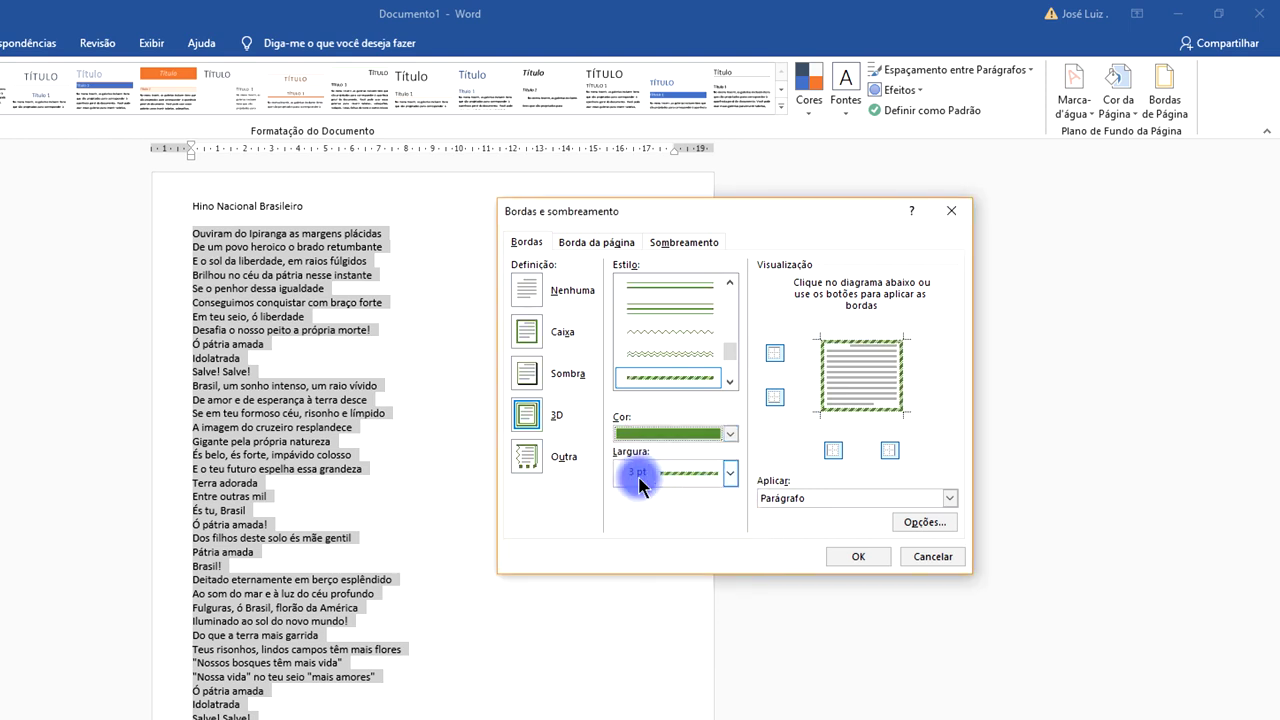
click(852, 558)
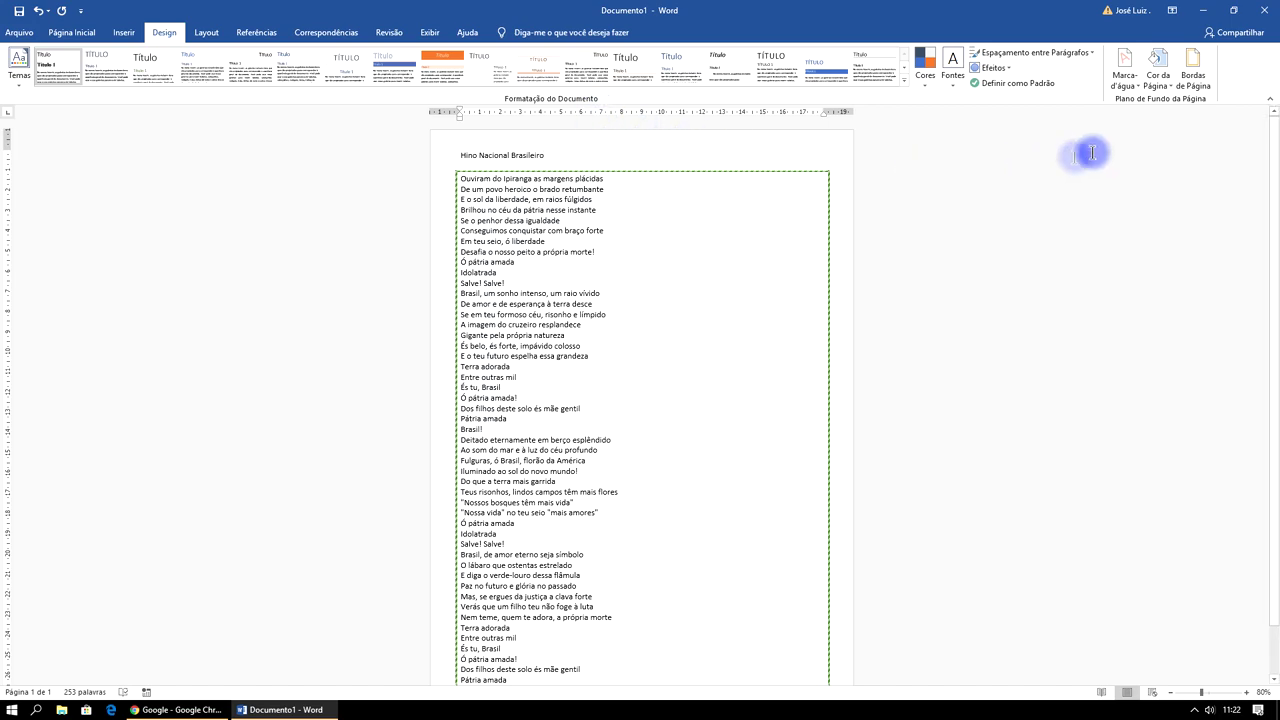
click(1191, 88)
Step: Apply a 3D page border with a thick 3 pt gold line
click(754, 185)
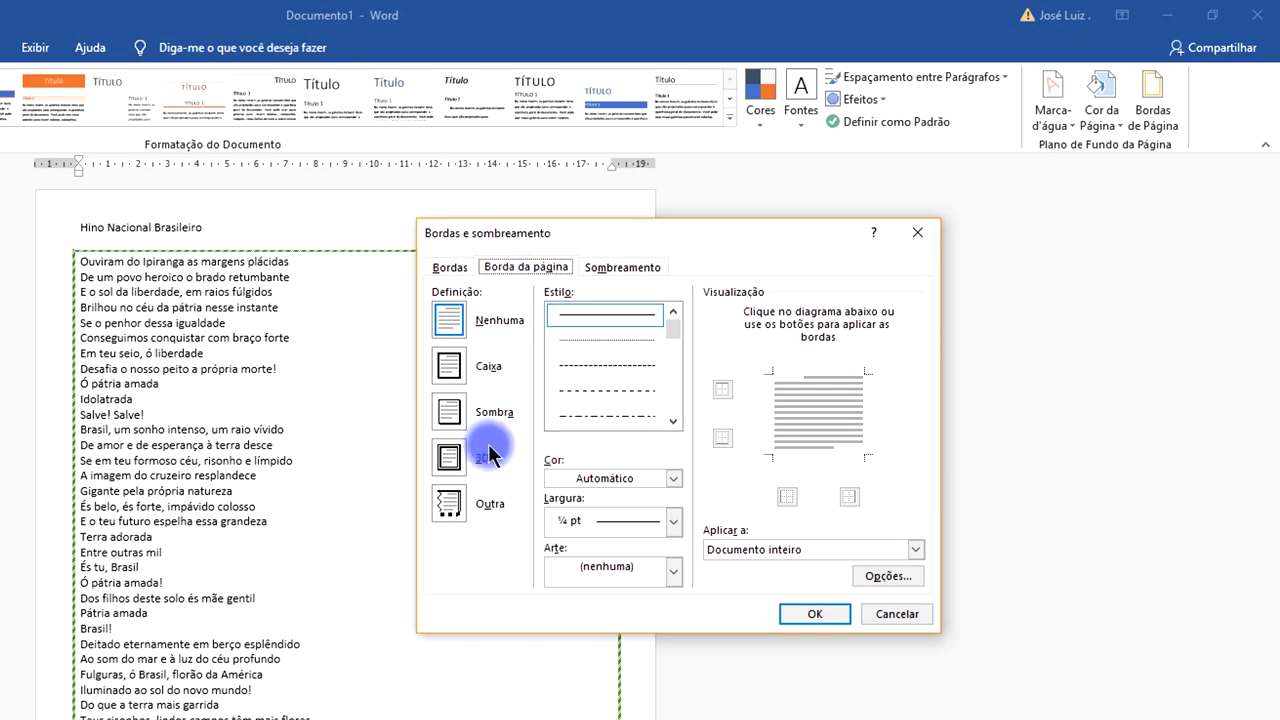
click(452, 460)
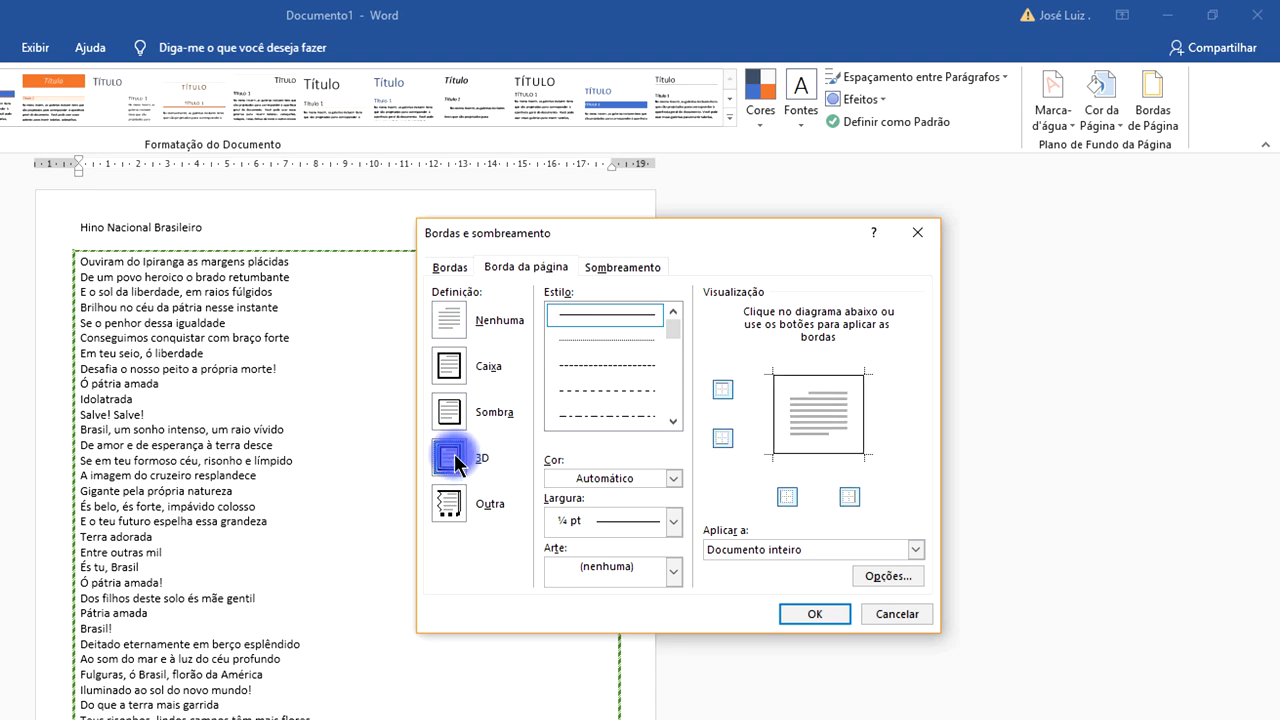
drag(676, 333, 684, 410)
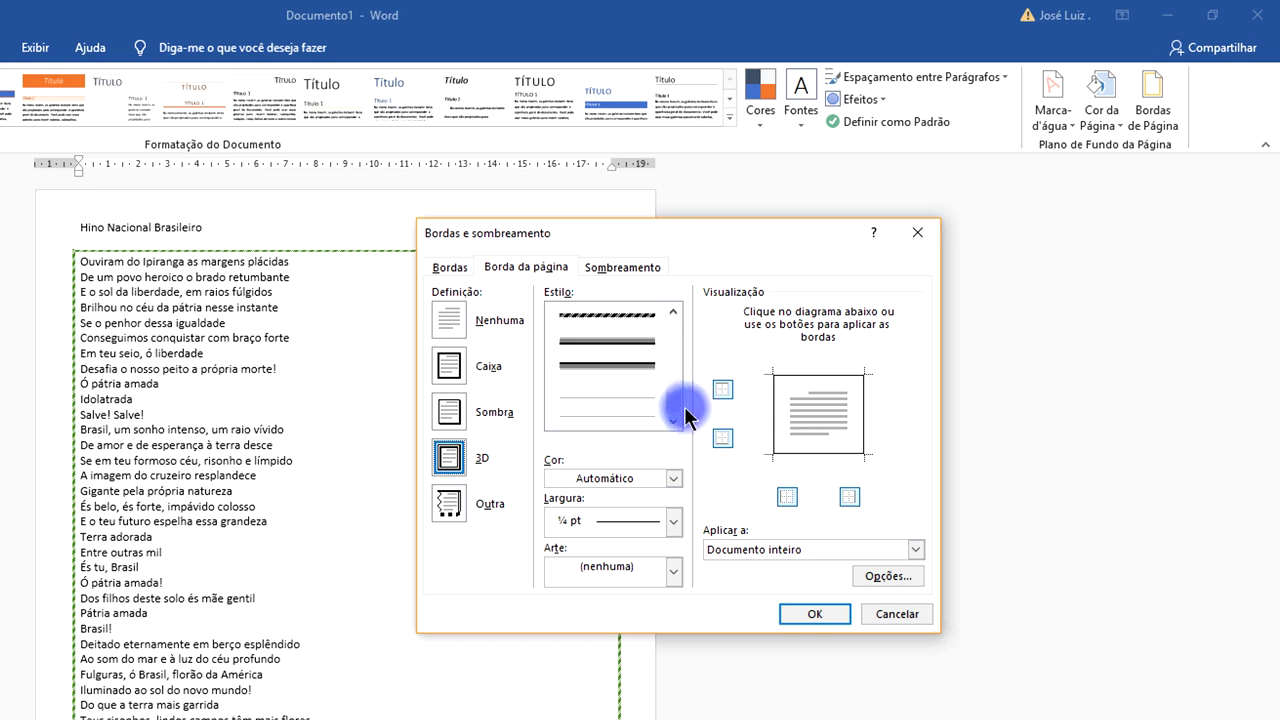
click(633, 345)
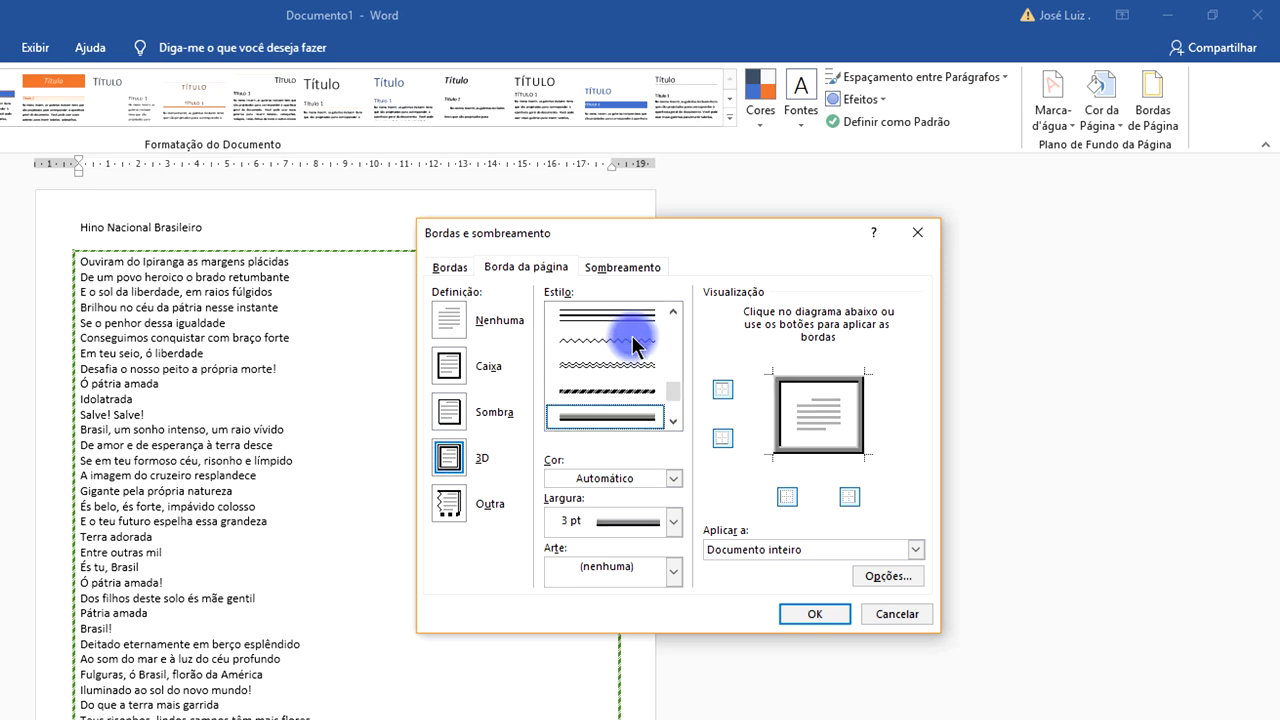
click(674, 478)
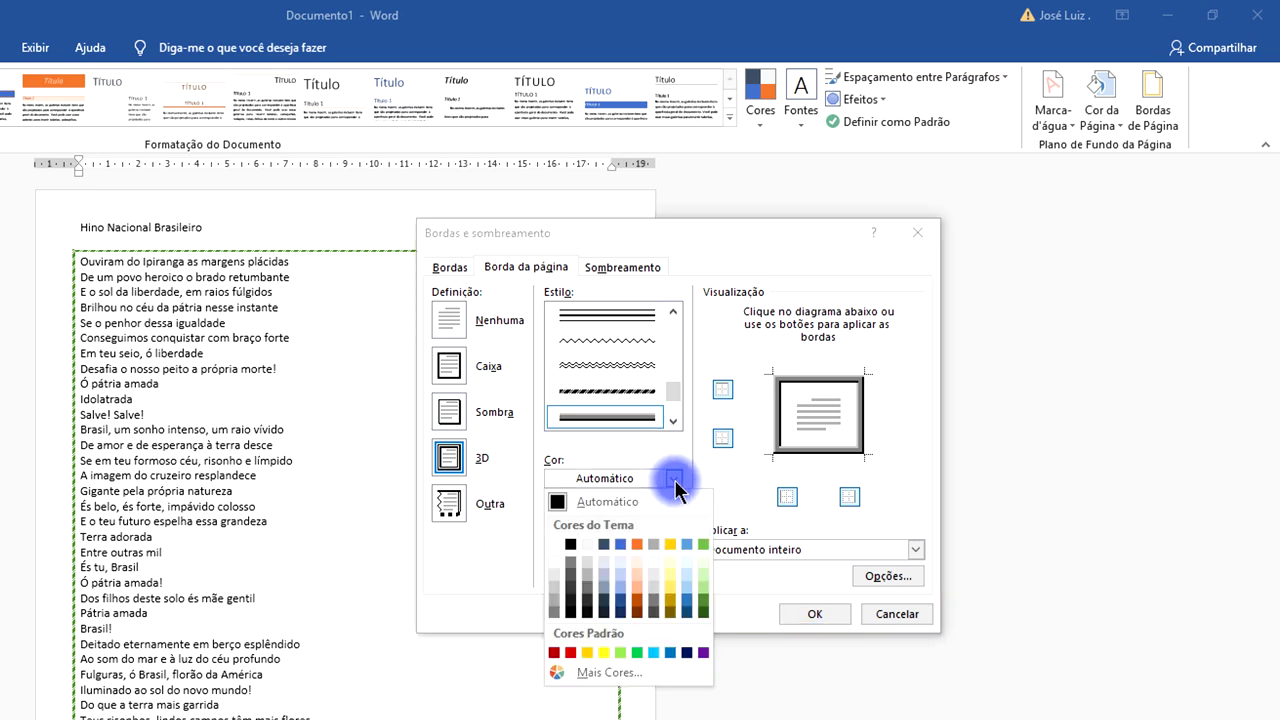
click(670, 547)
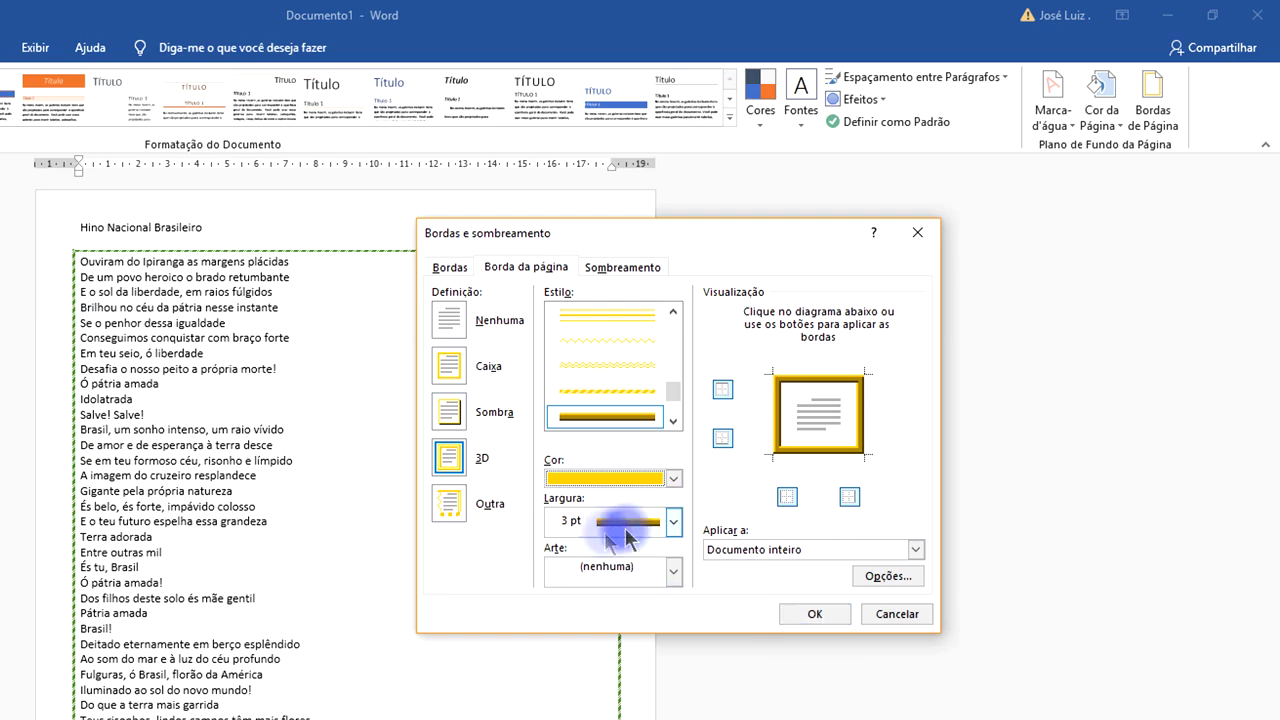
click(814, 613)
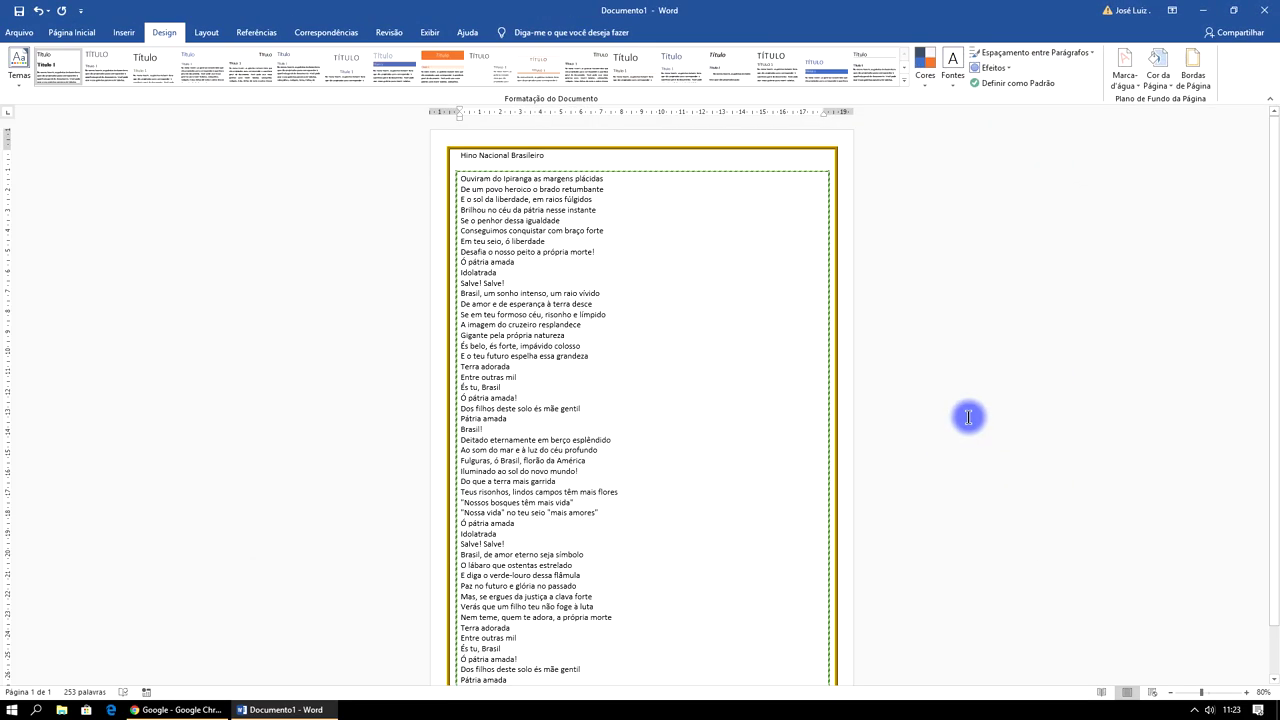
scroll(736, 315, down, 2)
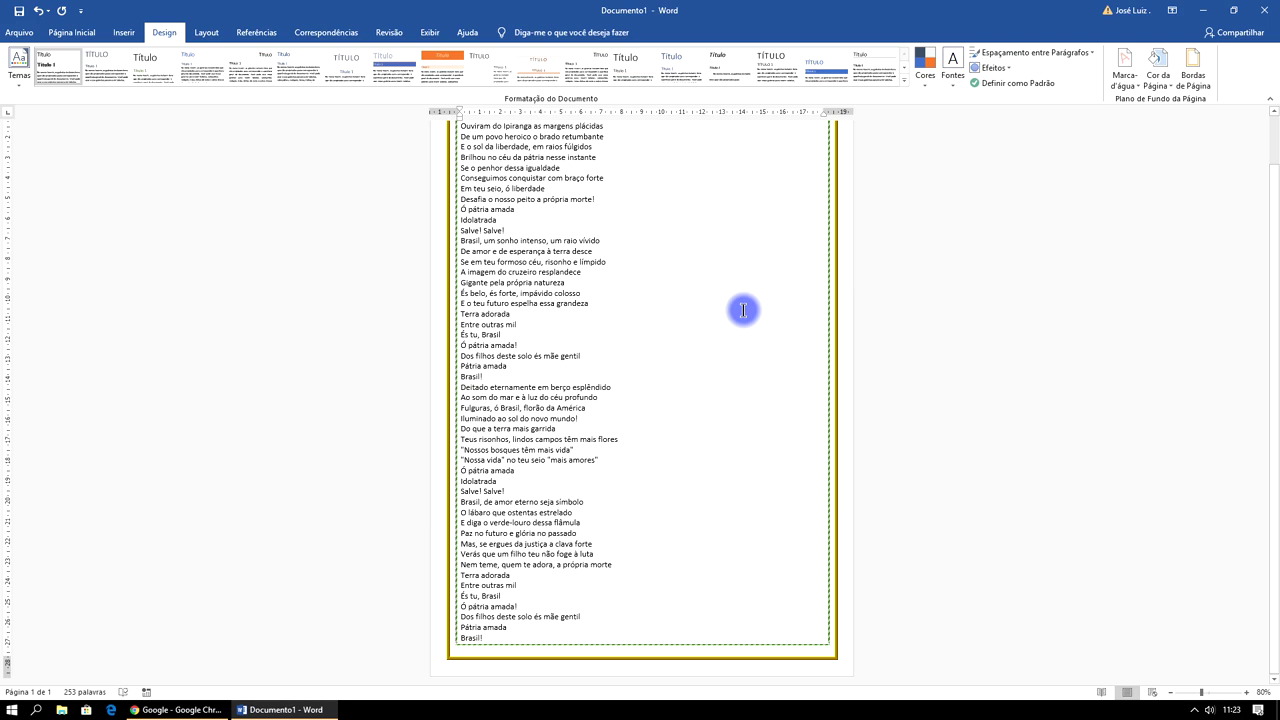
scroll(779, 297, up, 2)
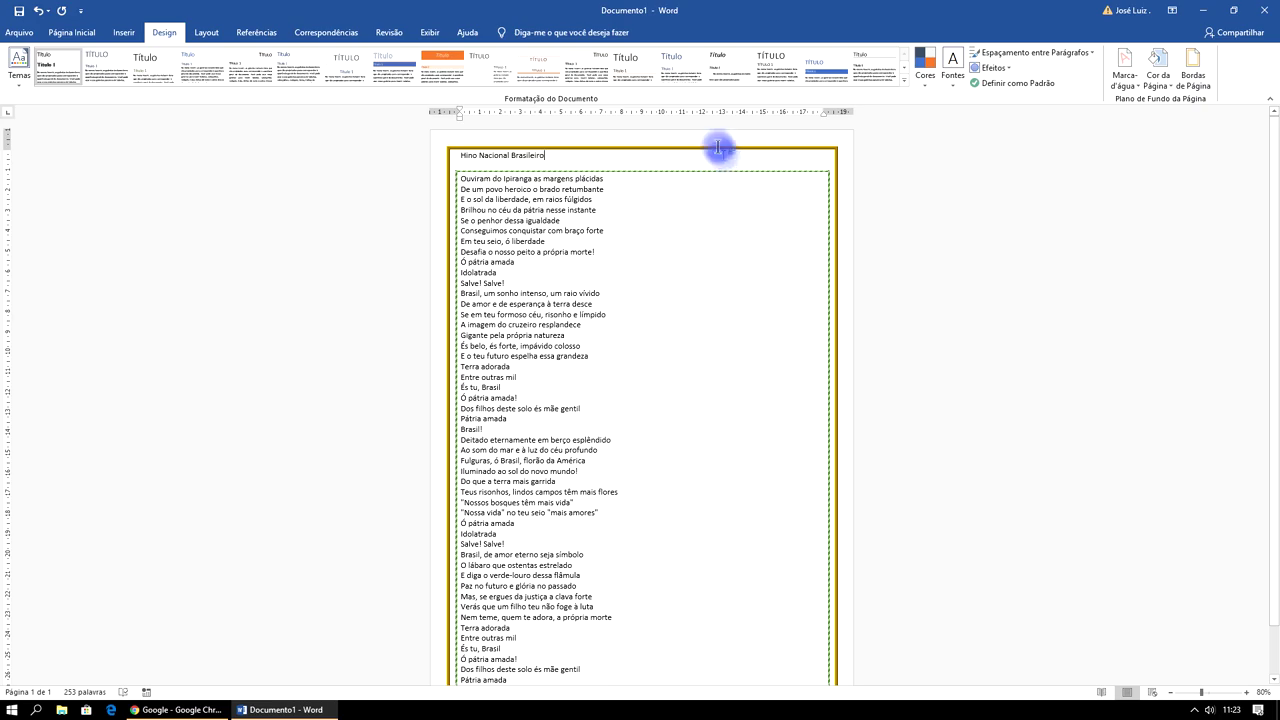
Step: Switch the page border to the yellow star border art
click(1195, 80)
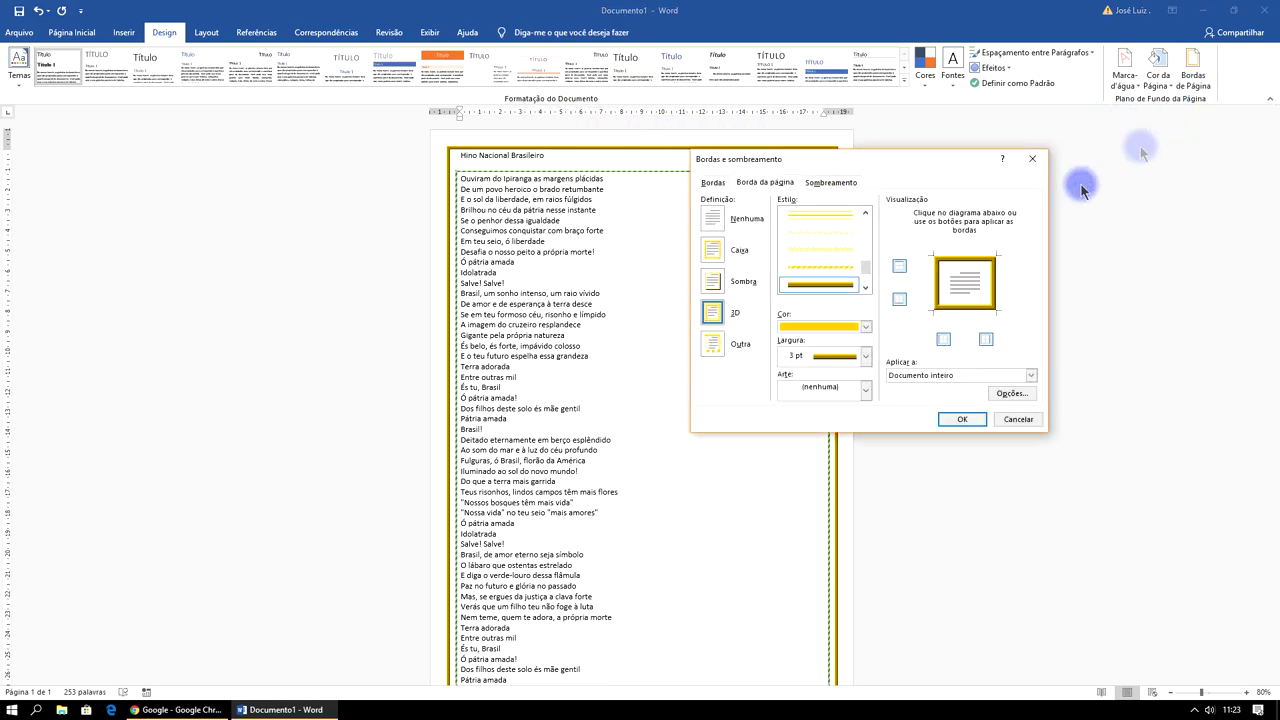
click(865, 389)
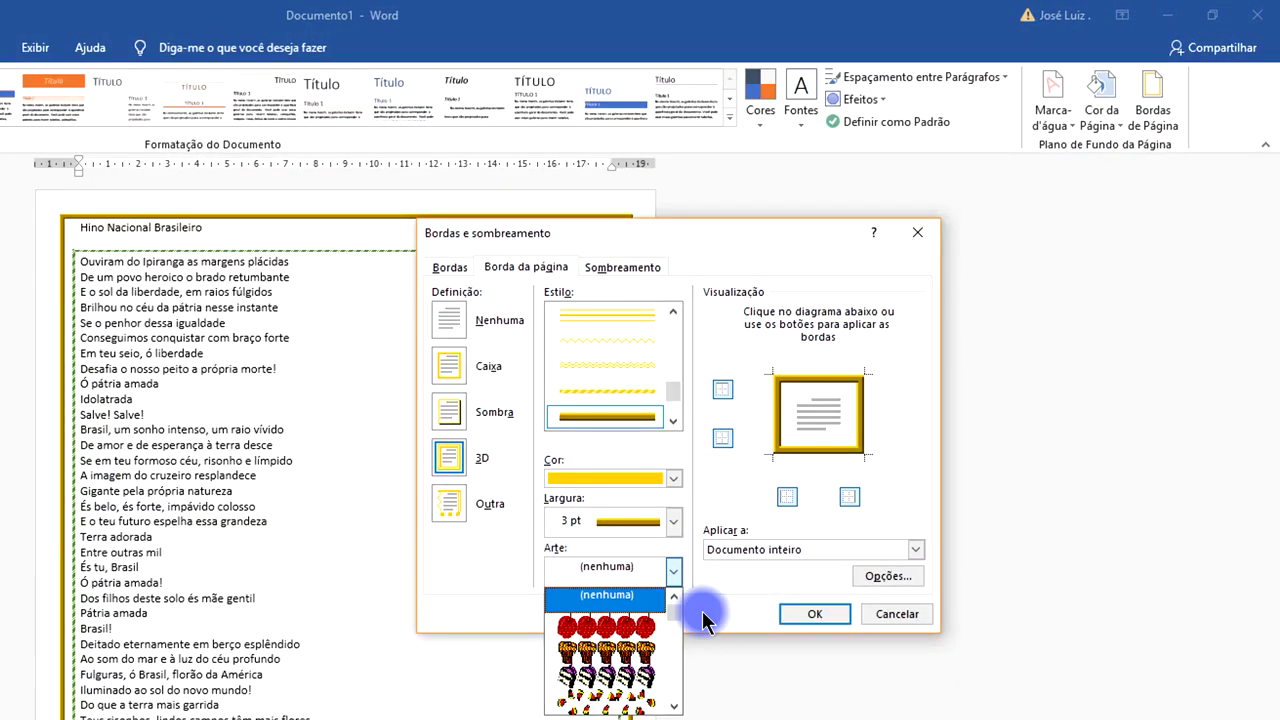
scroll(678, 612, down, 3)
scroll(677, 600, down, 3)
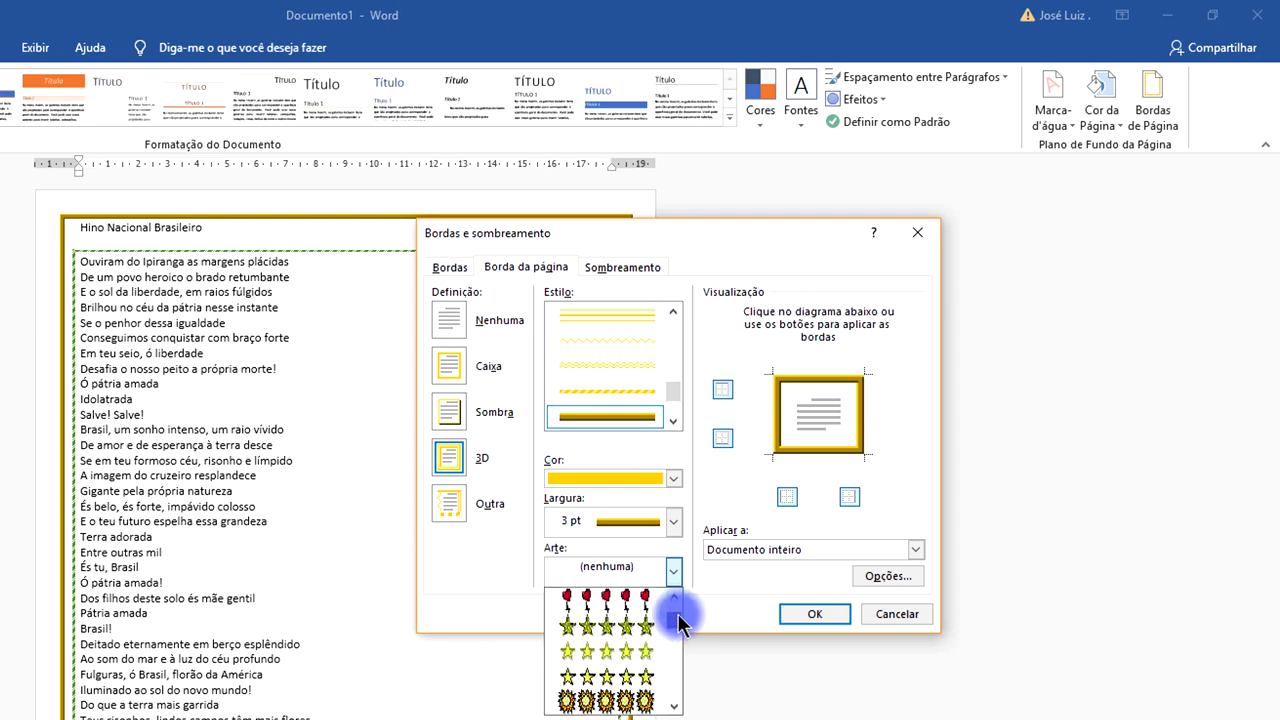
click(655, 652)
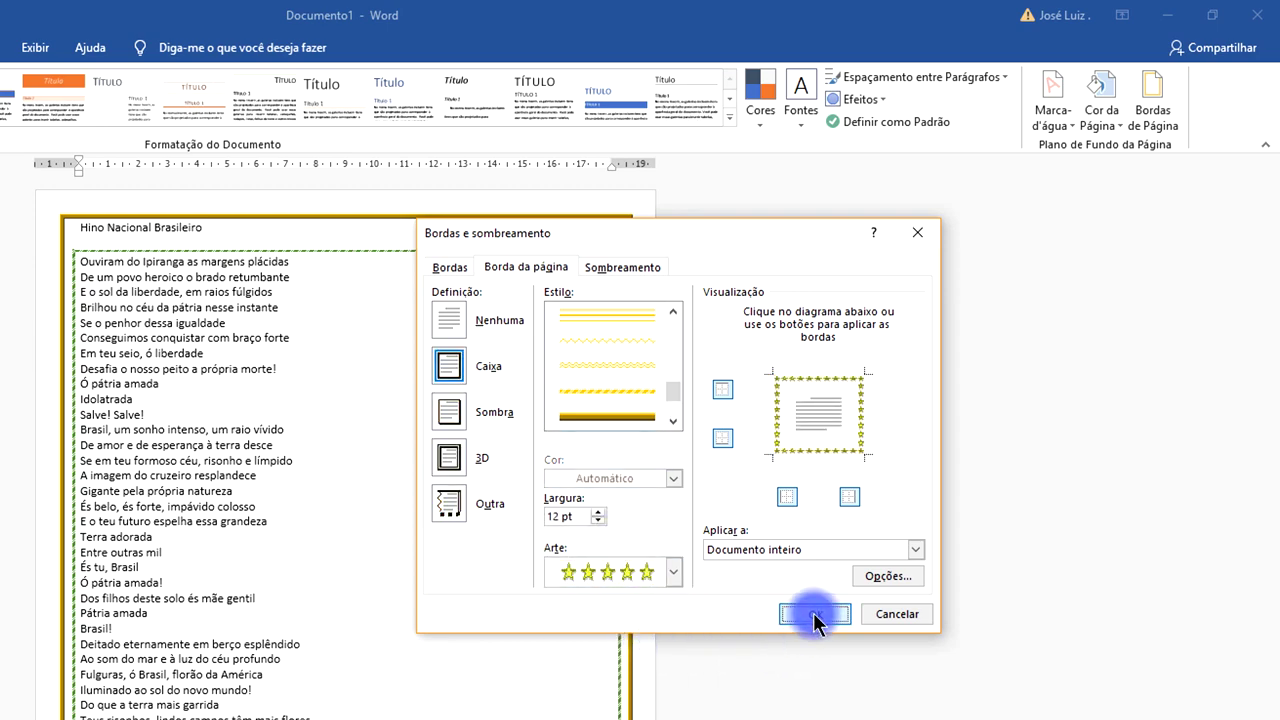
click(815, 614)
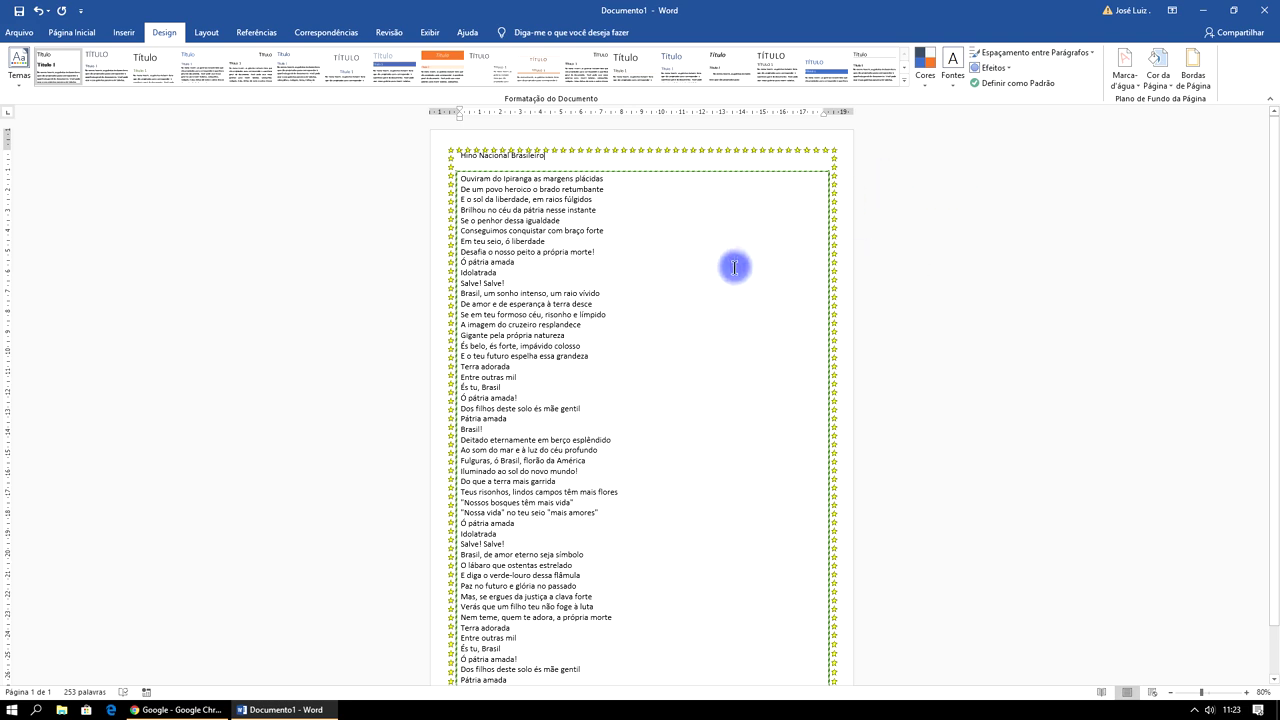
Step: Change the page border art to the musical notes pattern
click(1202, 88)
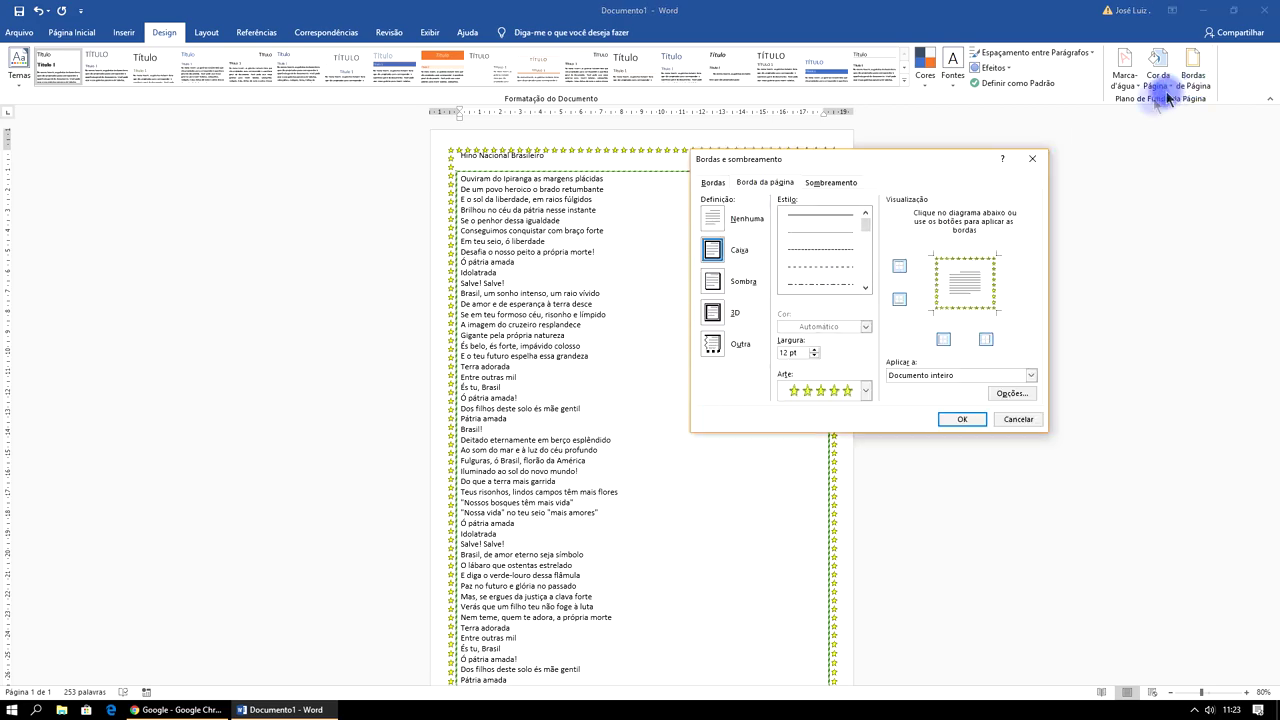
click(868, 391)
drag(769, 533, 779, 562)
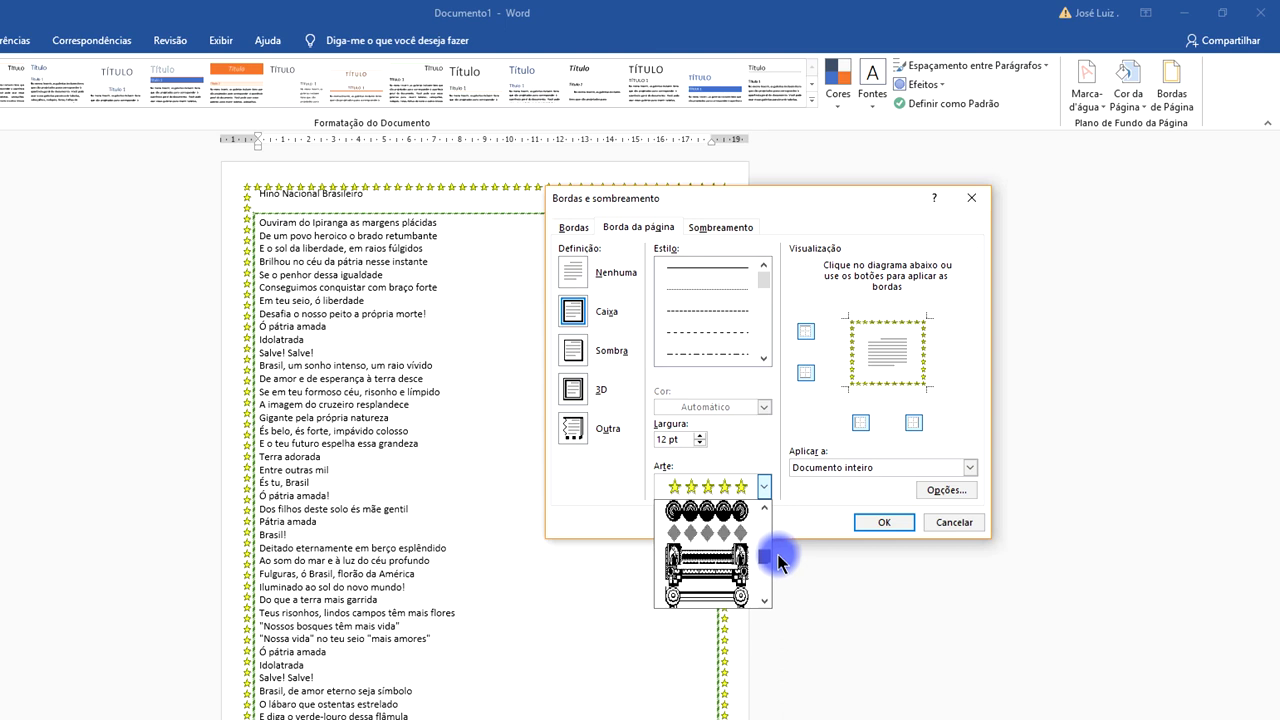
drag(779, 562, 768, 552)
click(738, 514)
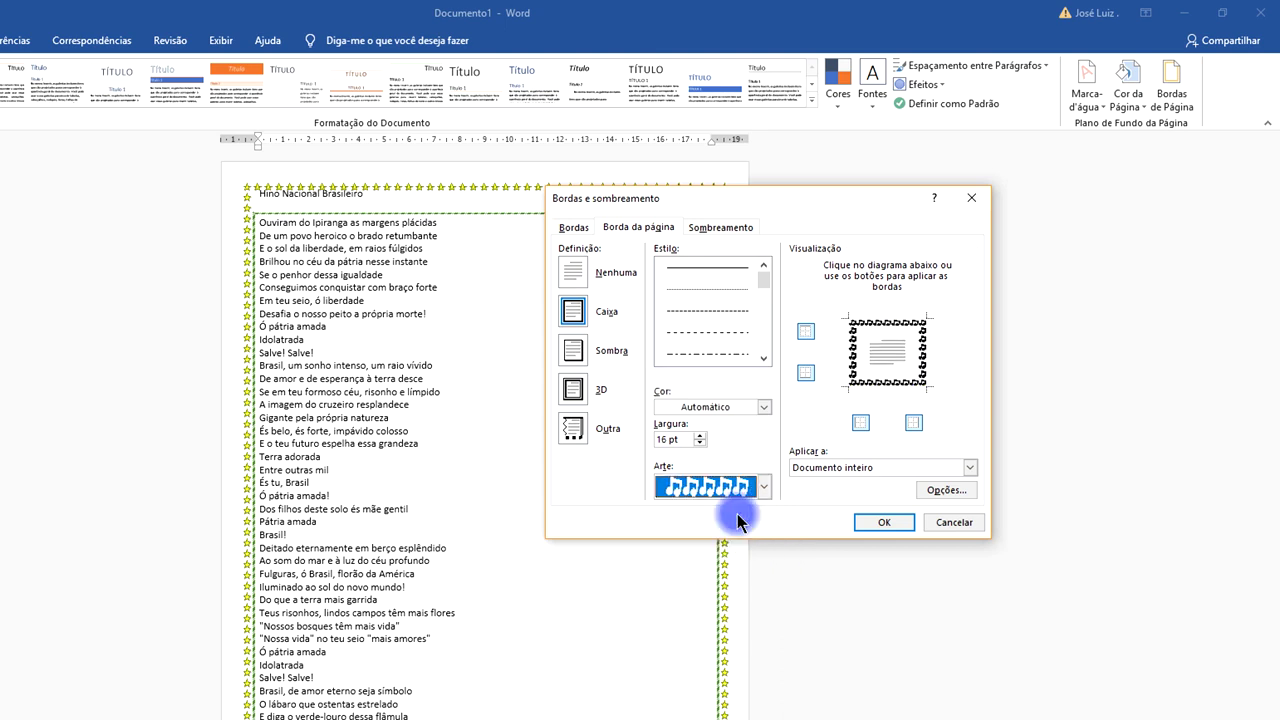
click(878, 523)
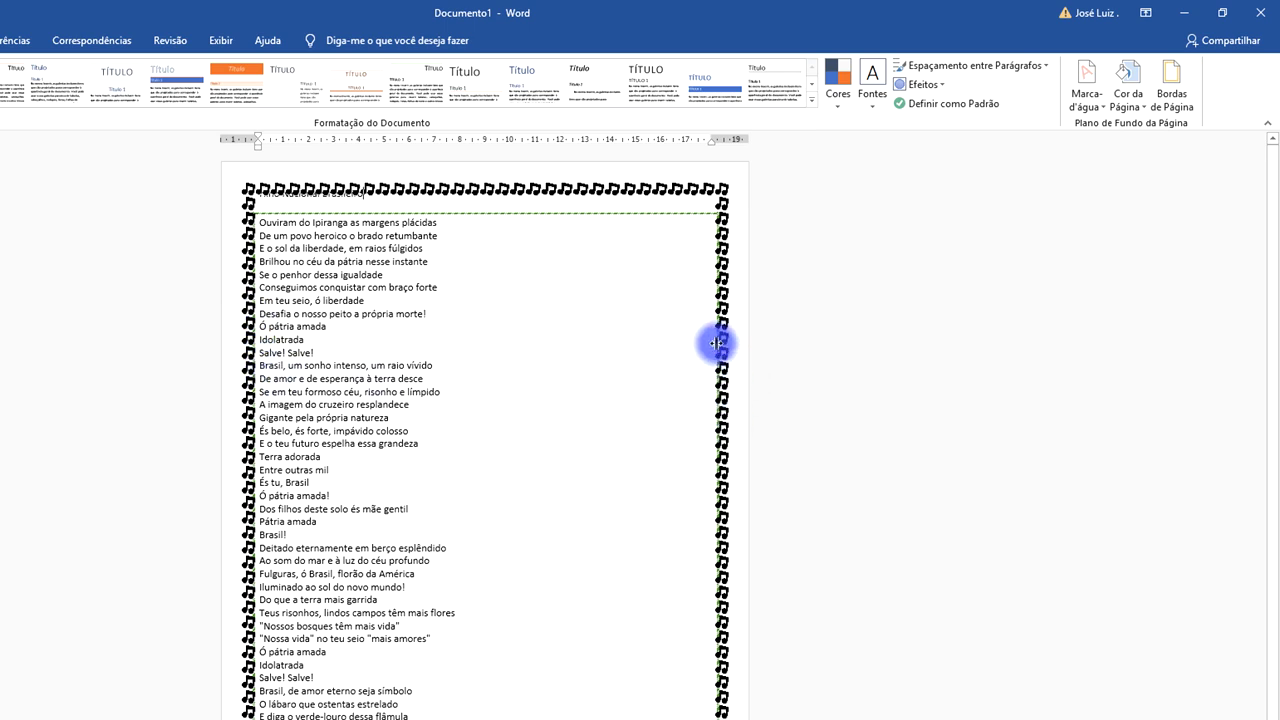
Step: Reduce the art page border width to 8 pt
click(1172, 100)
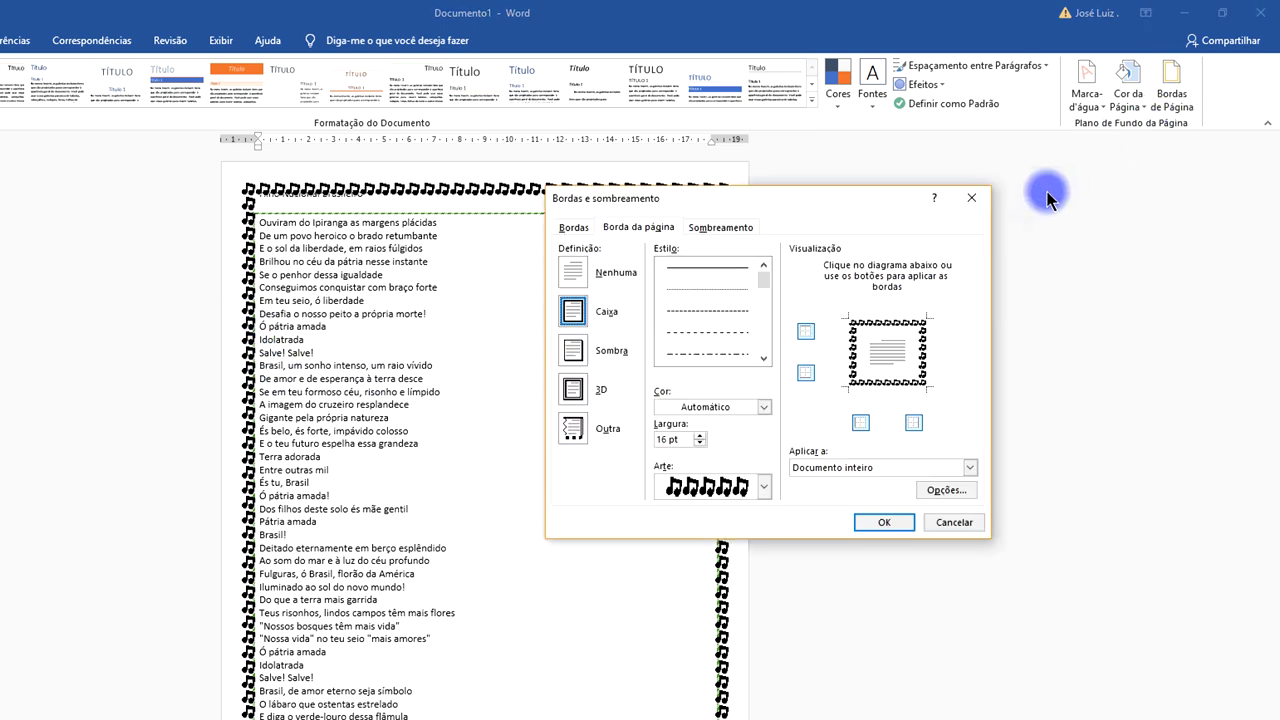
click(700, 443)
click(699, 443)
click(699, 443)
click(699, 443)
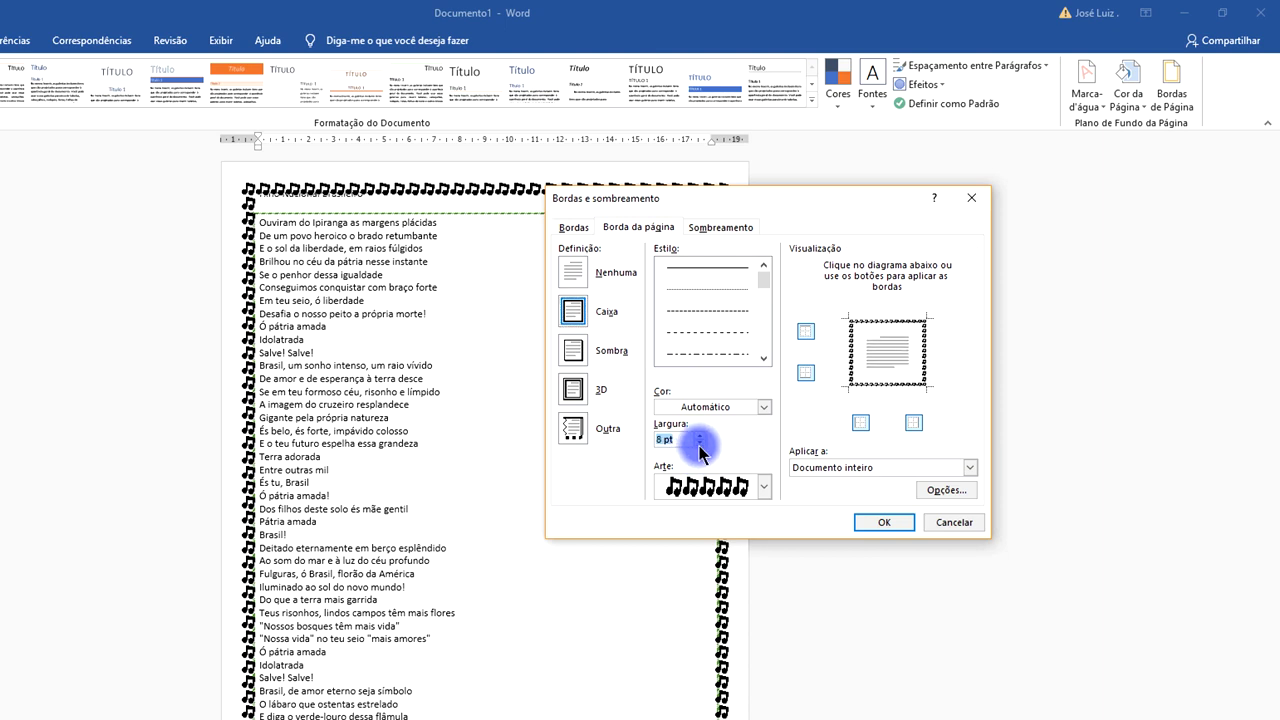
click(873, 523)
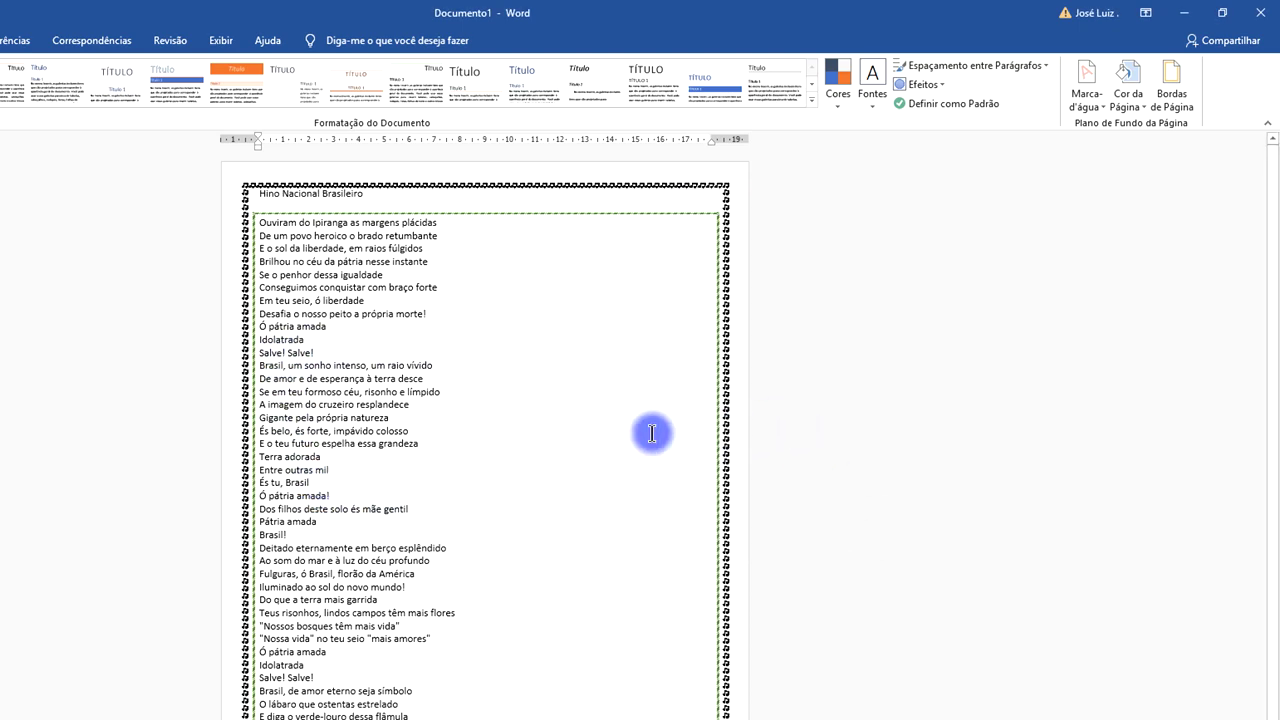
scroll(728, 433, down, 1)
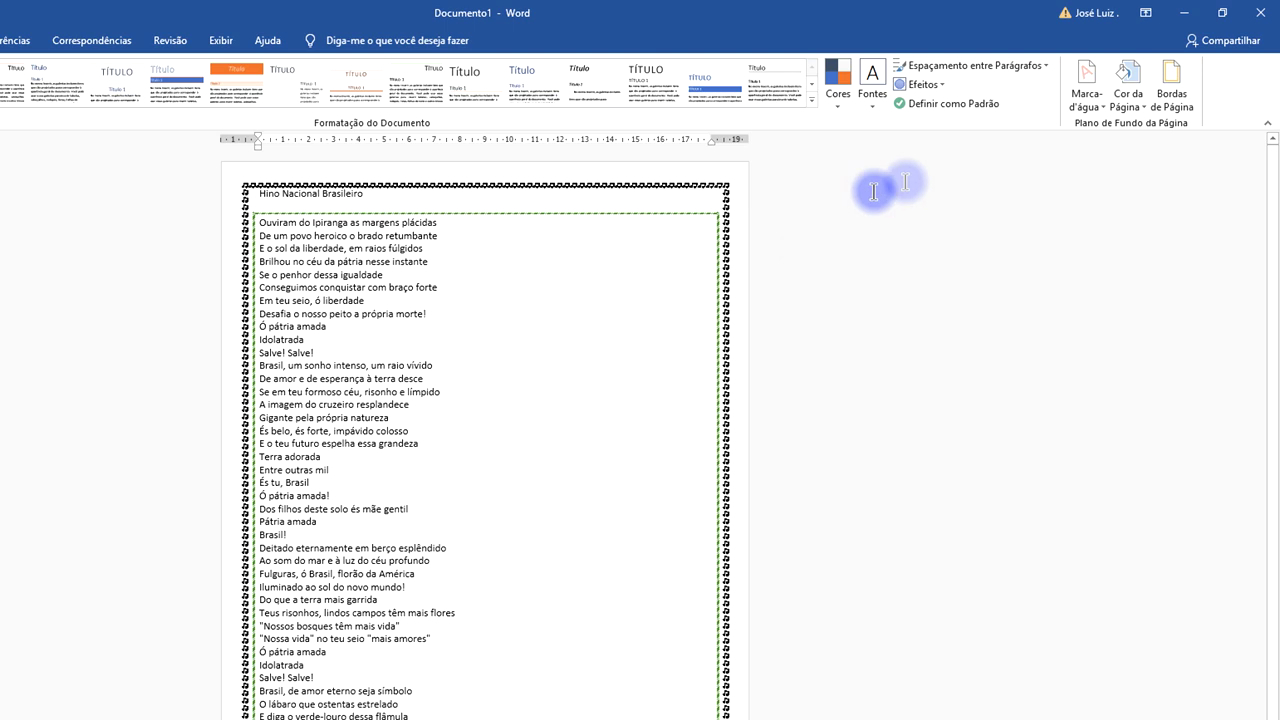
Step: Colour the art page border yellow
click(1172, 100)
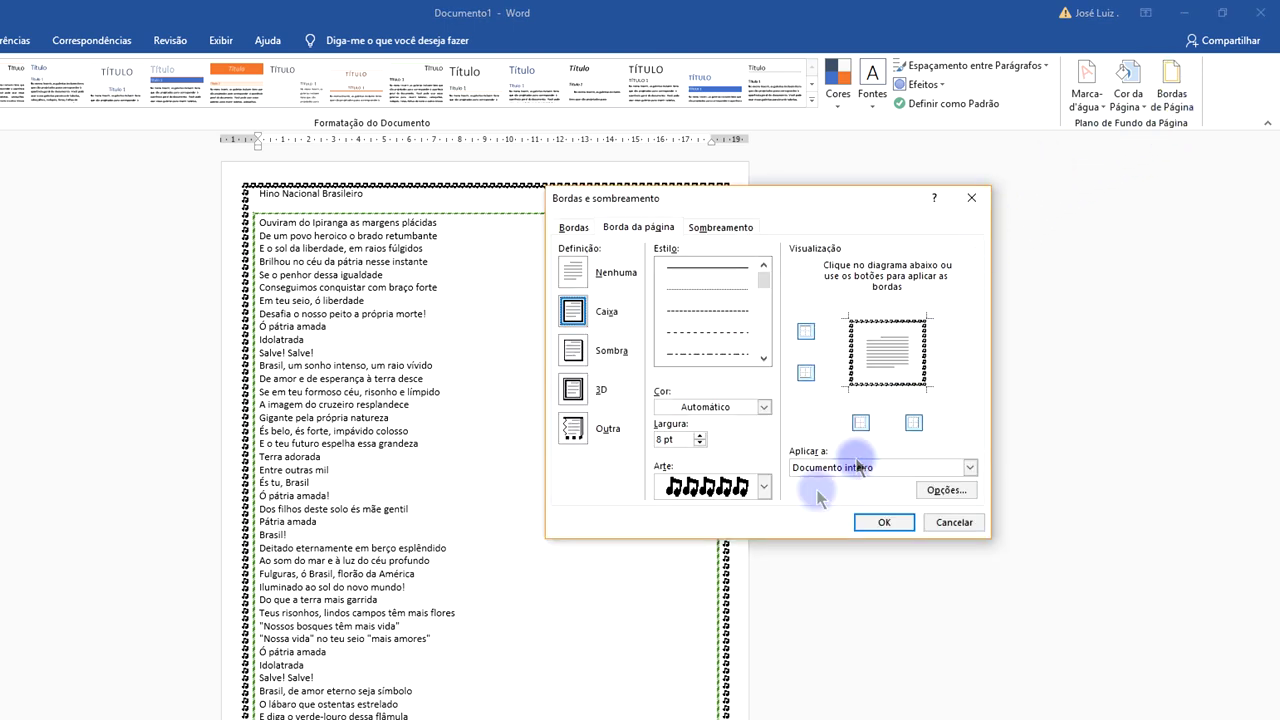
click(764, 408)
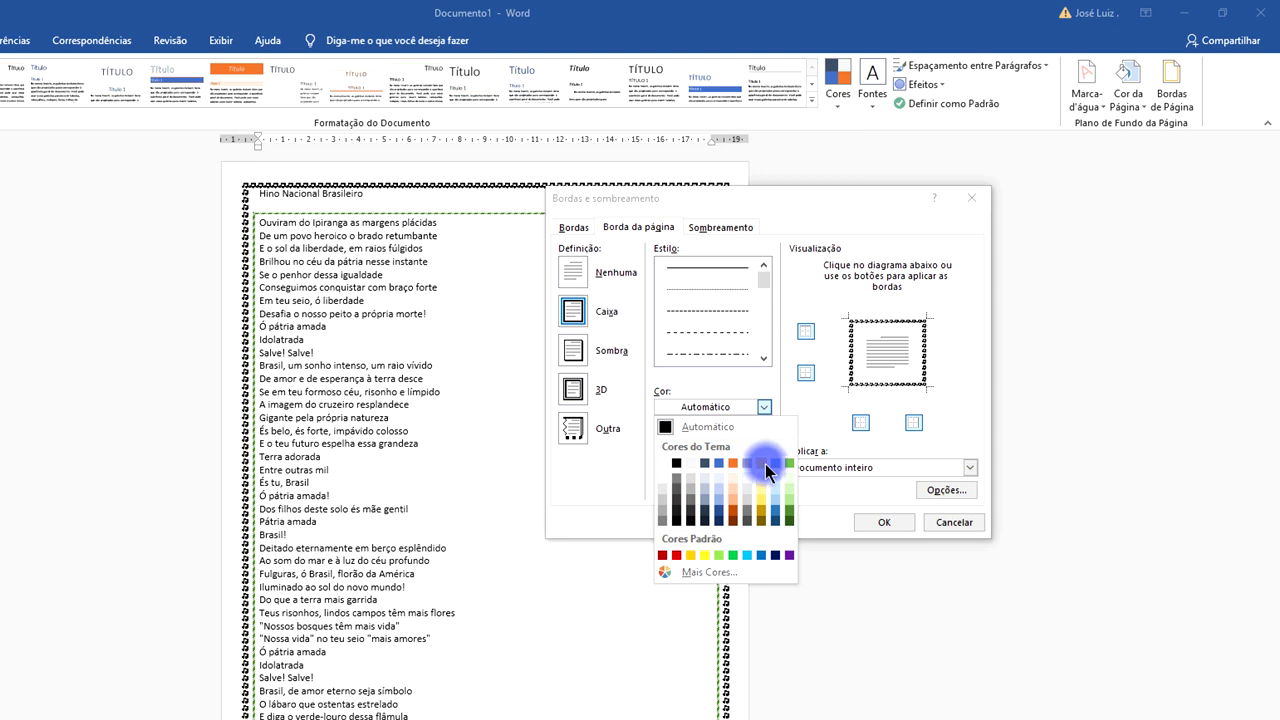
click(705, 556)
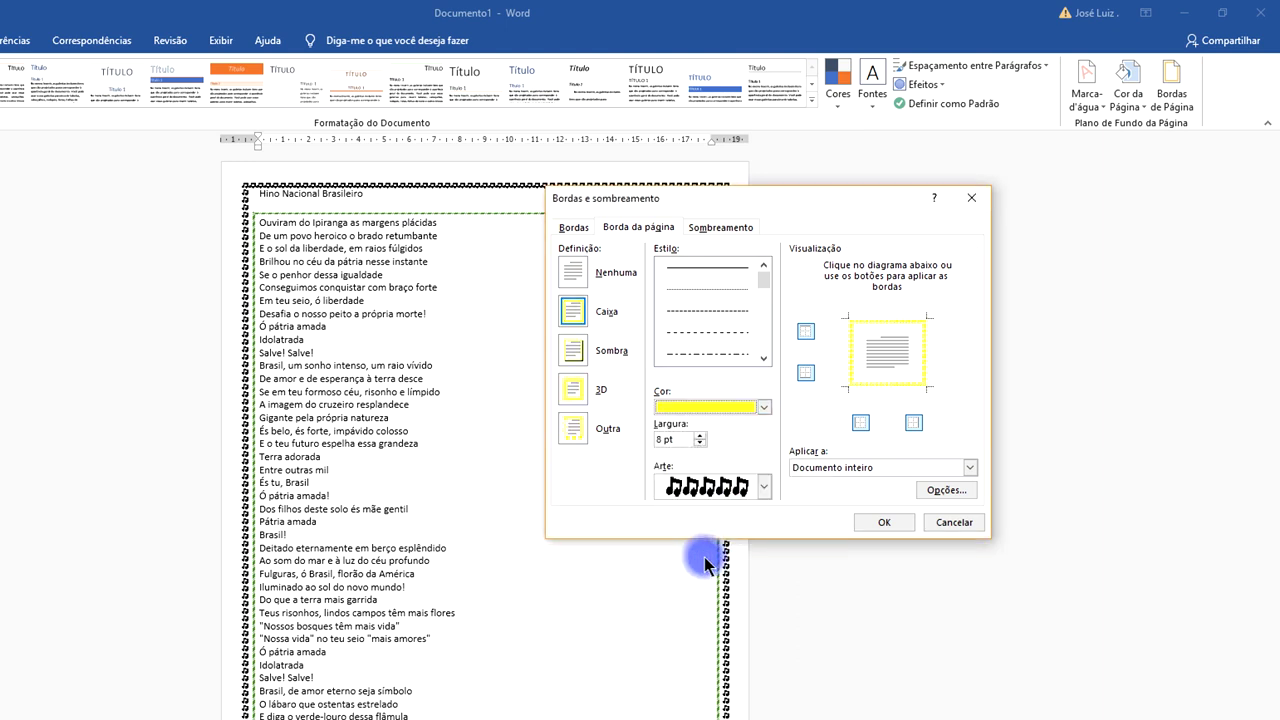
click(886, 522)
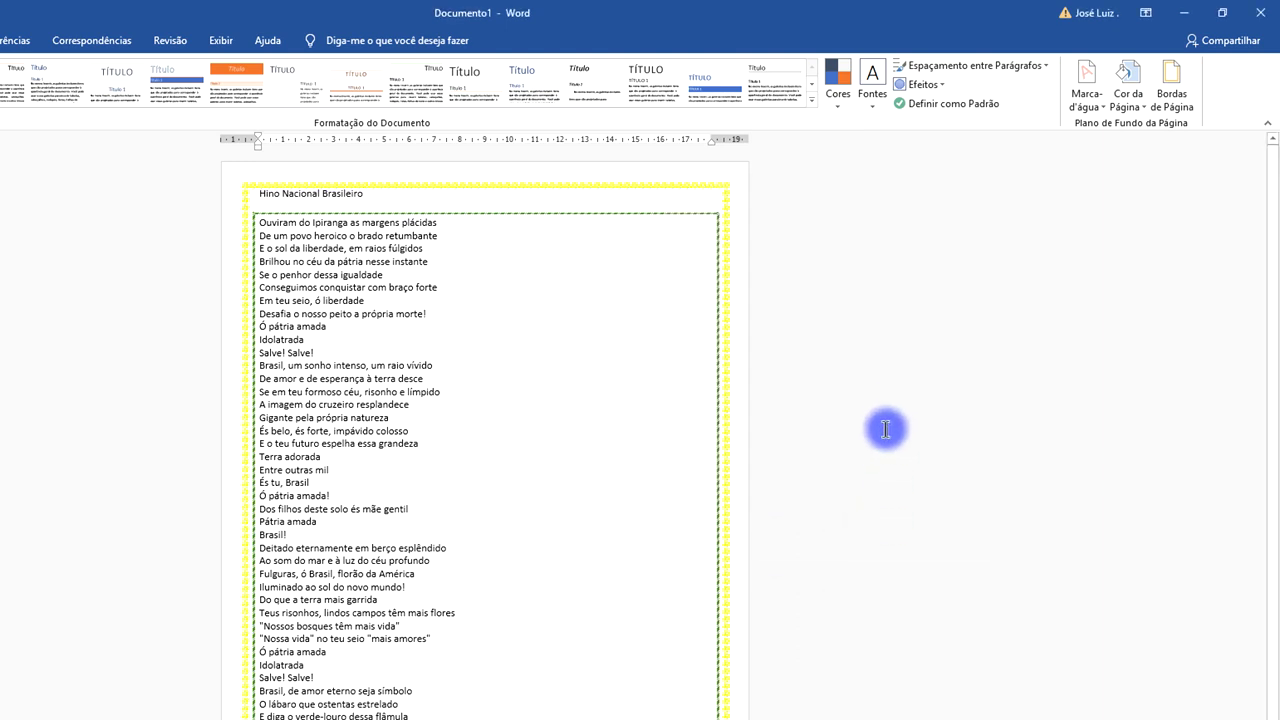
Step: Give the 'Hino Nacional Brasileiro' title line a blue Shading fill in Borders and Shading
click(663, 410)
drag(366, 194, 257, 194)
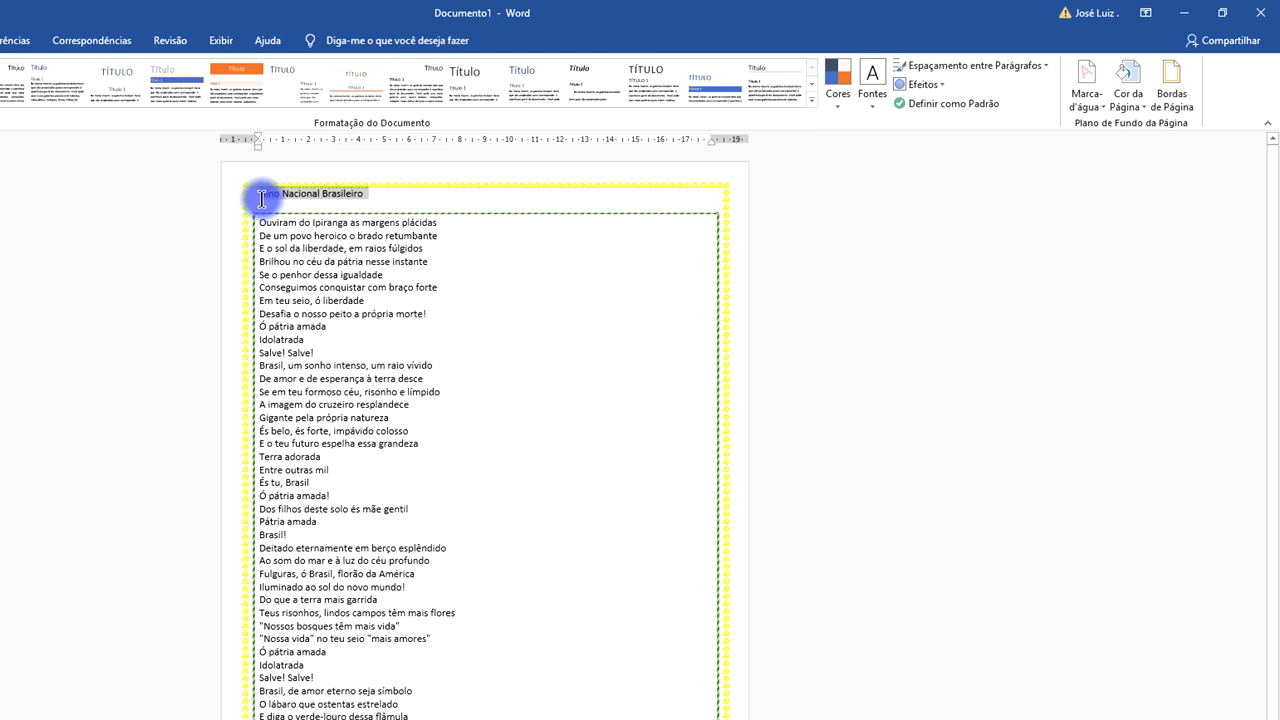
click(1177, 97)
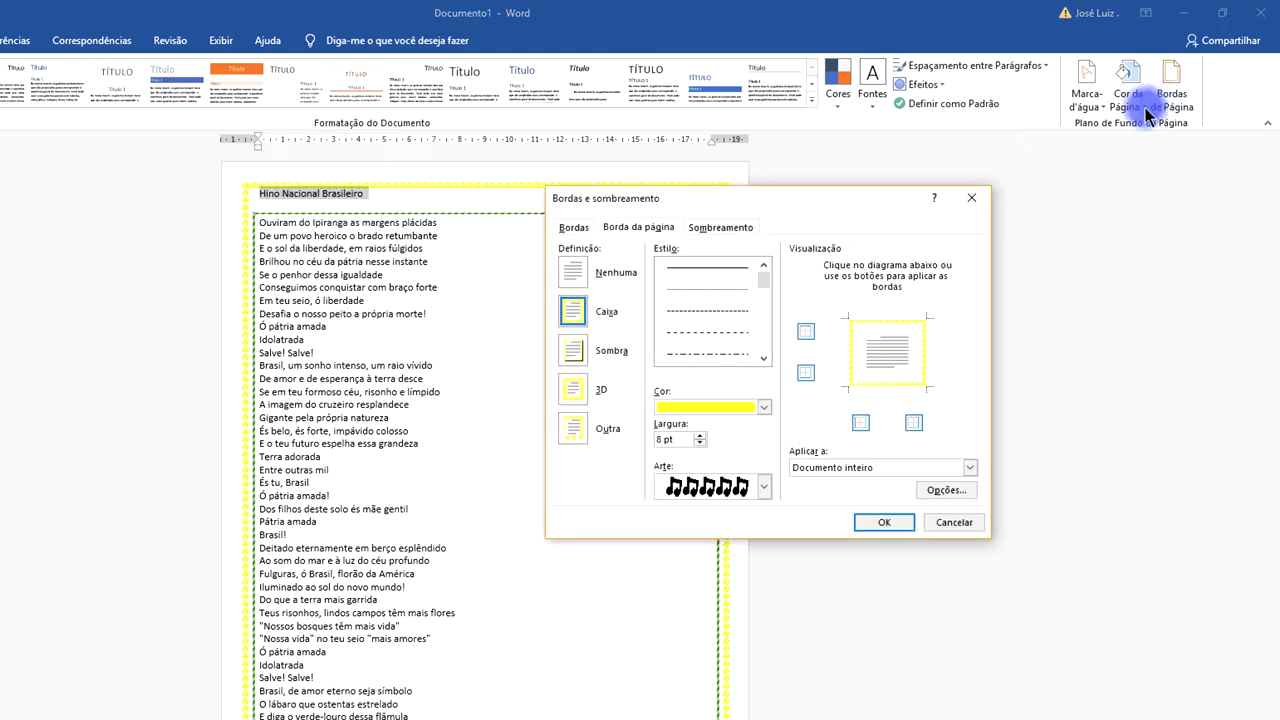
click(727, 231)
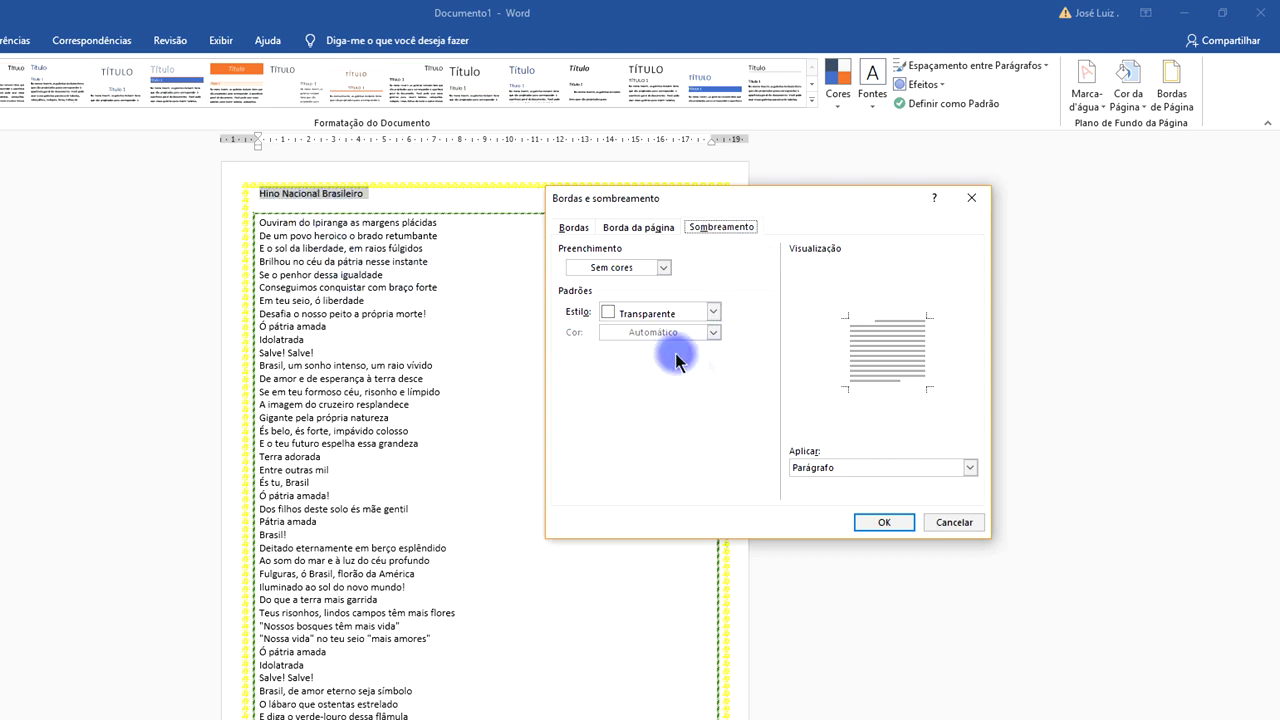
click(664, 268)
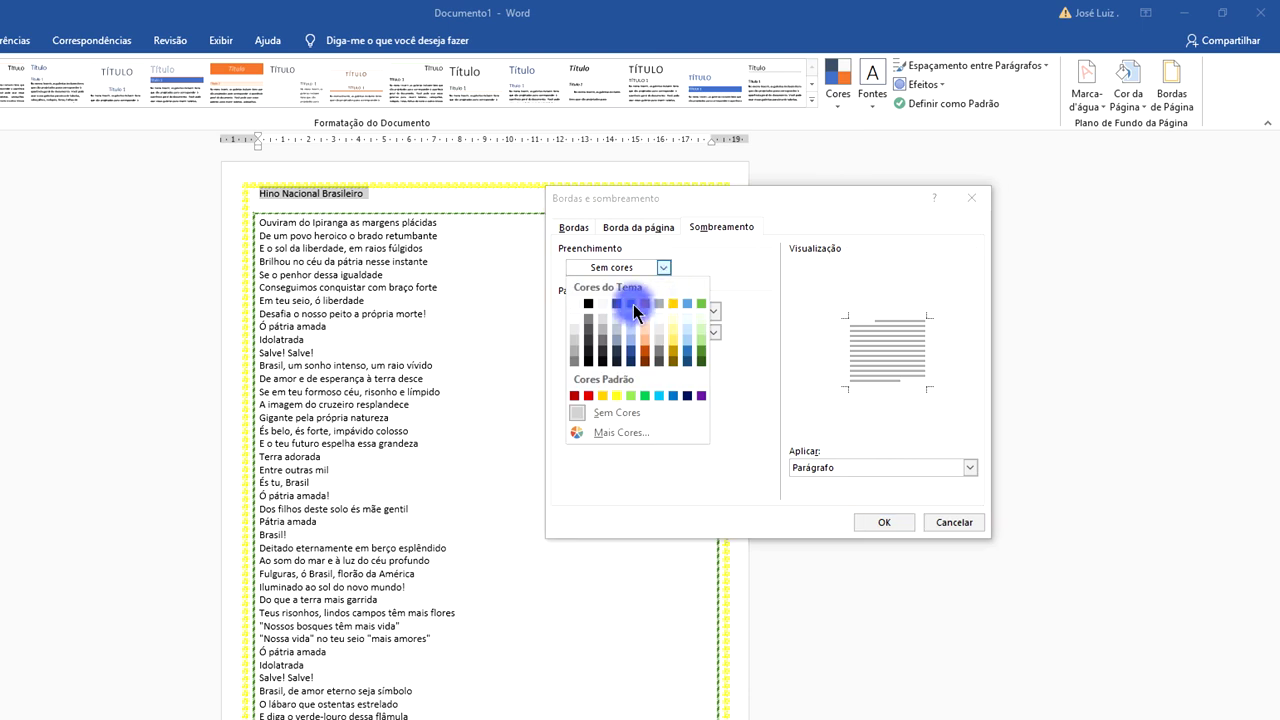
click(633, 304)
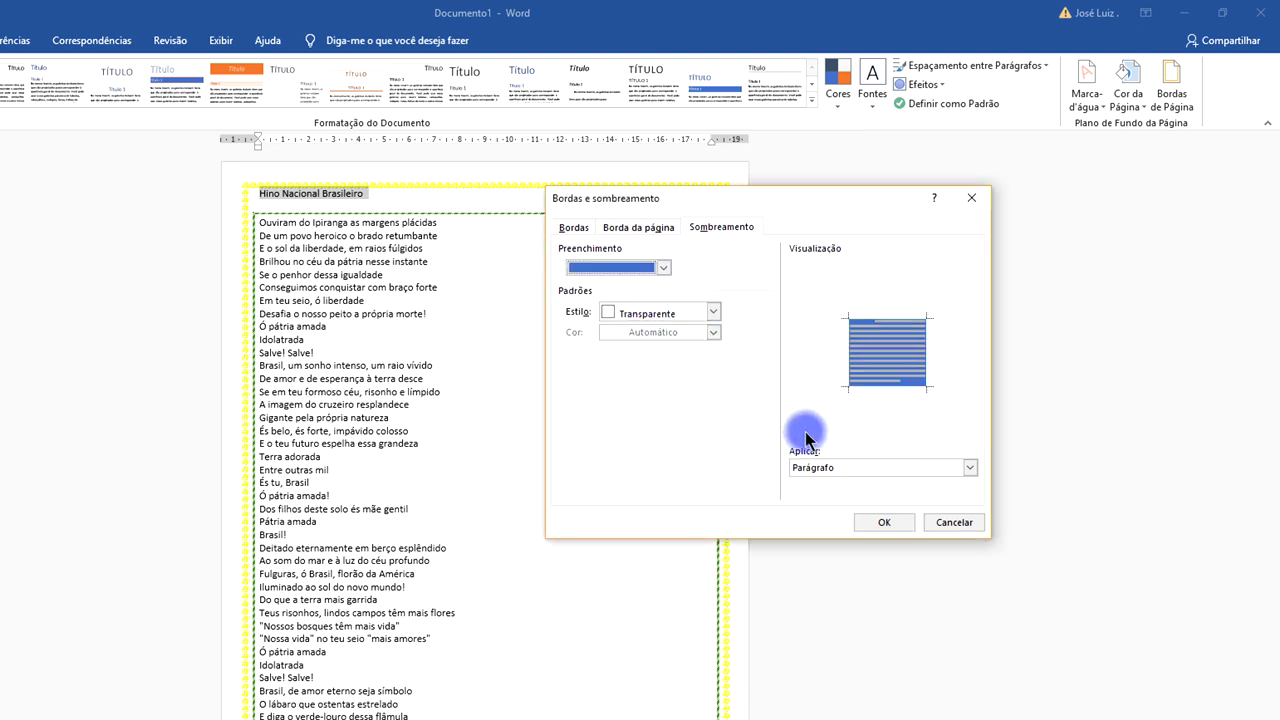
click(893, 528)
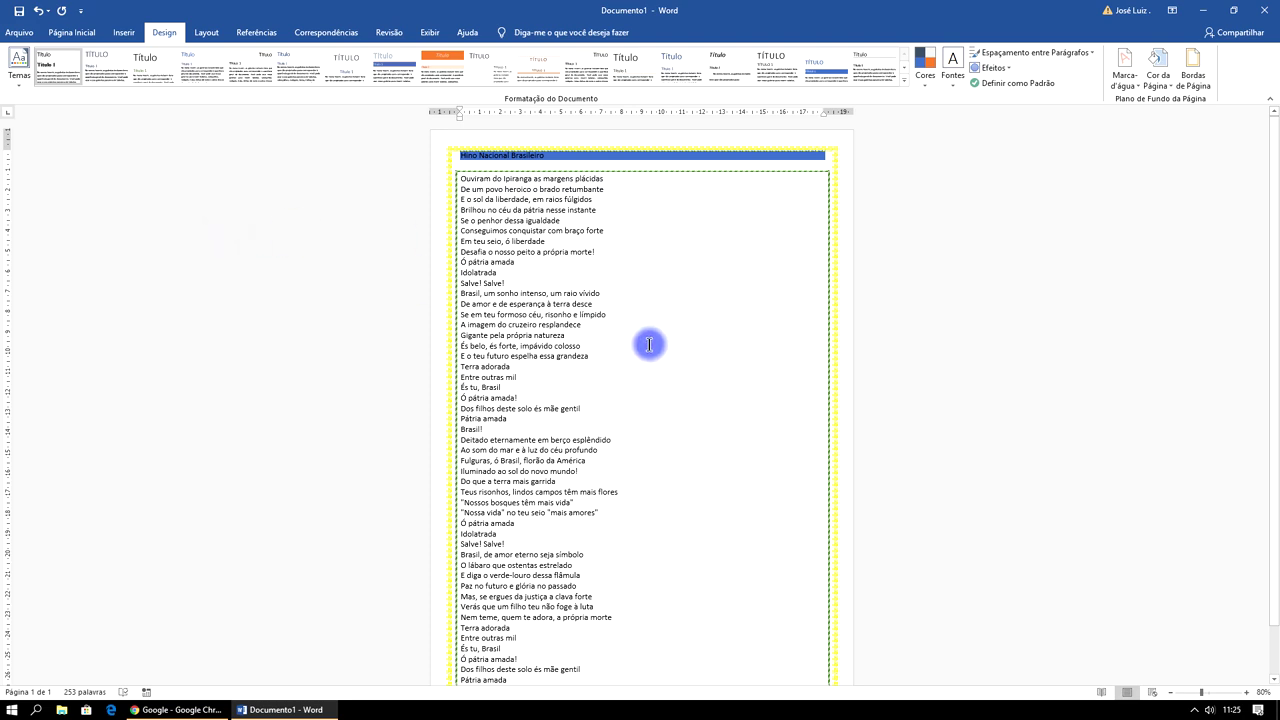
Step: Insert the bandeira flag picture from the Desktop folder
click(126, 34)
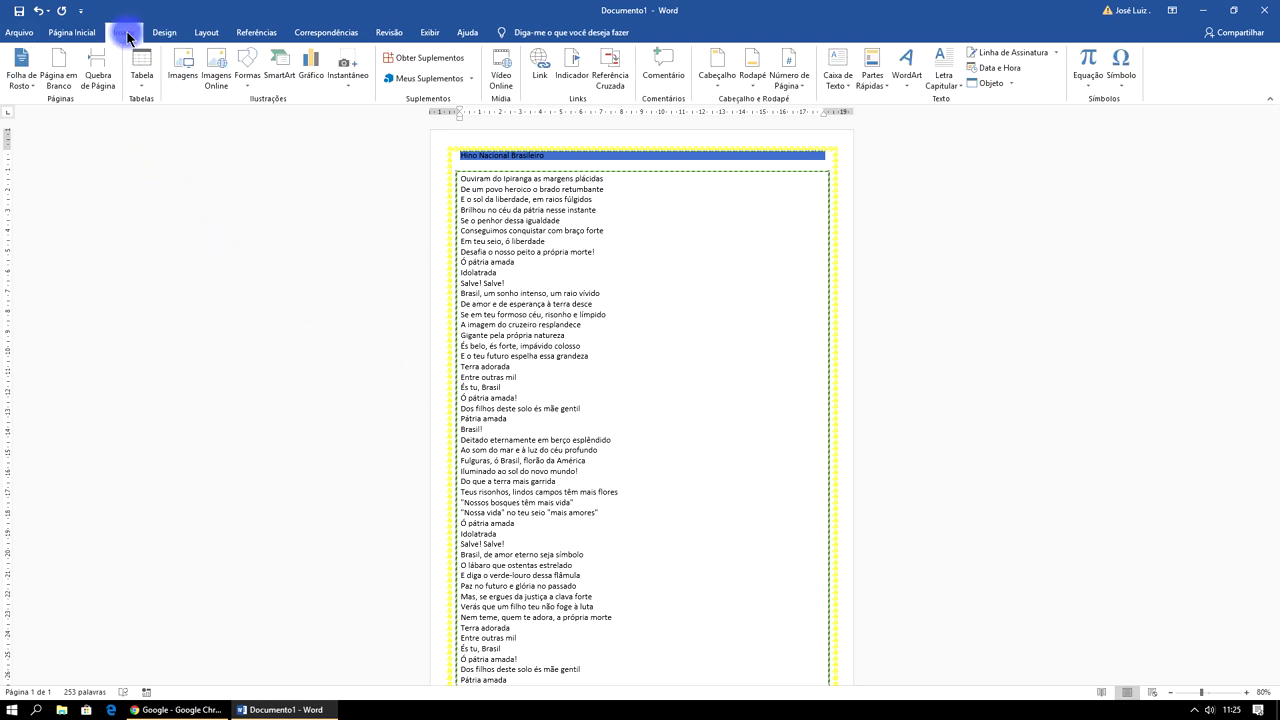
click(183, 72)
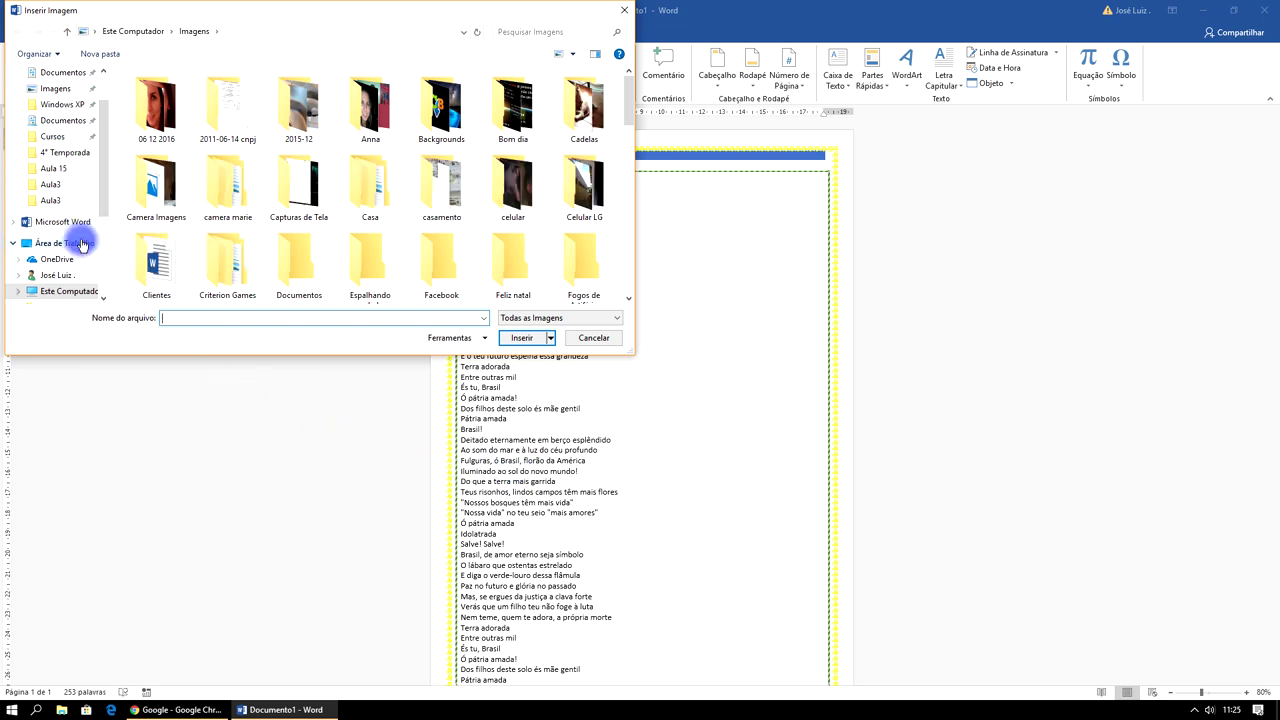
click(79, 246)
click(175, 172)
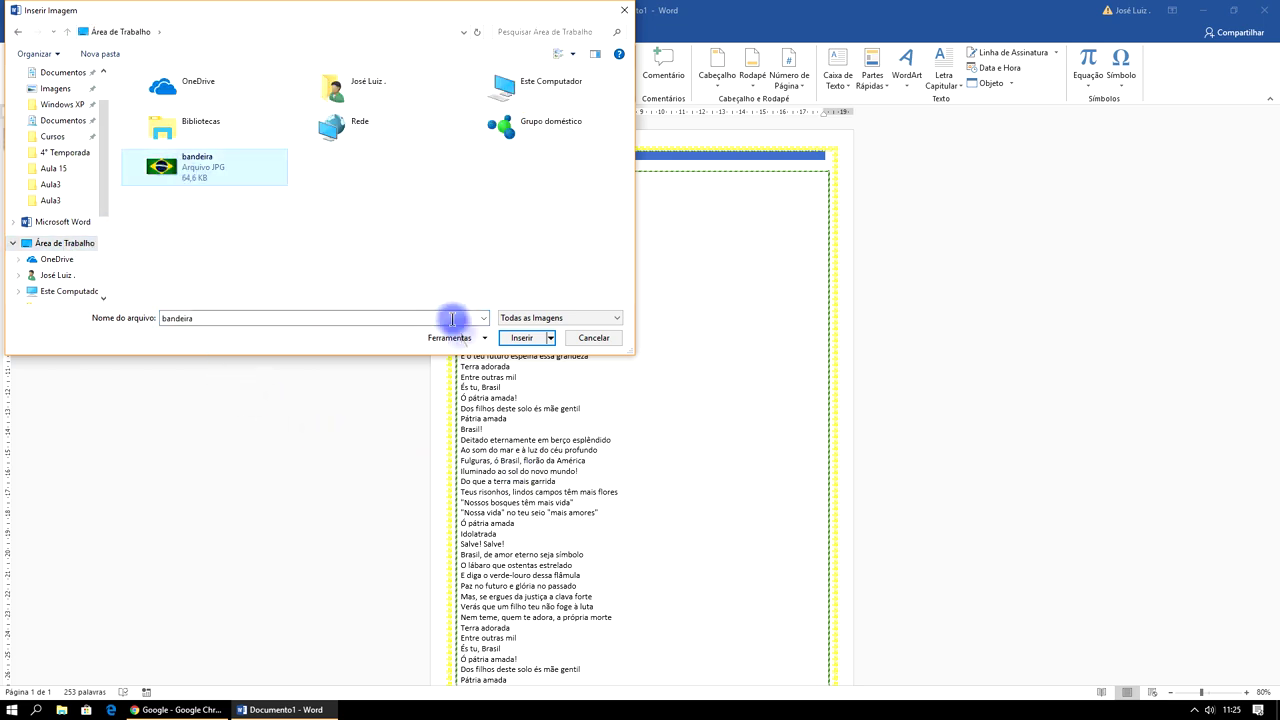
click(527, 348)
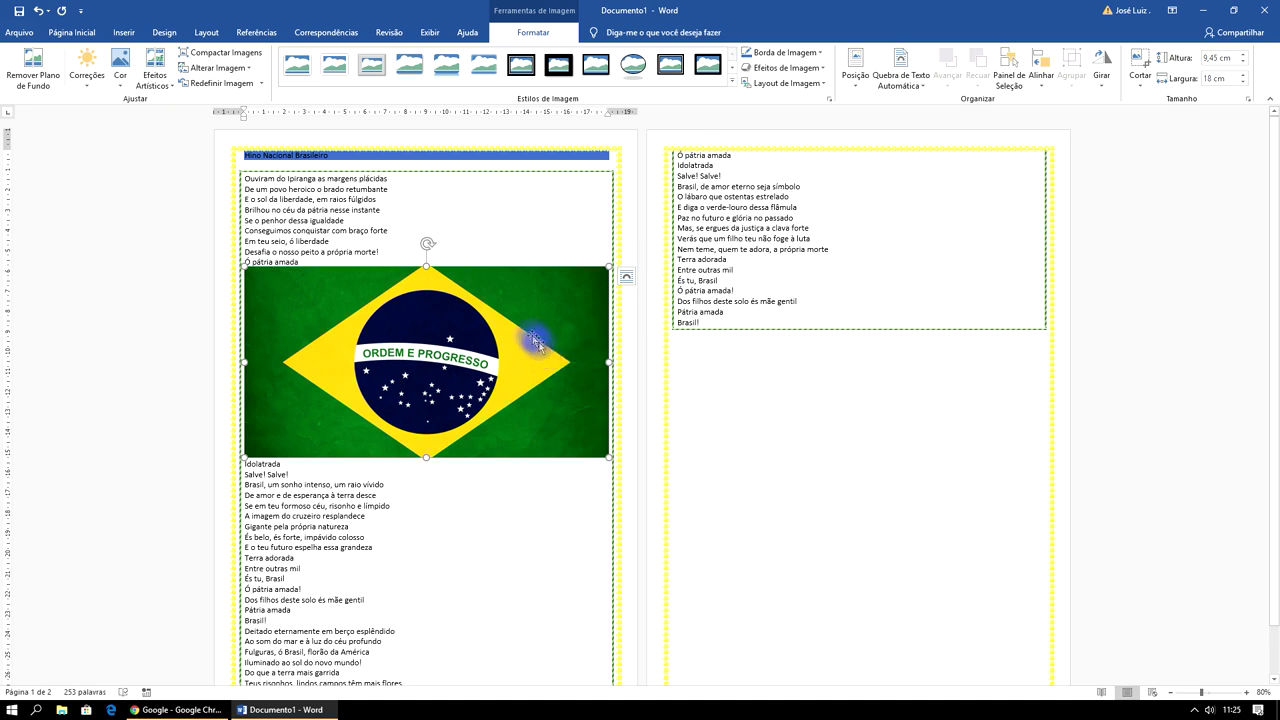
Step: Set the flag picture's text wrapping to Behind Text
click(900, 75)
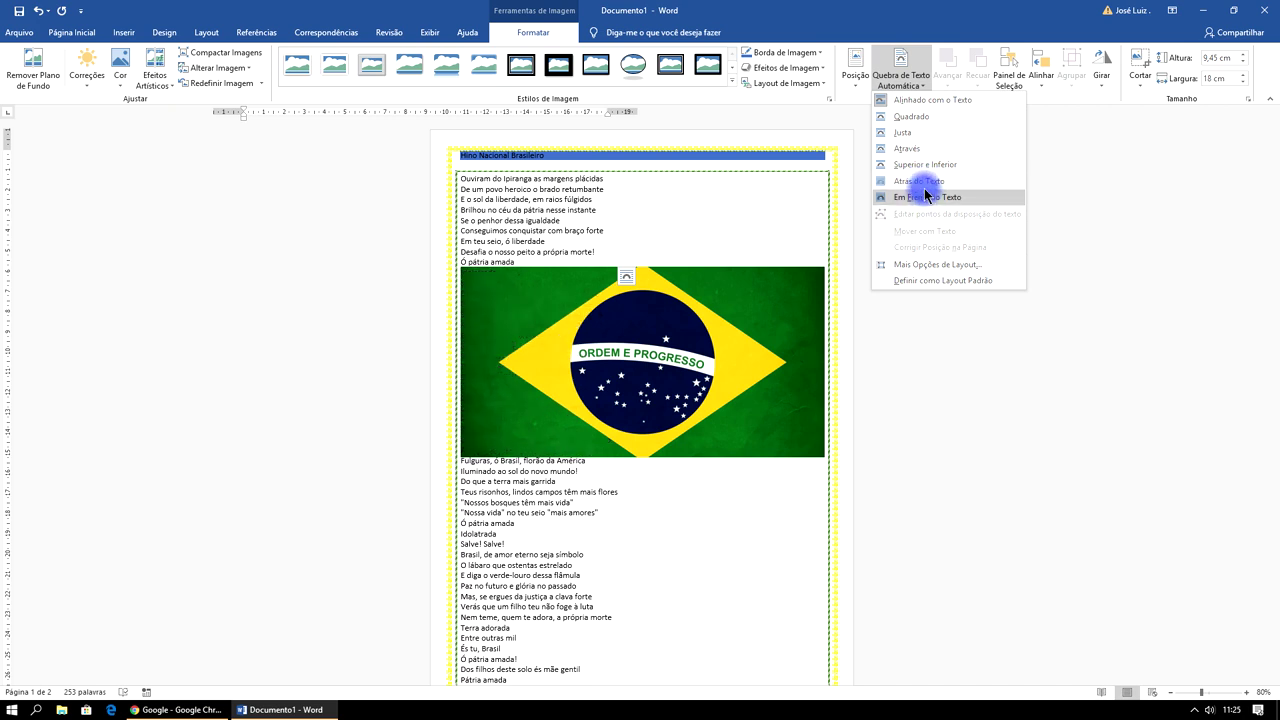
click(928, 184)
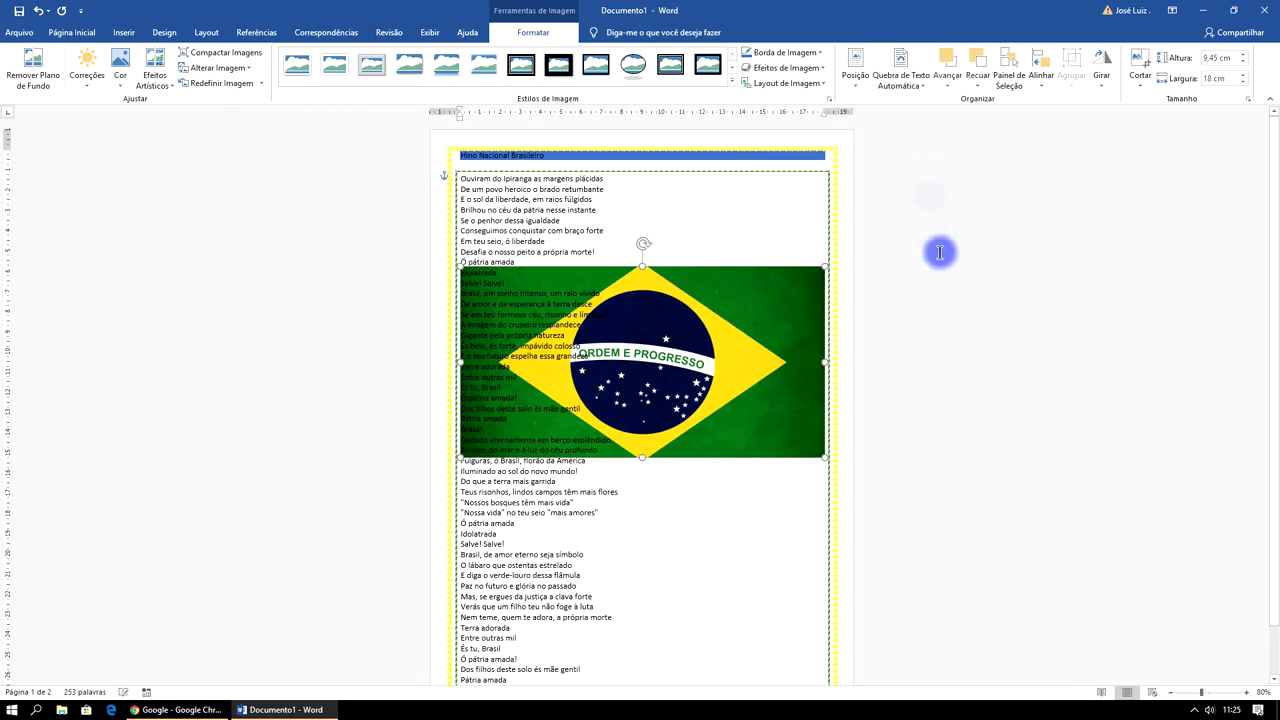
click(1027, 290)
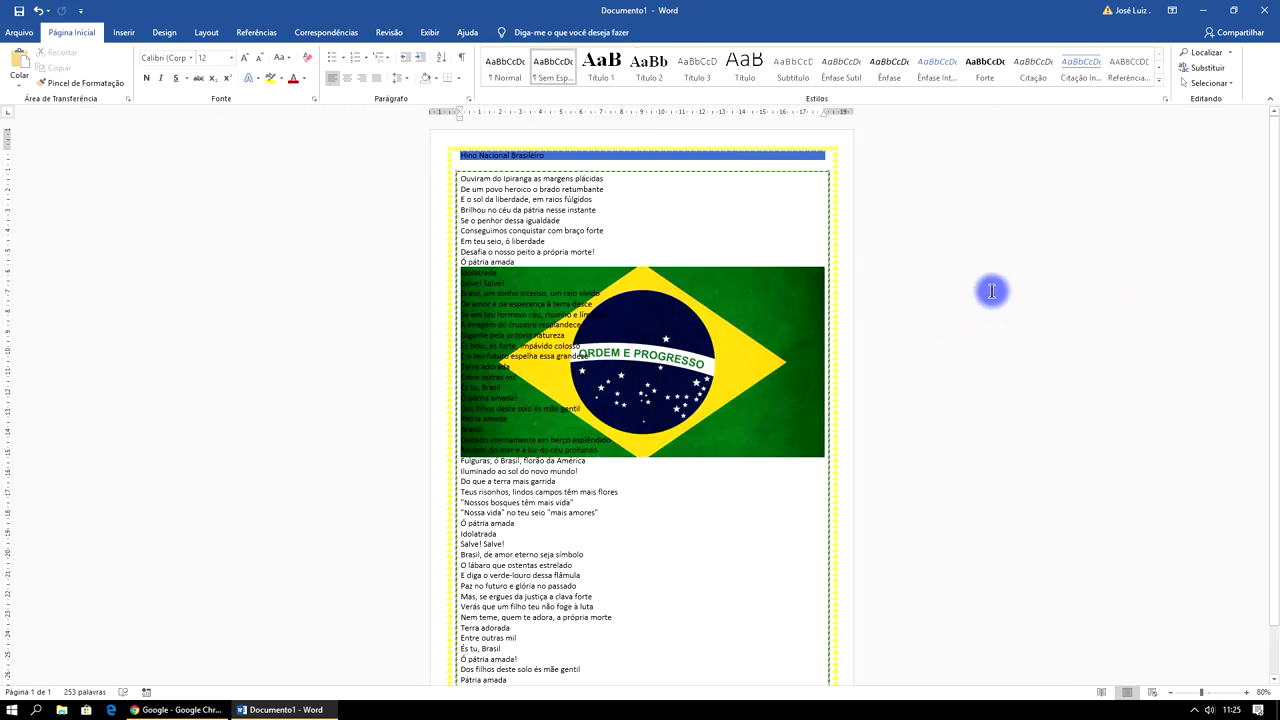
scroll(1022, 292, down, 1)
click(764, 373)
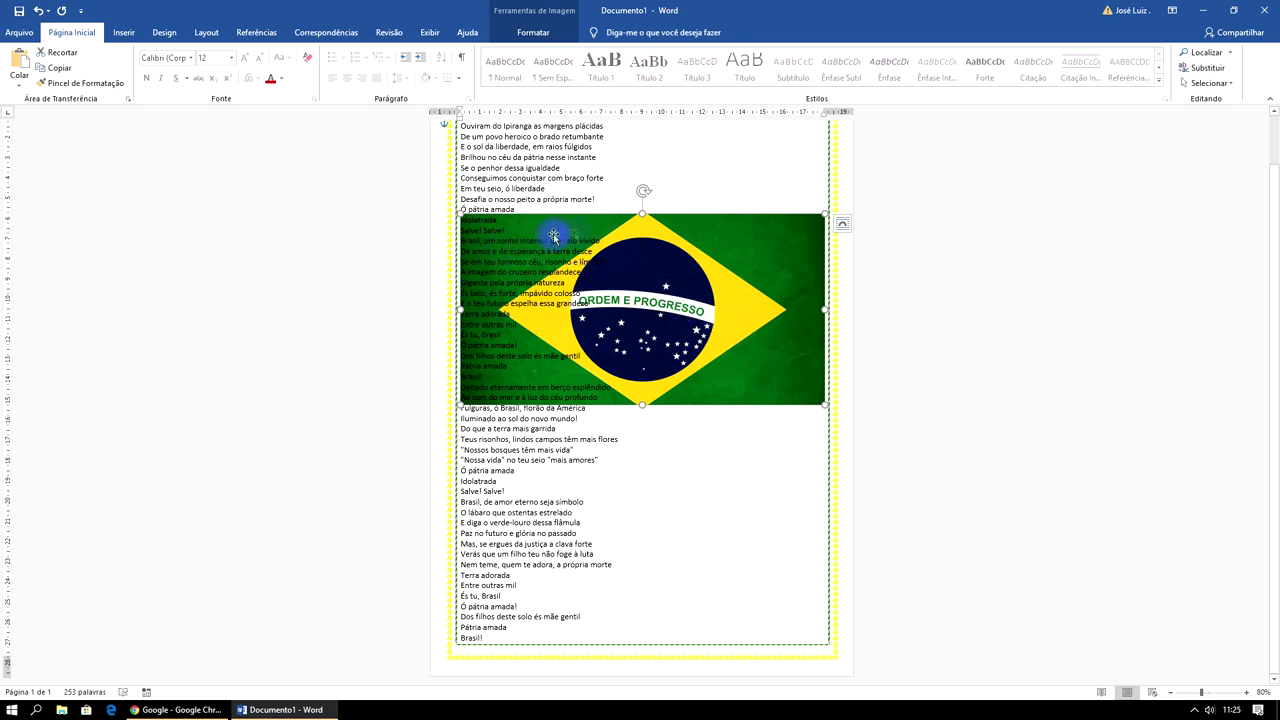
Step: Recolour the background flag picture with a light green Recolor preset
click(966, 249)
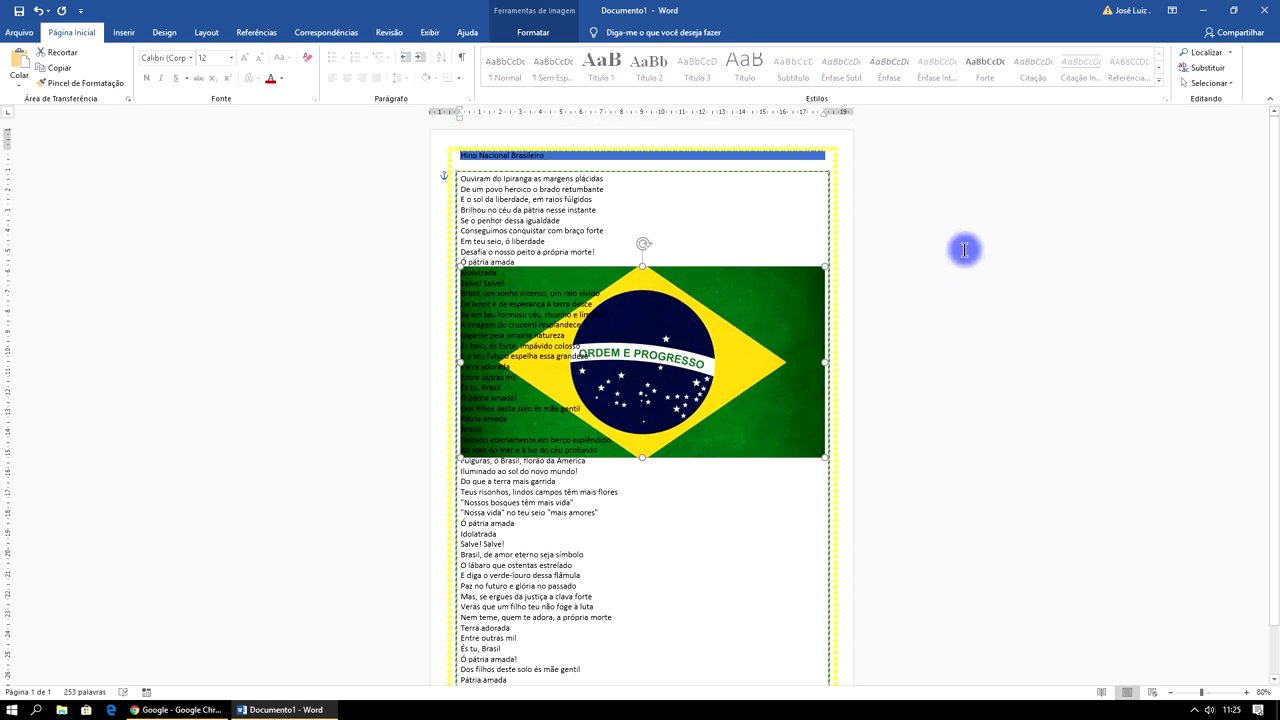
click(745, 342)
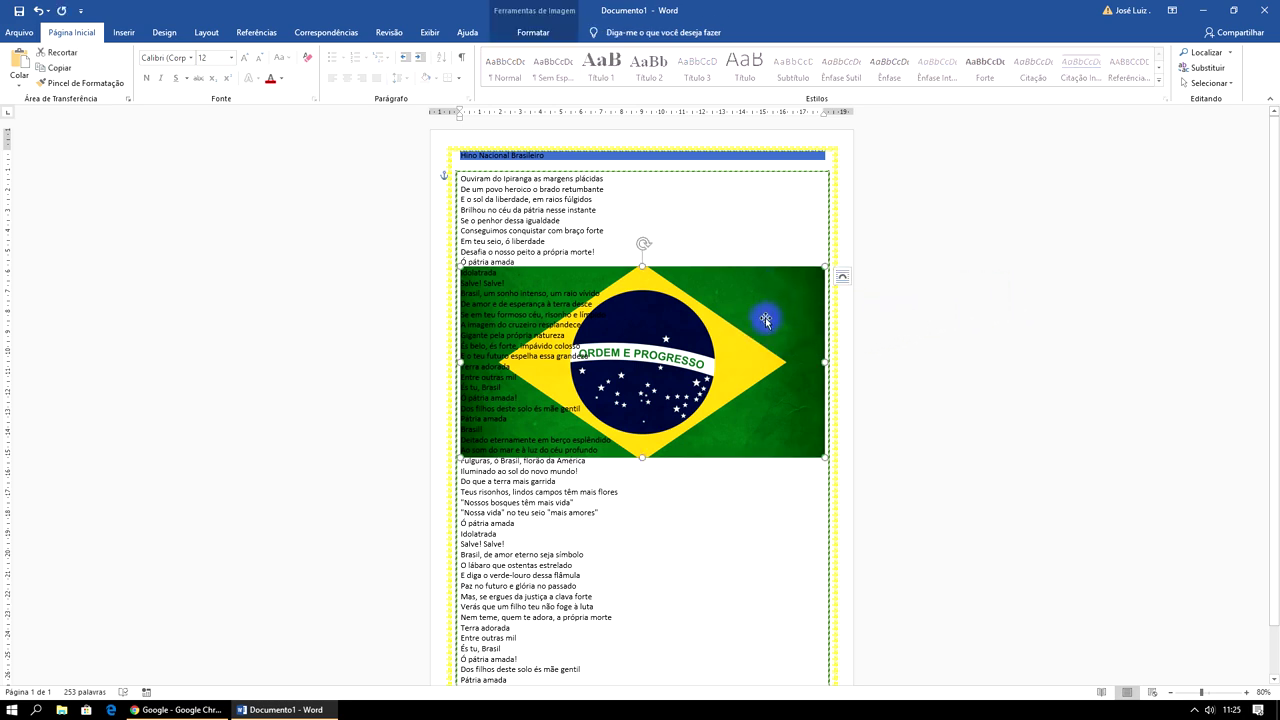
click(537, 33)
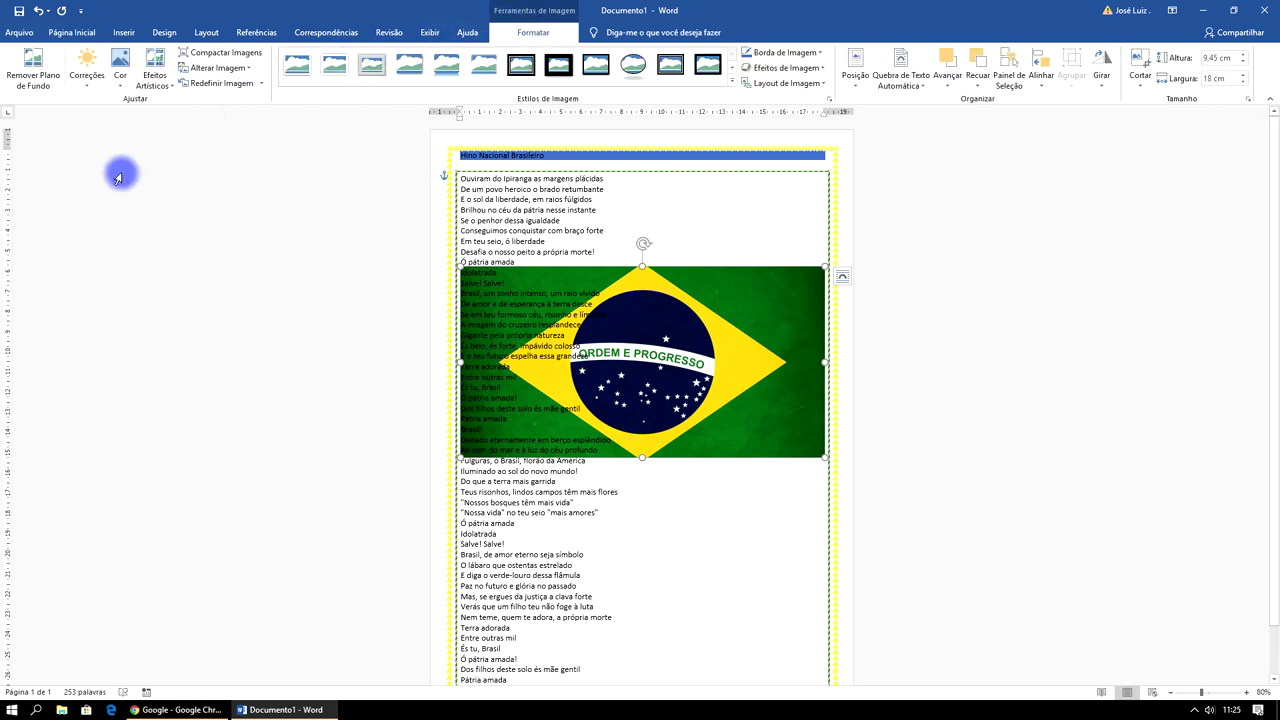
click(119, 88)
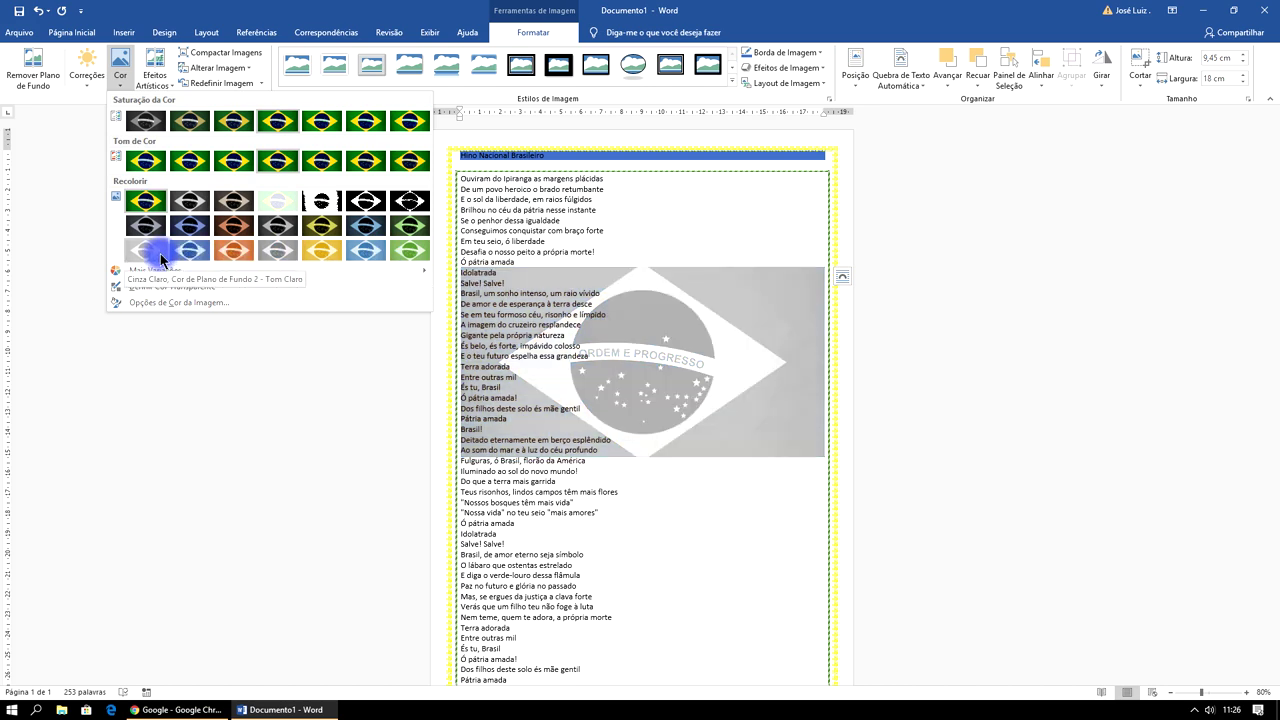
click(414, 255)
click(977, 251)
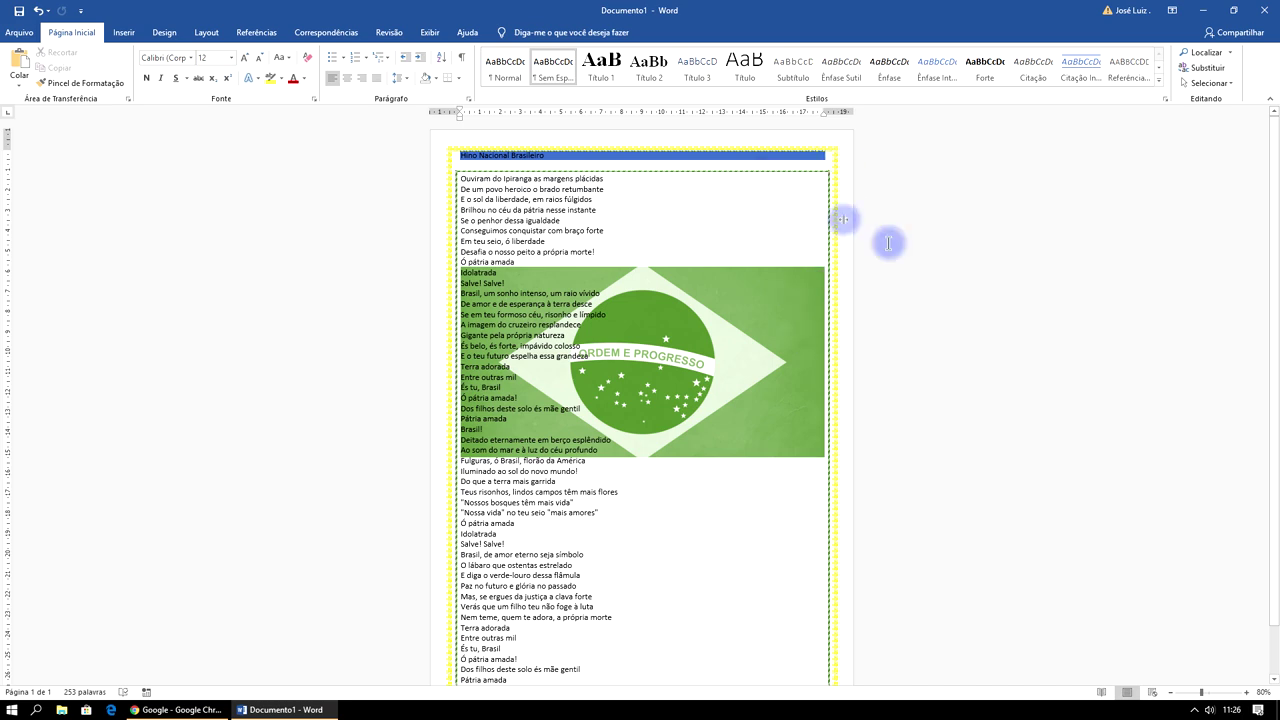
click(750, 208)
scroll(999, 272, down, 1)
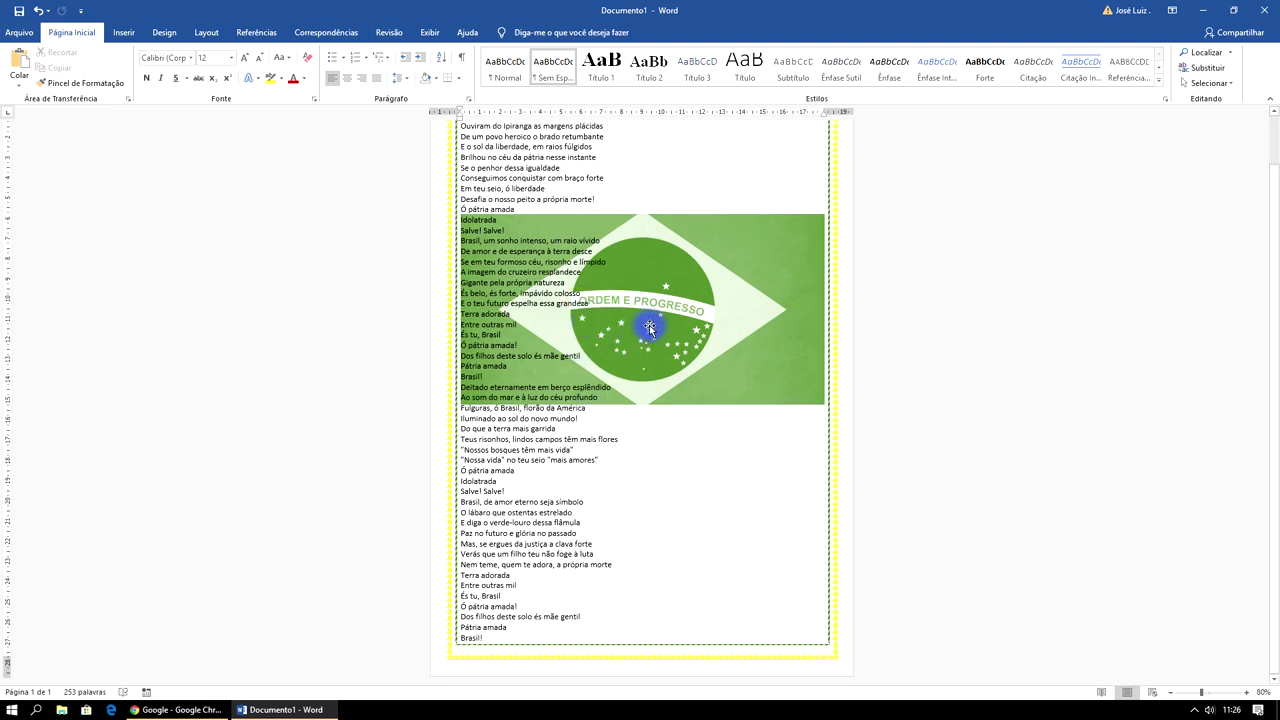
scroll(755, 478, up, 1)
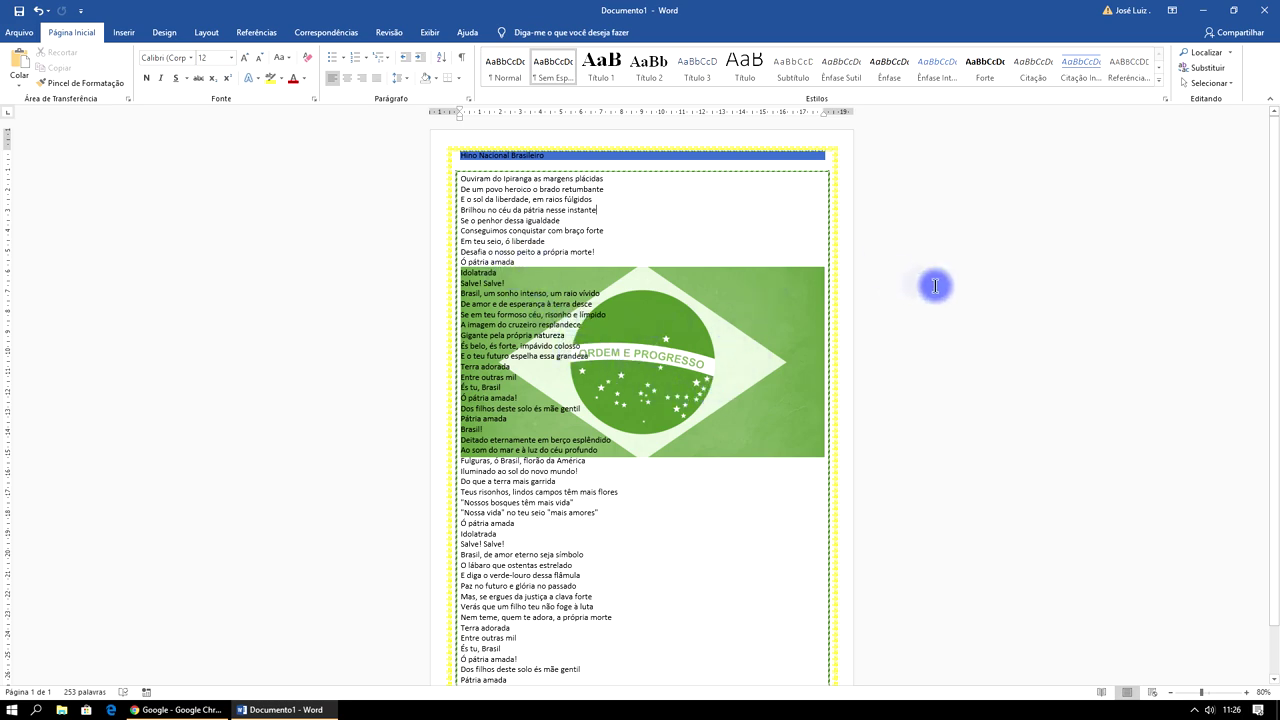
Step: Insert a second copy of the bandeira flag picture
click(120, 32)
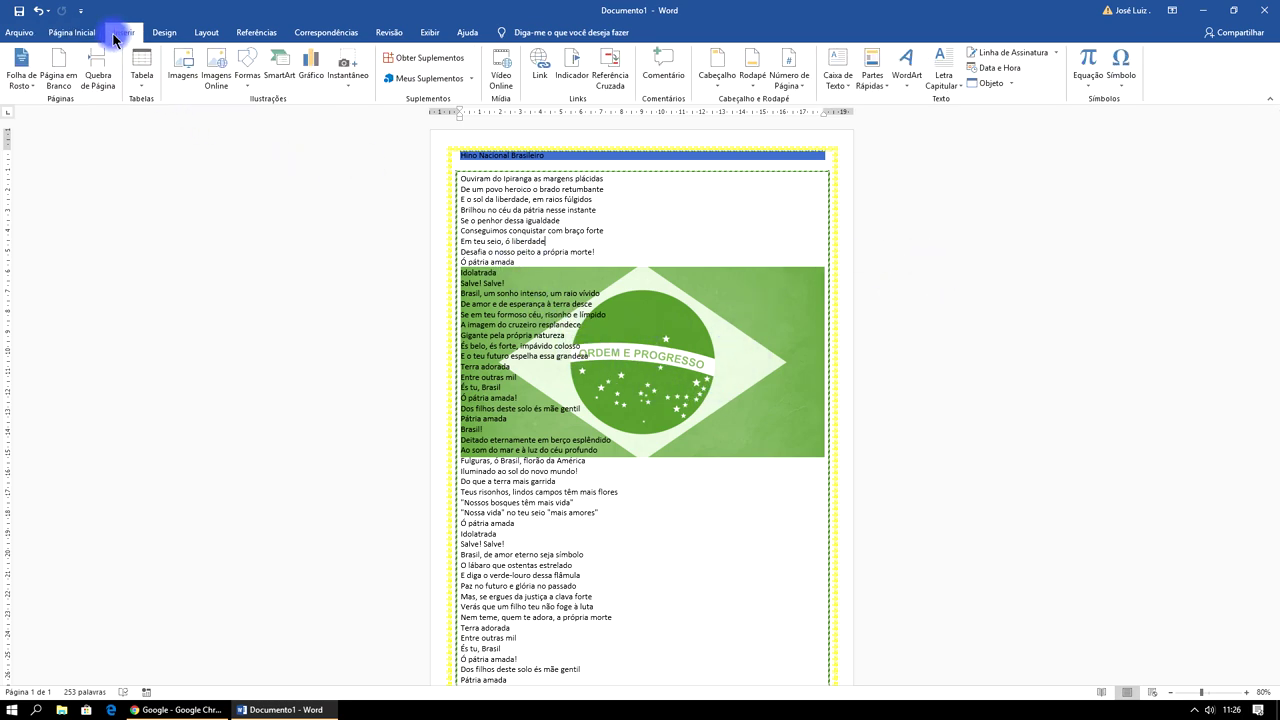
click(190, 79)
click(160, 97)
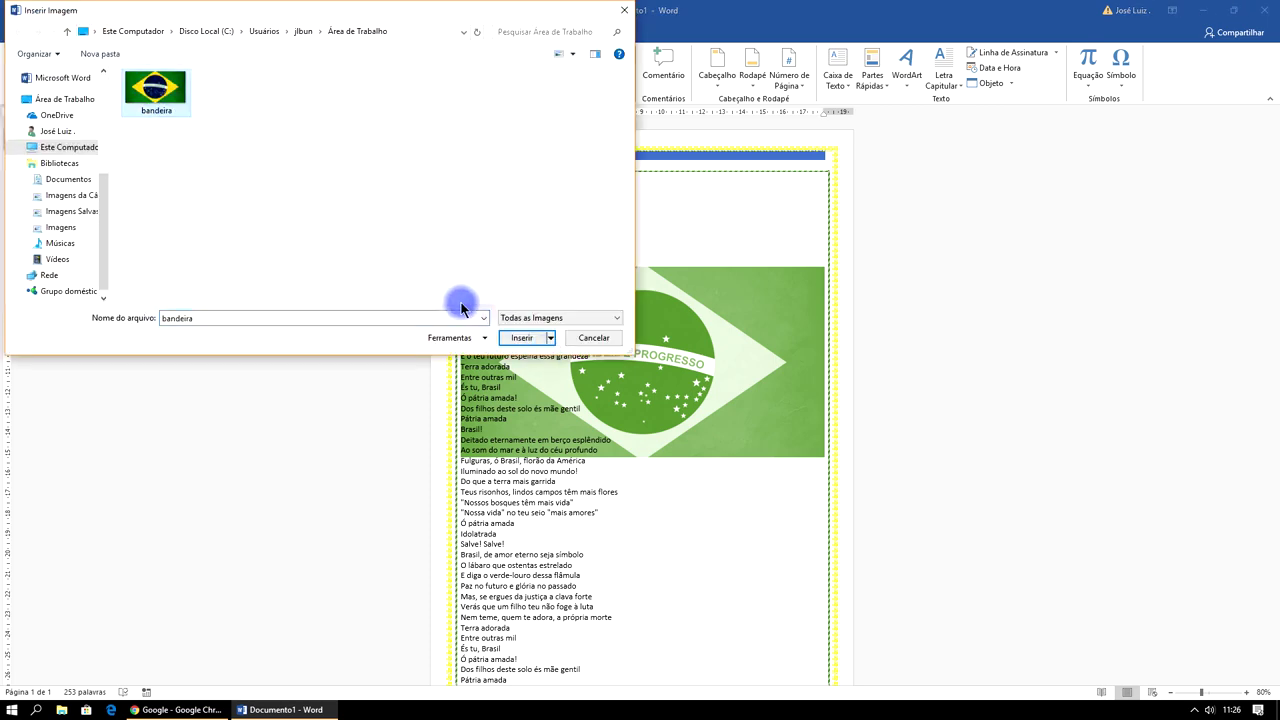
click(521, 337)
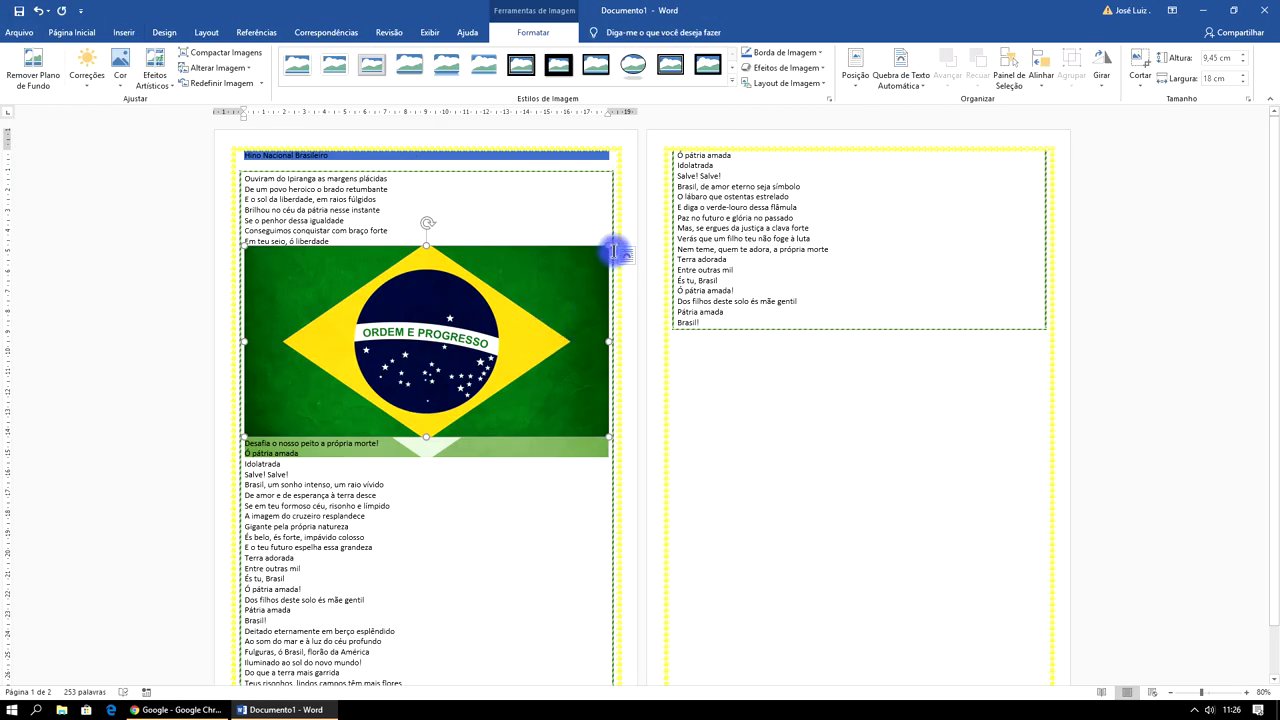
Step: Shrink the new flag, set it to Atrás do Texto, and nudge it up-right
drag(609, 244, 397, 335)
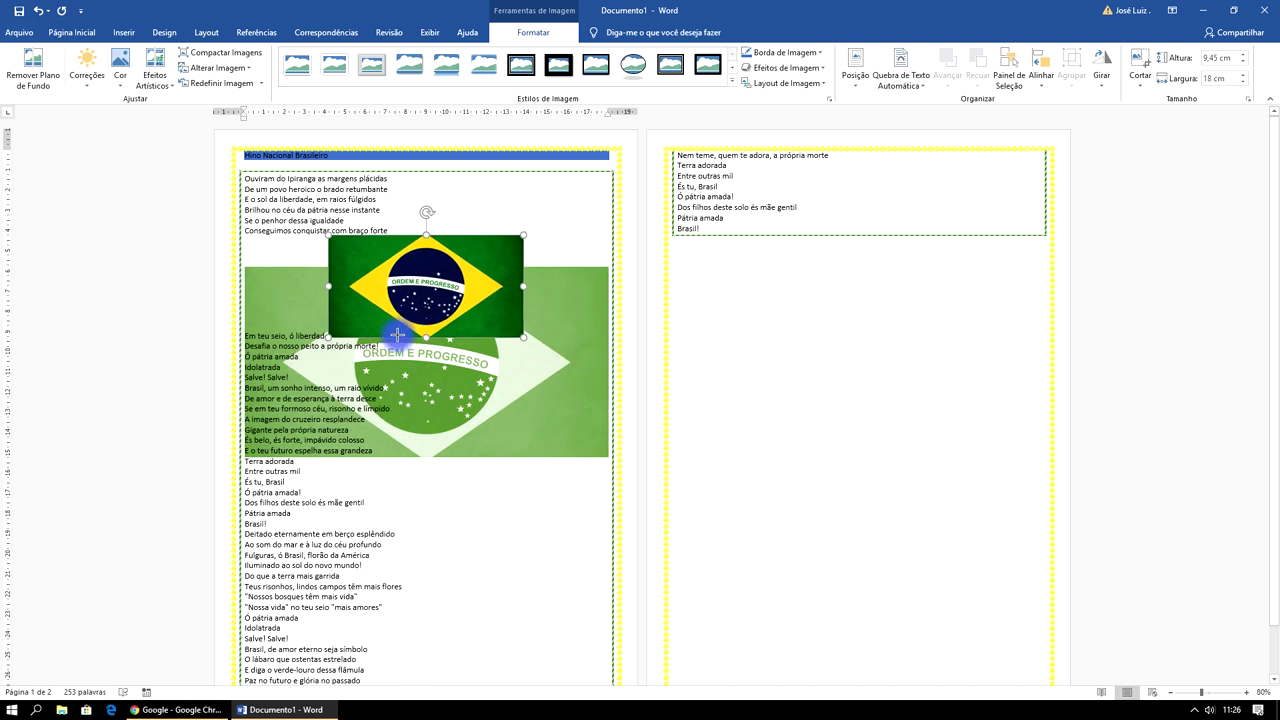
click(901, 78)
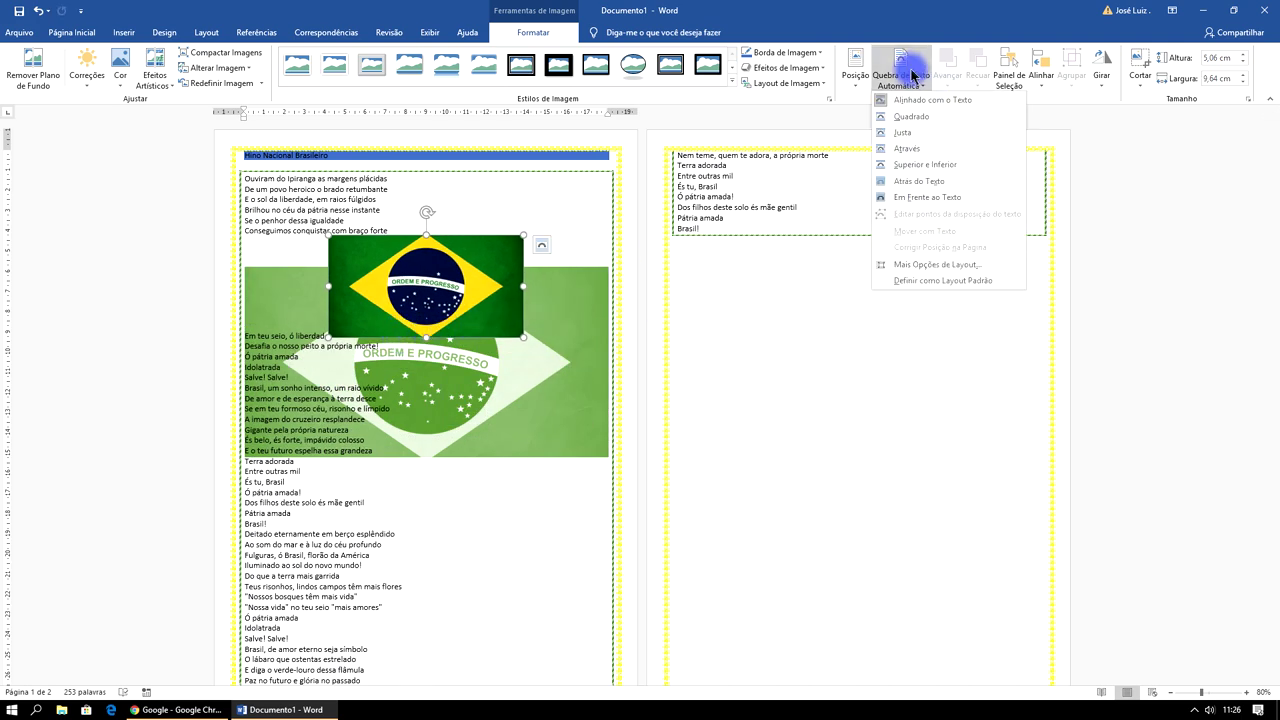
click(922, 183)
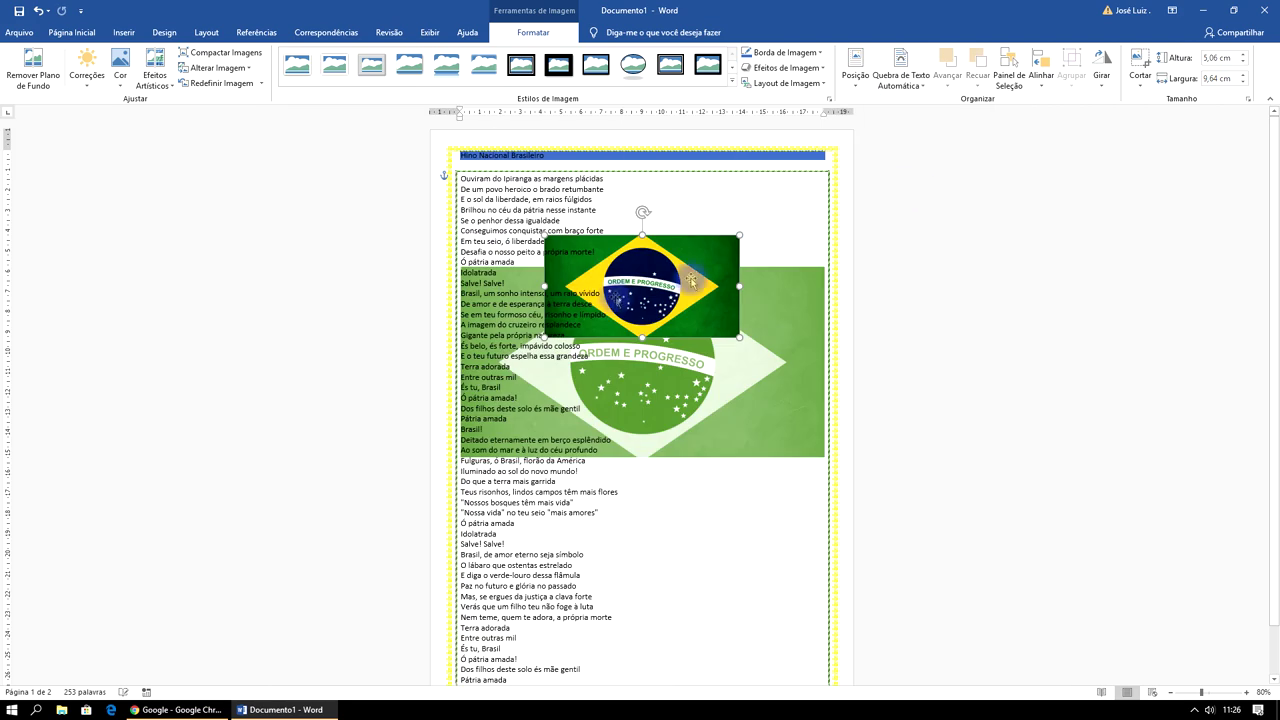
mouse_move(632, 288)
mouse_down()
mouse_move(783, 203)
mouse_move(680, 256)
mouse_up()
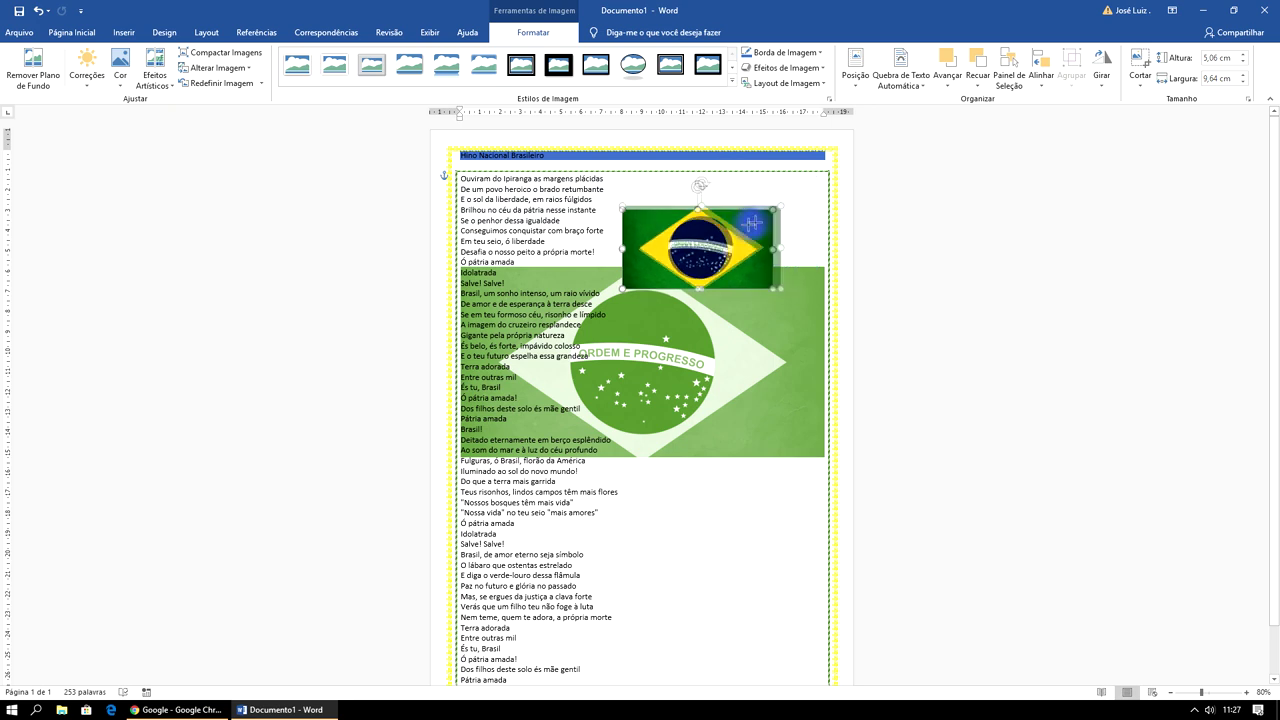
Step: Move the small flag to the top right and Ctrl-drag two copies, one level, one tilted
mouse_move(667, 271)
mouse_down()
mouse_move(738, 215)
mouse_move(739, 228)
mouse_move(784, 224)
mouse_up()
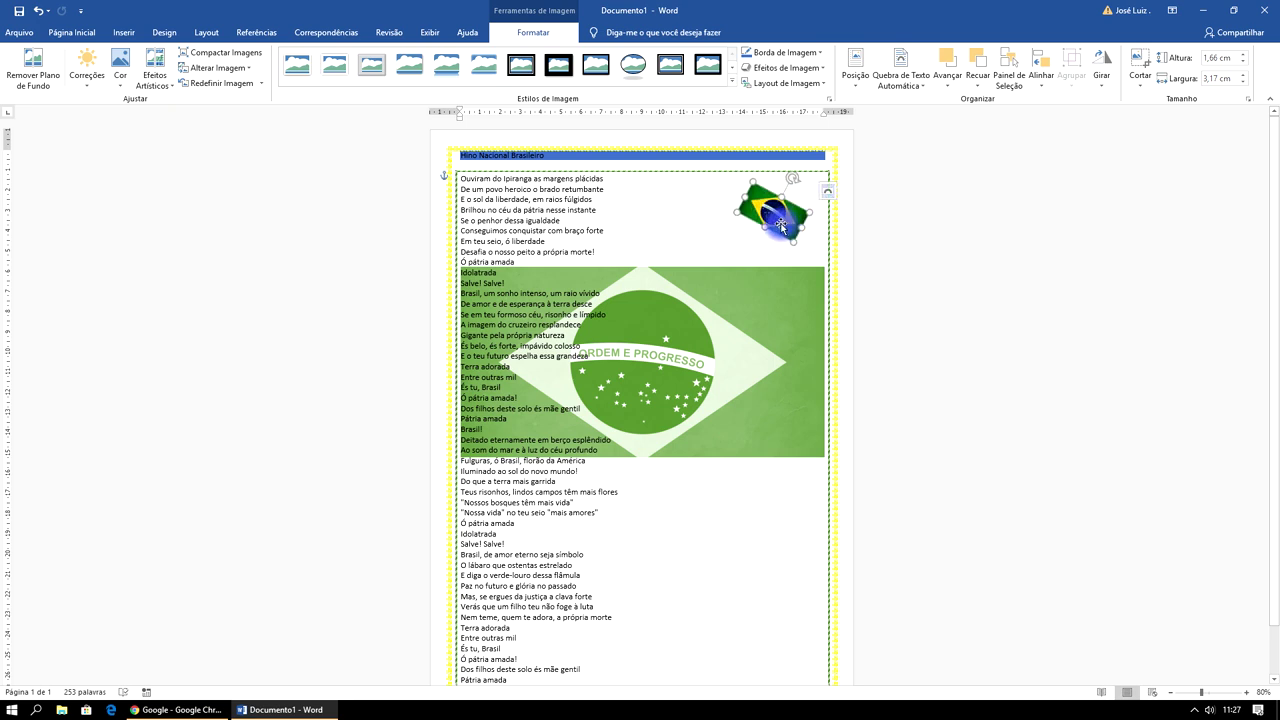
ctrl+drag(781, 226, 680, 236)
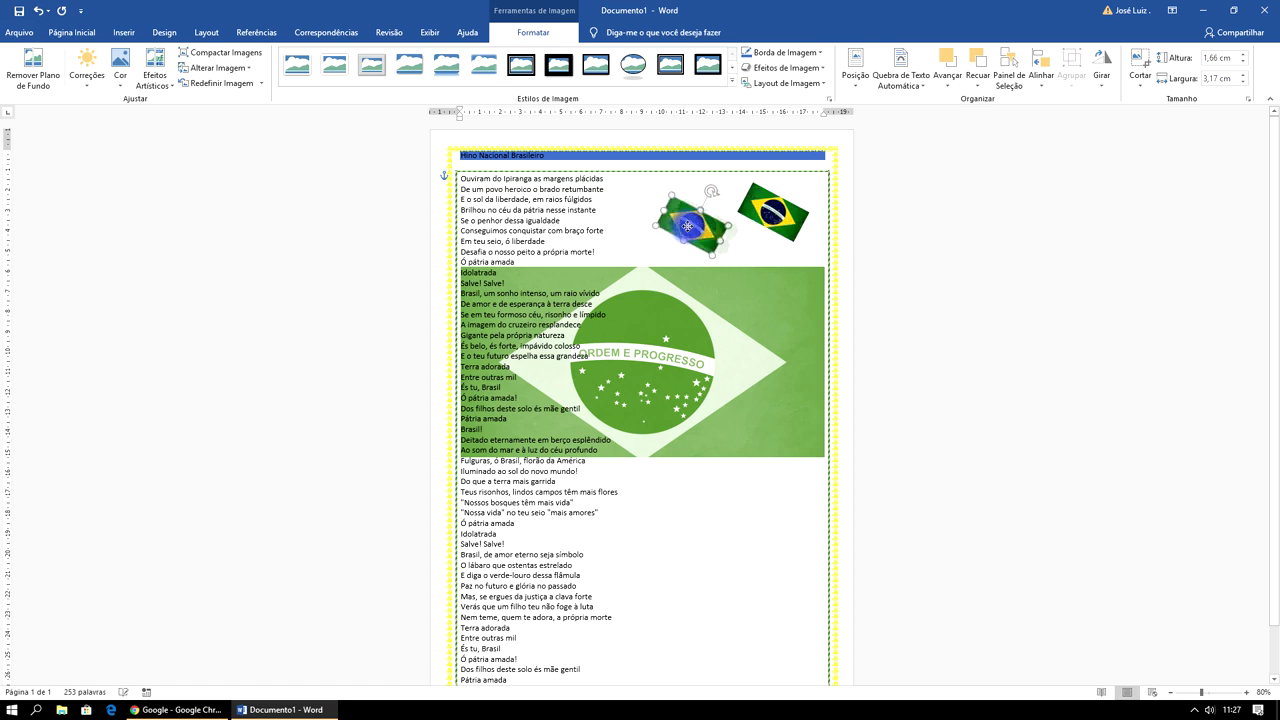
mouse_move(694, 187)
mouse_down()
mouse_move(669, 189)
mouse_move(687, 218)
mouse_move(688, 513)
mouse_move(678, 478)
mouse_up()
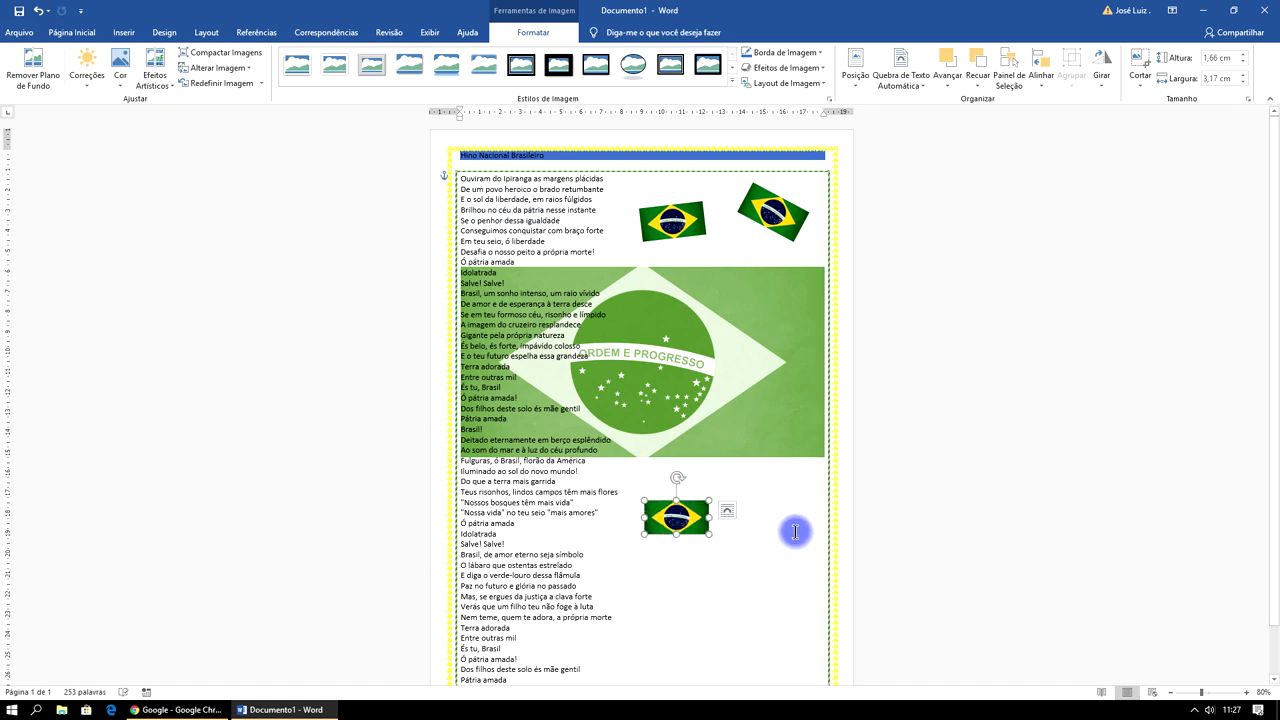
ctrl+drag(701, 528, 771, 613)
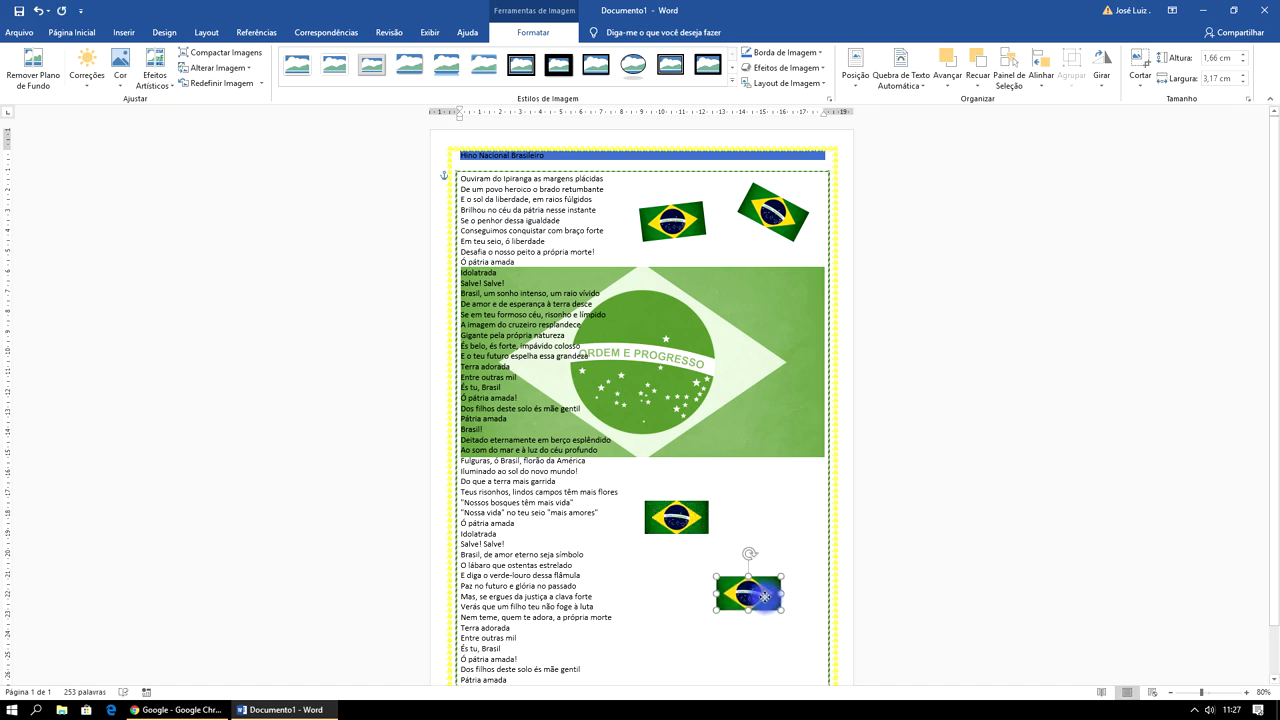
drag(755, 557, 772, 567)
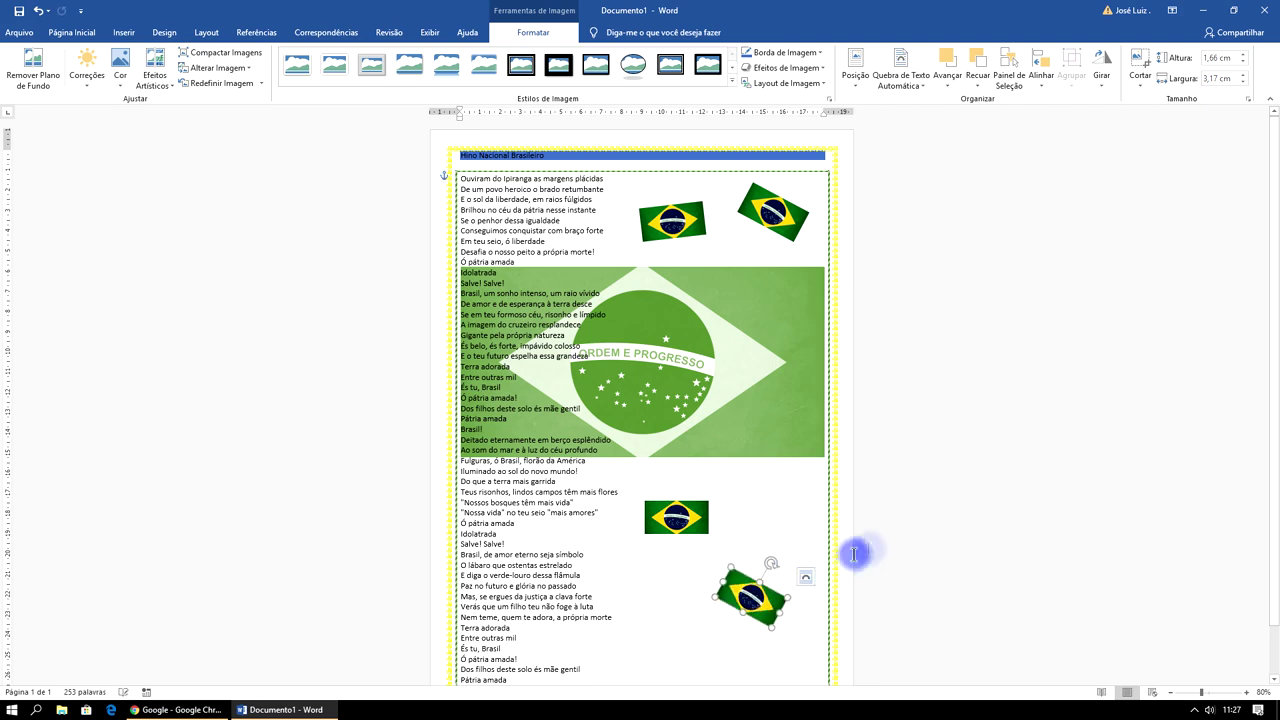
Step: Add more tilted flag copies near the bottom and right side of the lyrics
scroll(768, 508, down, 1)
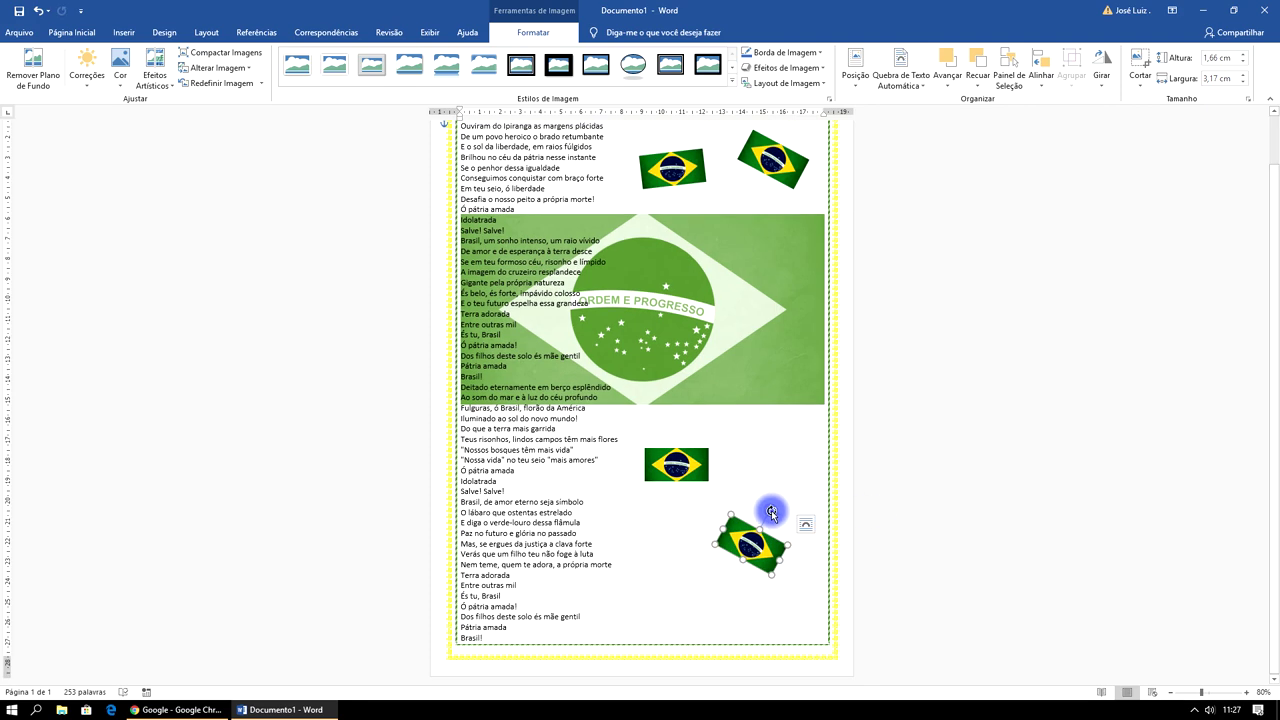
ctrl+drag(750, 543, 650, 608)
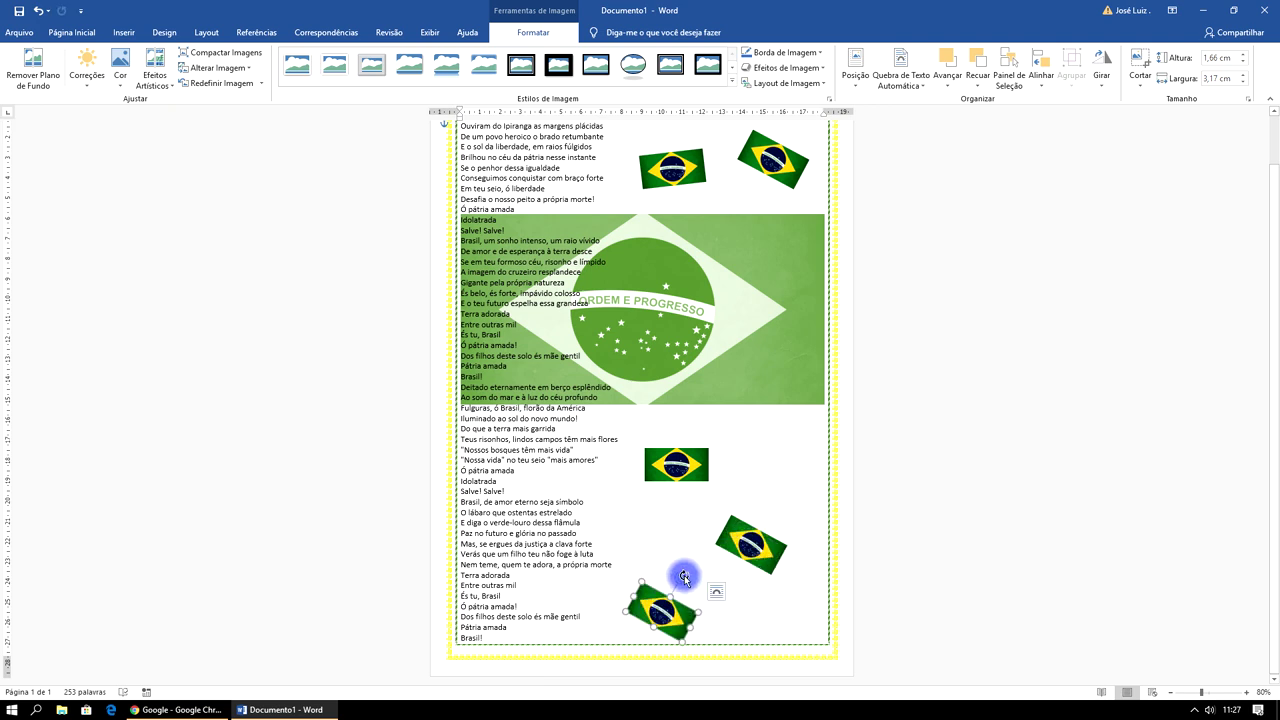
mouse_move(684, 577)
mouse_down()
mouse_move(662, 606)
mouse_move(659, 592)
mouse_up()
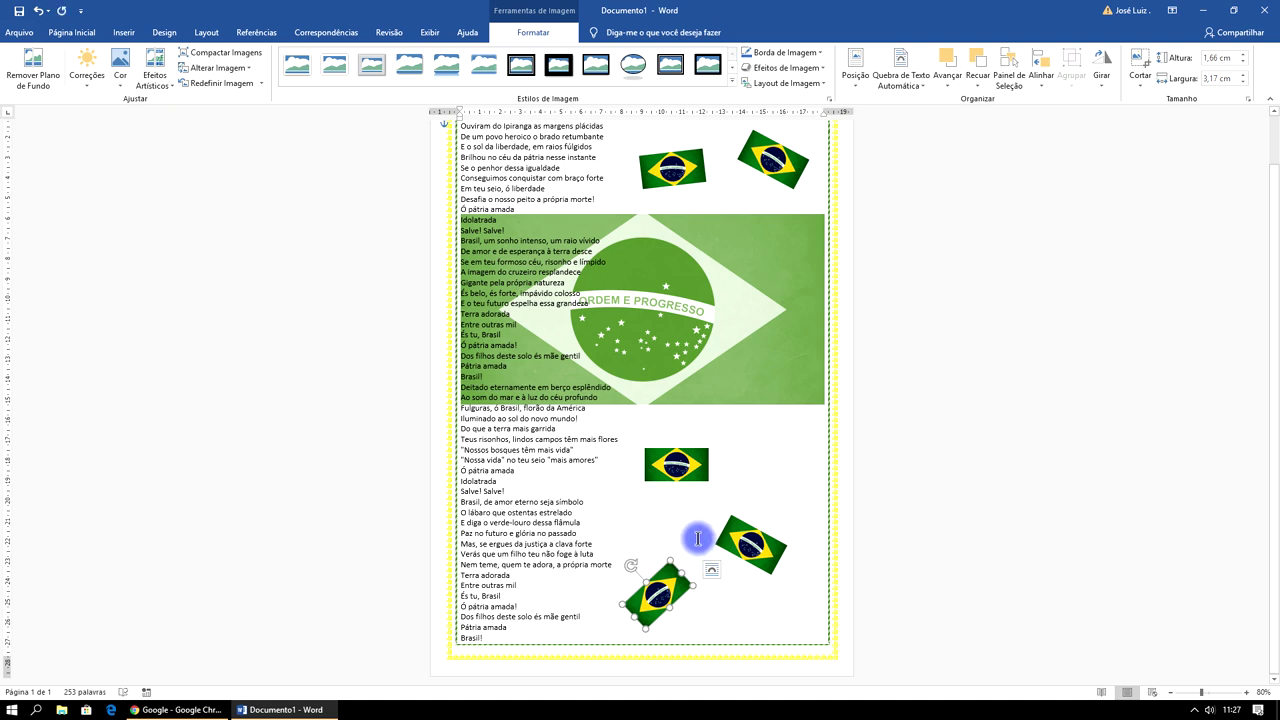
mouse_move(662, 590)
ctrl+mouse_down()
mouse_move(777, 600)
mouse_move(789, 452)
mouse_move(752, 426)
mouse_move(782, 437)
ctrl+mouse_up()
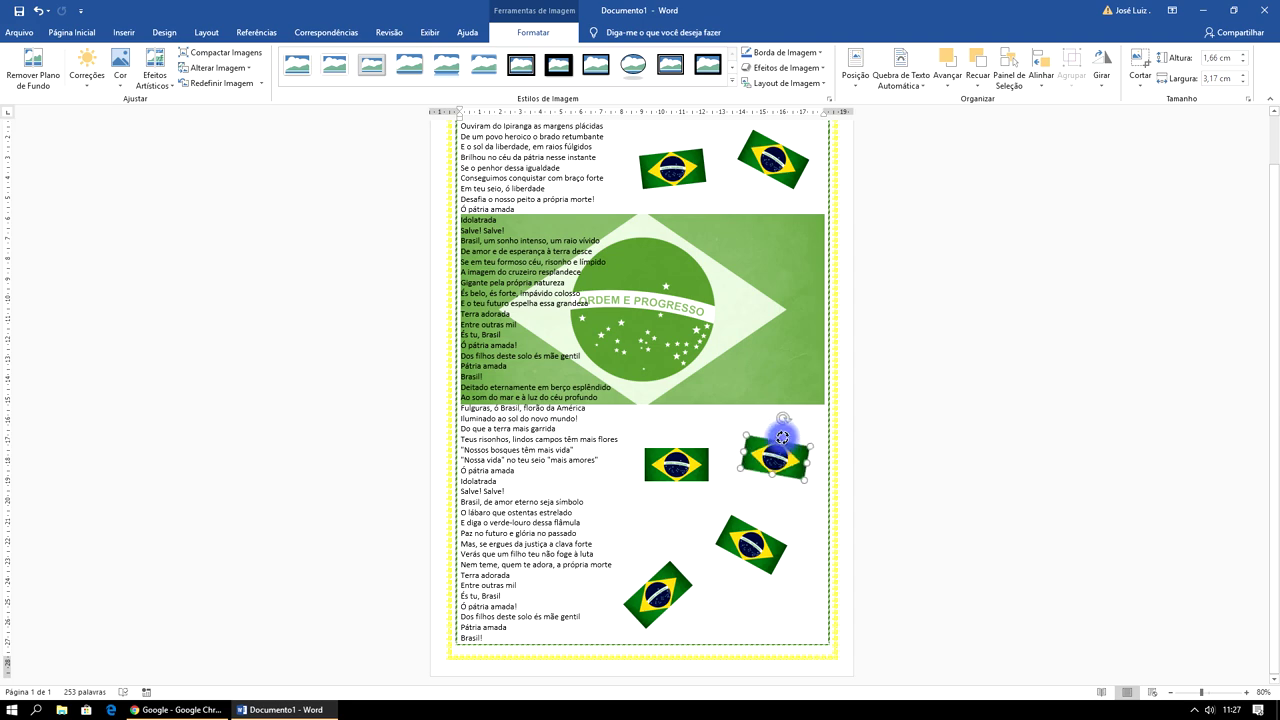
scroll(957, 289, up, 1)
click(997, 293)
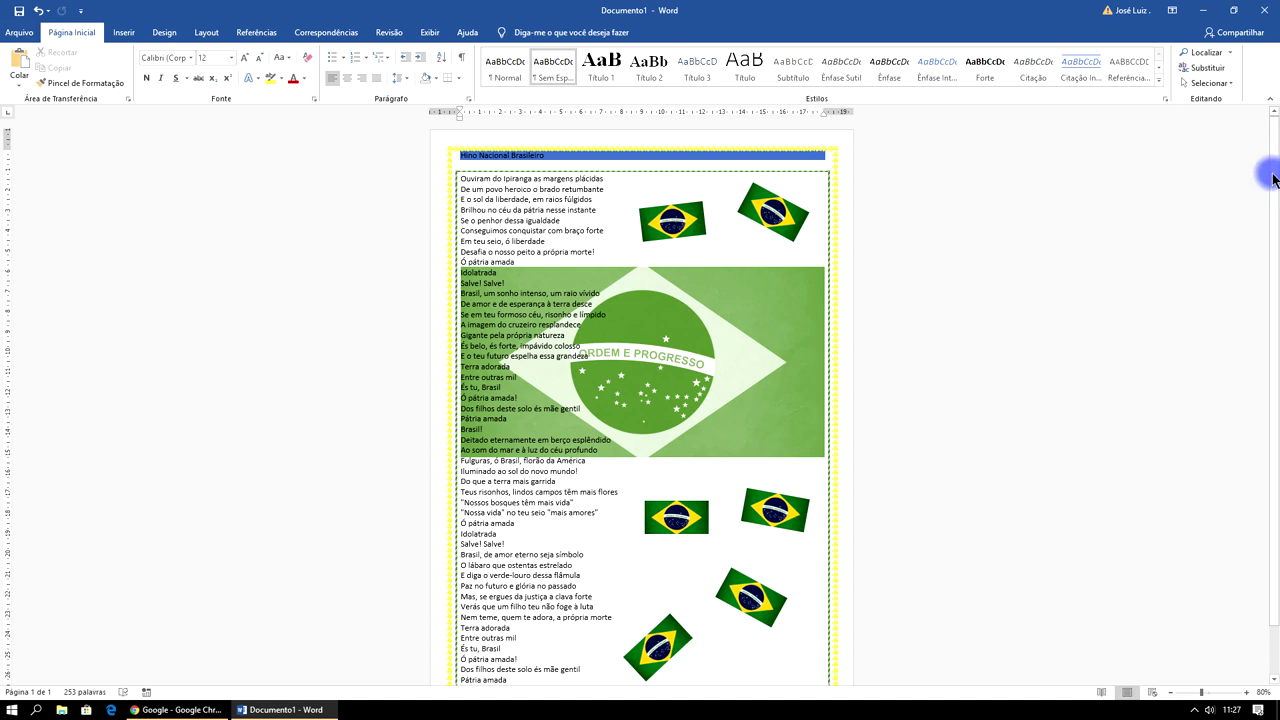
drag(1276, 170, 1271, 128)
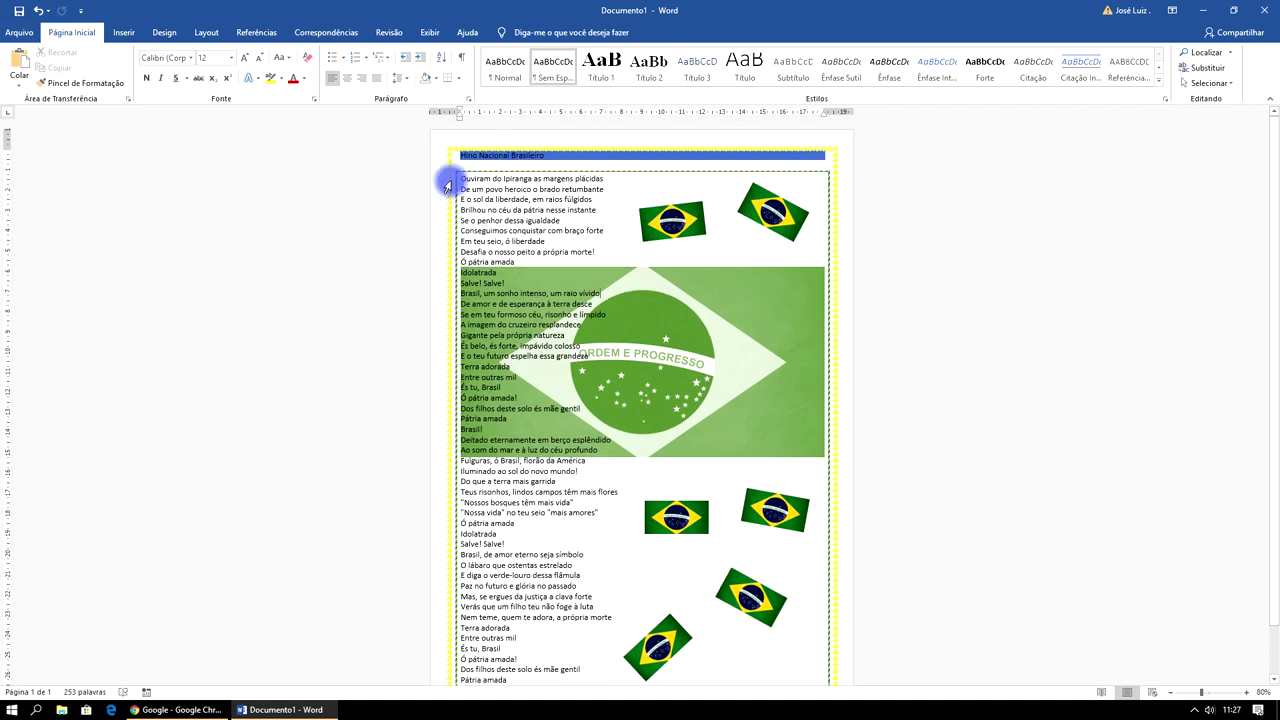
Step: Colour all the anthem lyrics blue from the Cor da Fonte palette
mouse_move(459, 178)
mouse_down()
mouse_move(614, 581)
mouse_move(485, 638)
mouse_up()
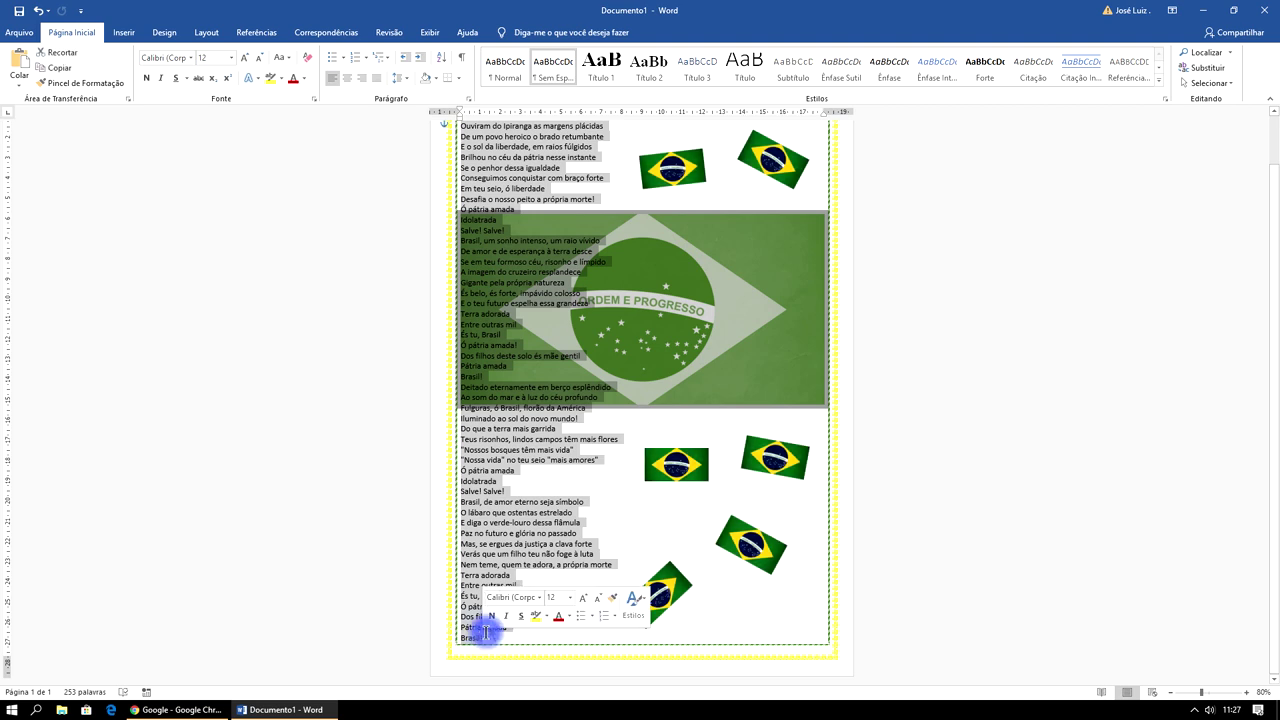
click(304, 80)
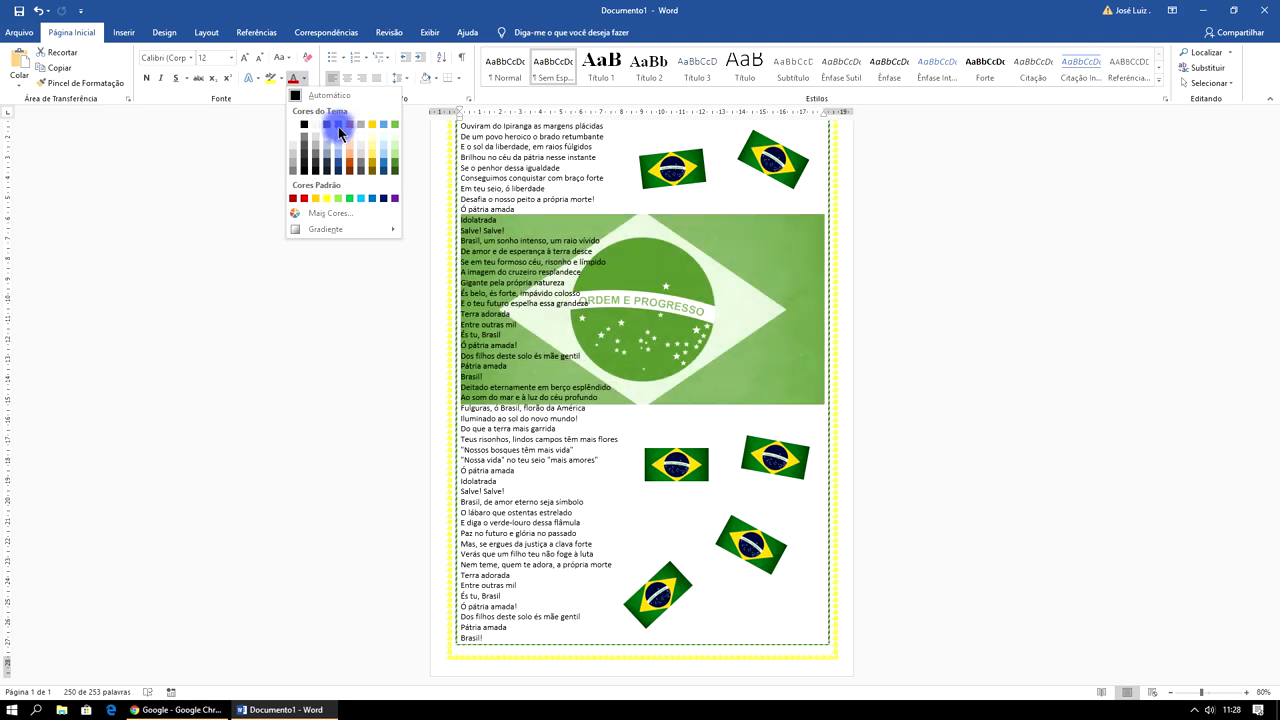
click(338, 167)
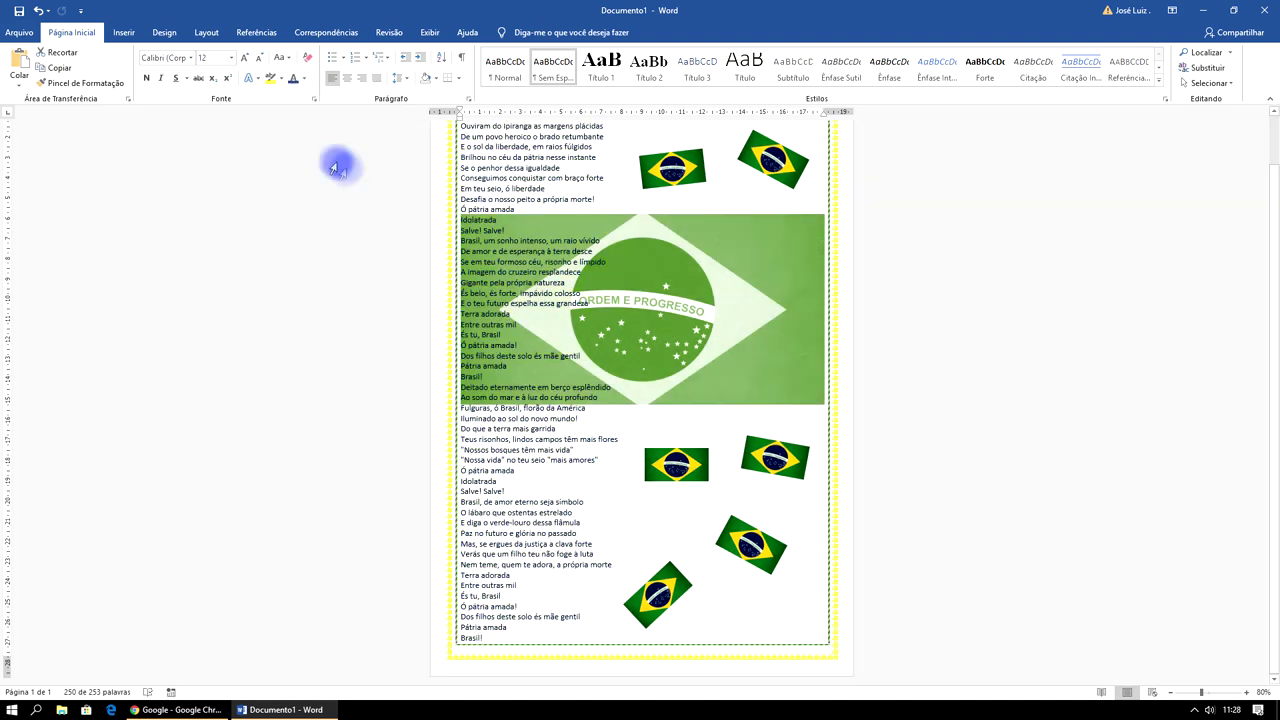
scroll(943, 277, up, 1)
click(995, 262)
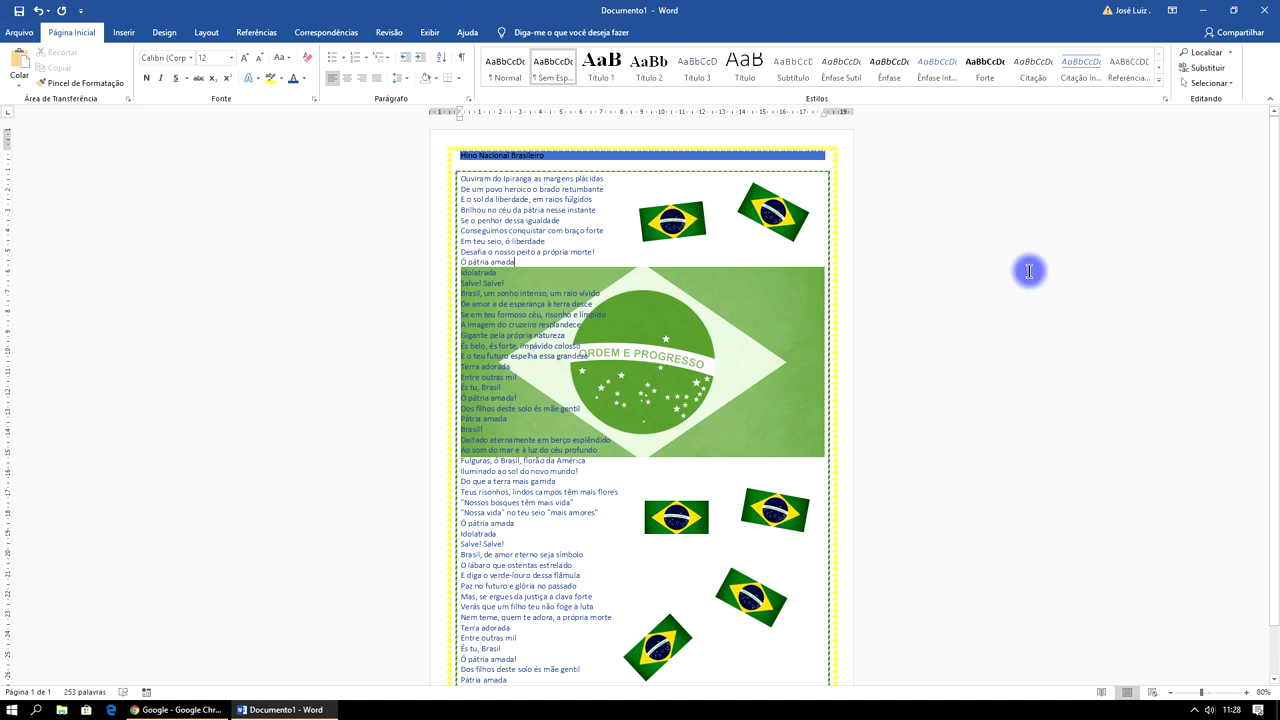
click(168, 35)
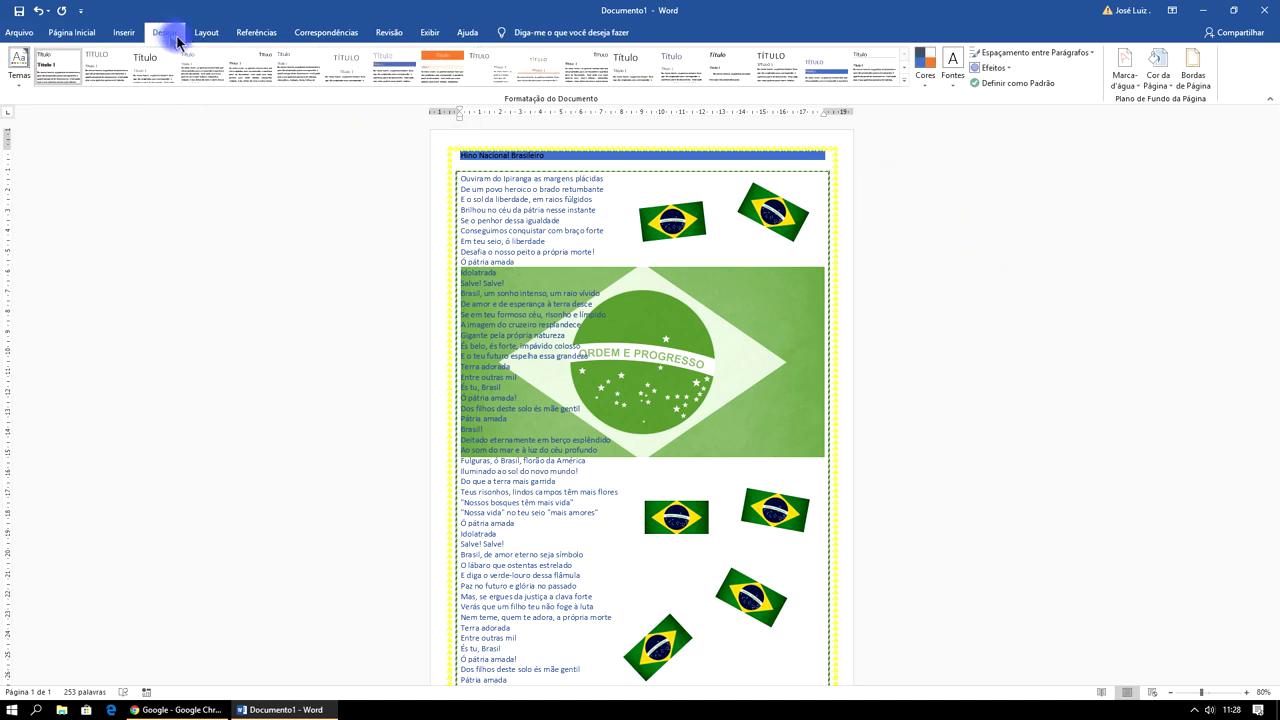
Step: Set the Cor da Página to black
click(1160, 80)
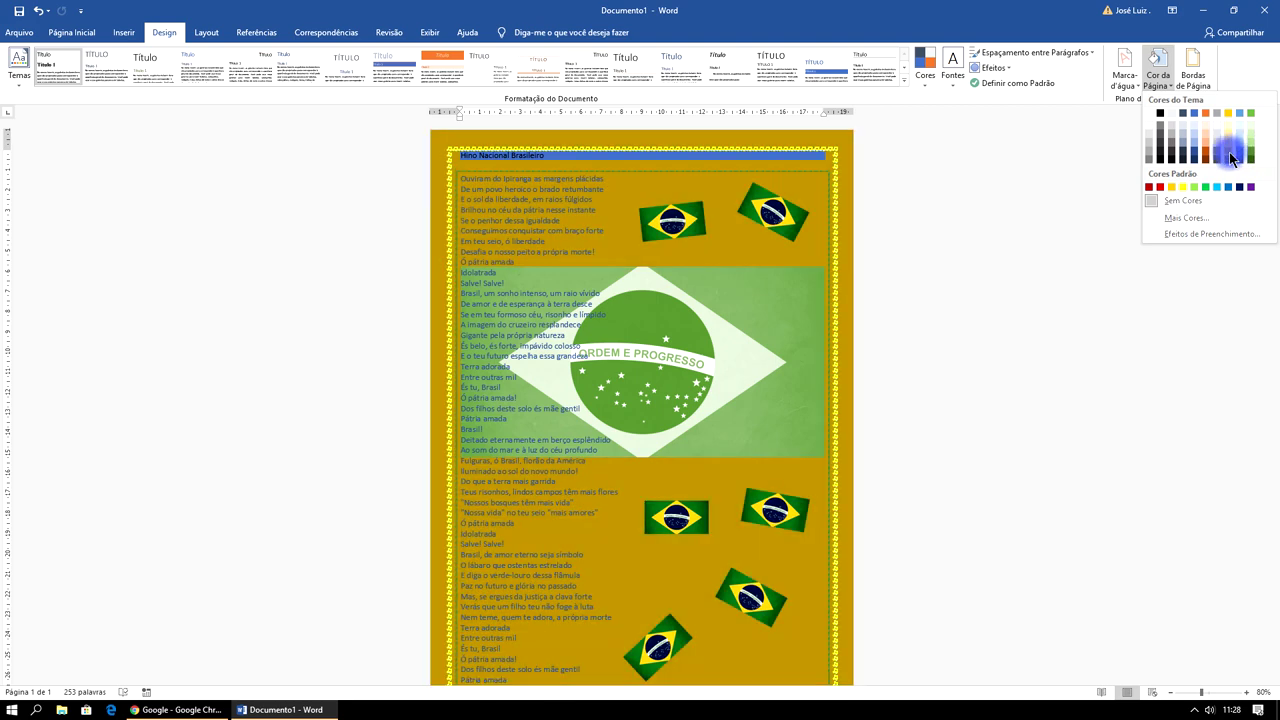
click(1162, 167)
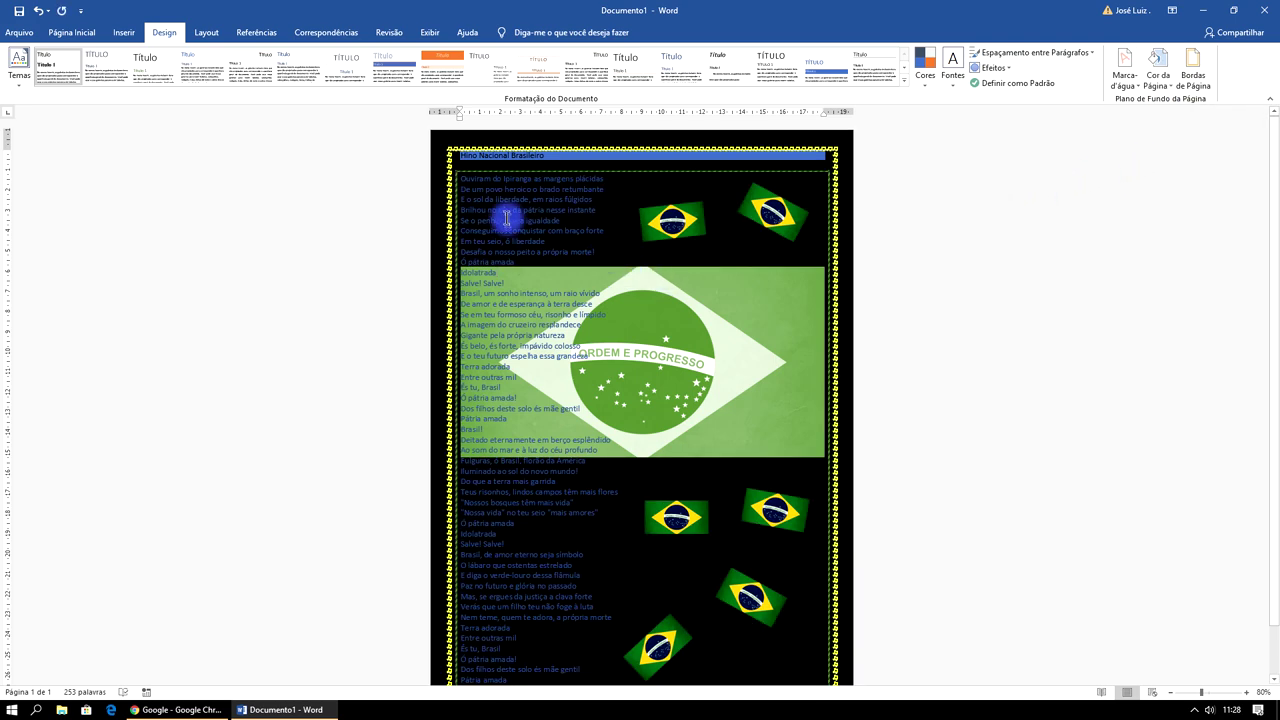
mouse_move(459, 178)
mouse_down()
mouse_move(574, 318)
mouse_move(564, 484)
mouse_up()
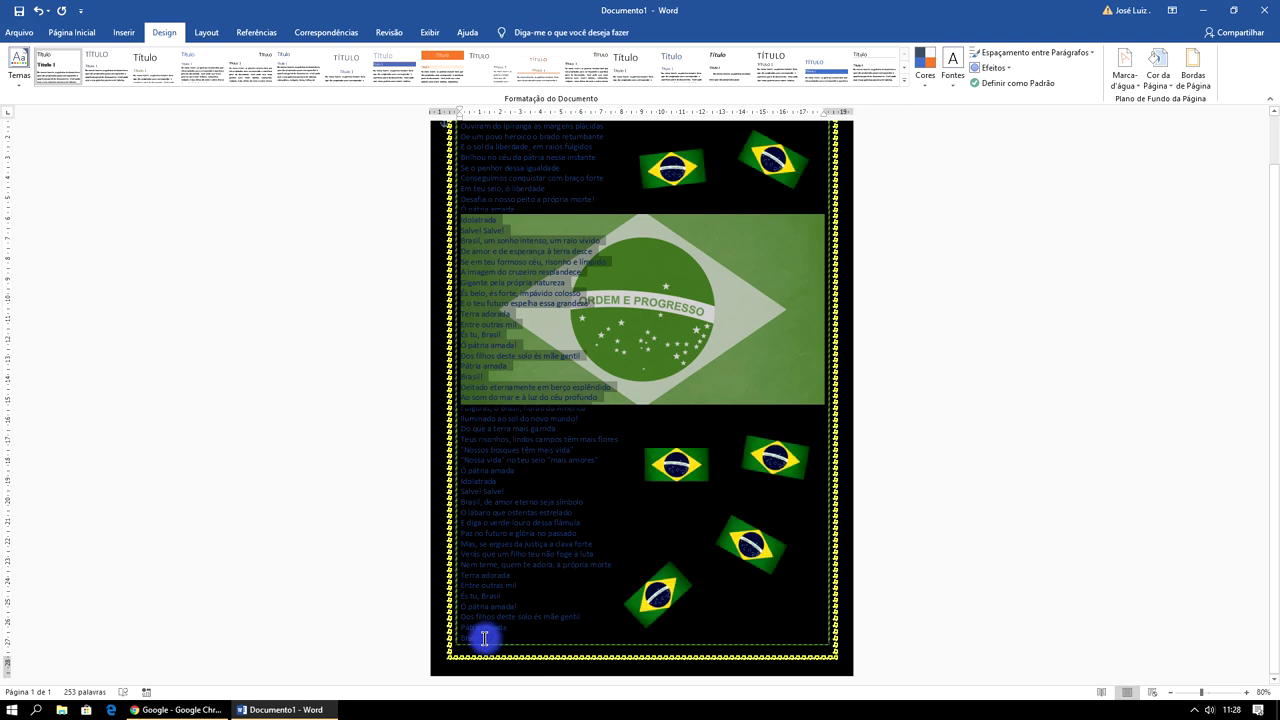
Step: Change the selected lyrics' font colour to white on Página Inicial
click(77, 35)
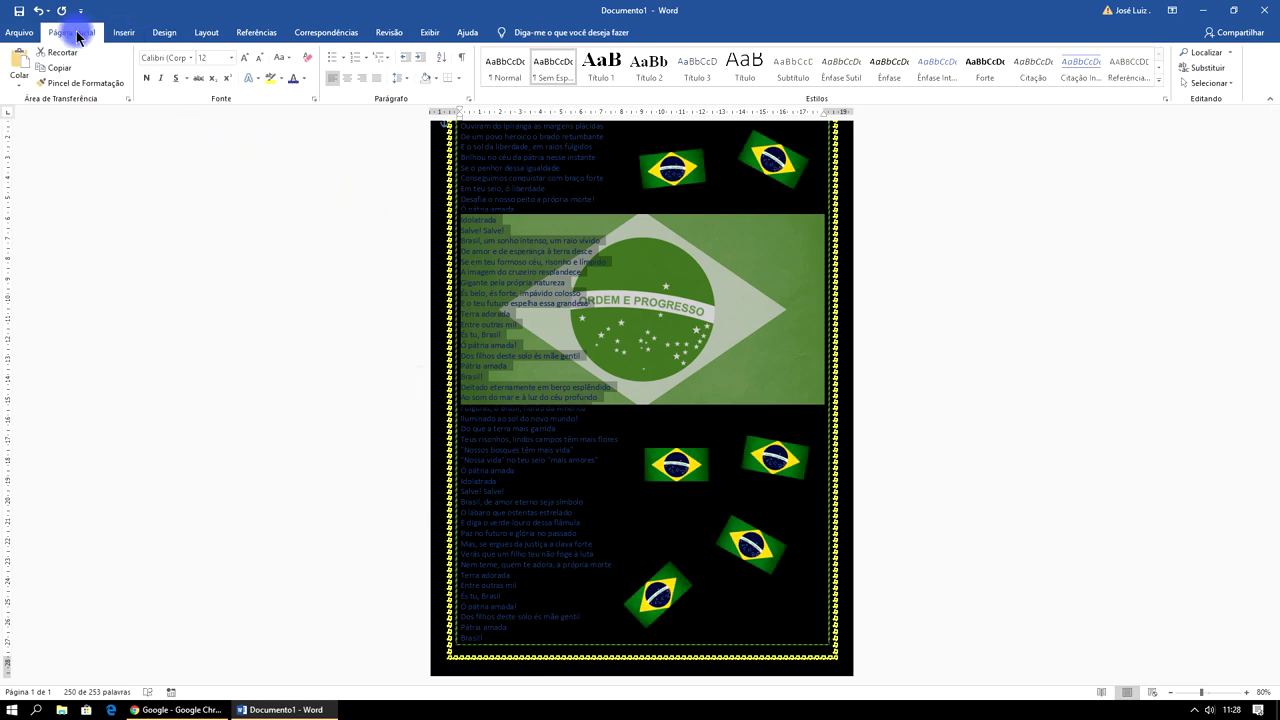
click(303, 78)
click(292, 127)
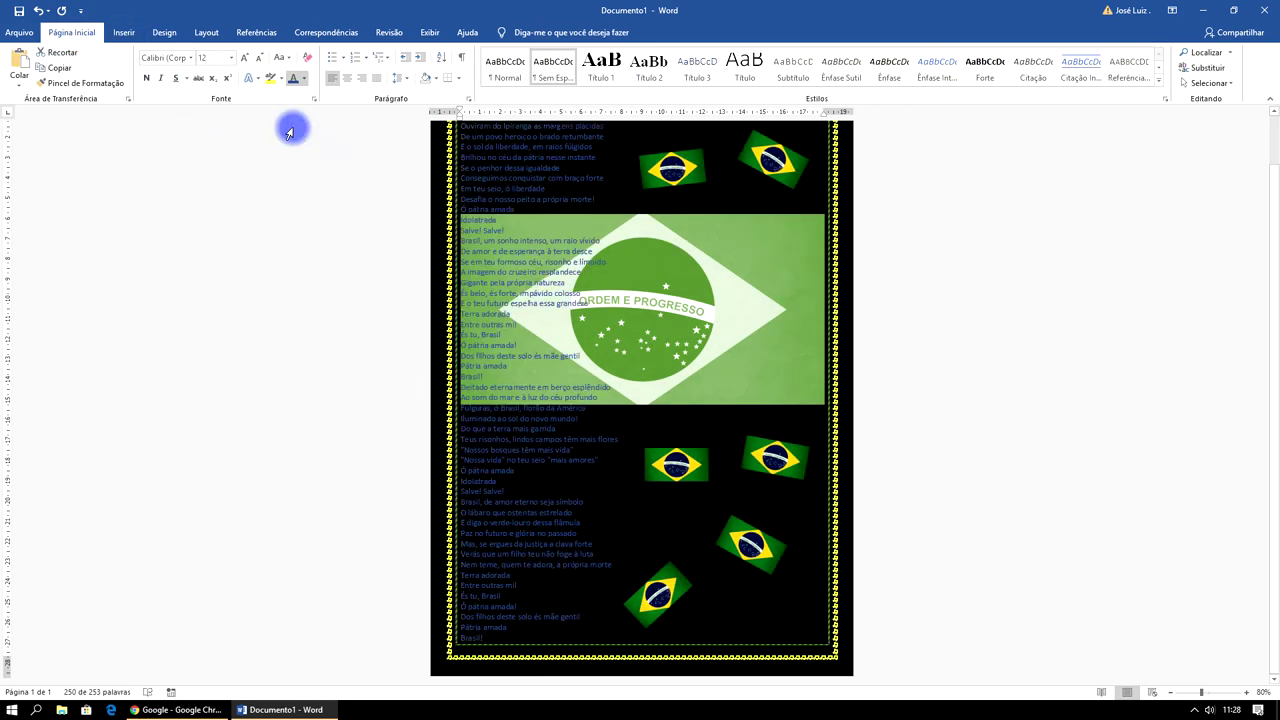
click(1029, 300)
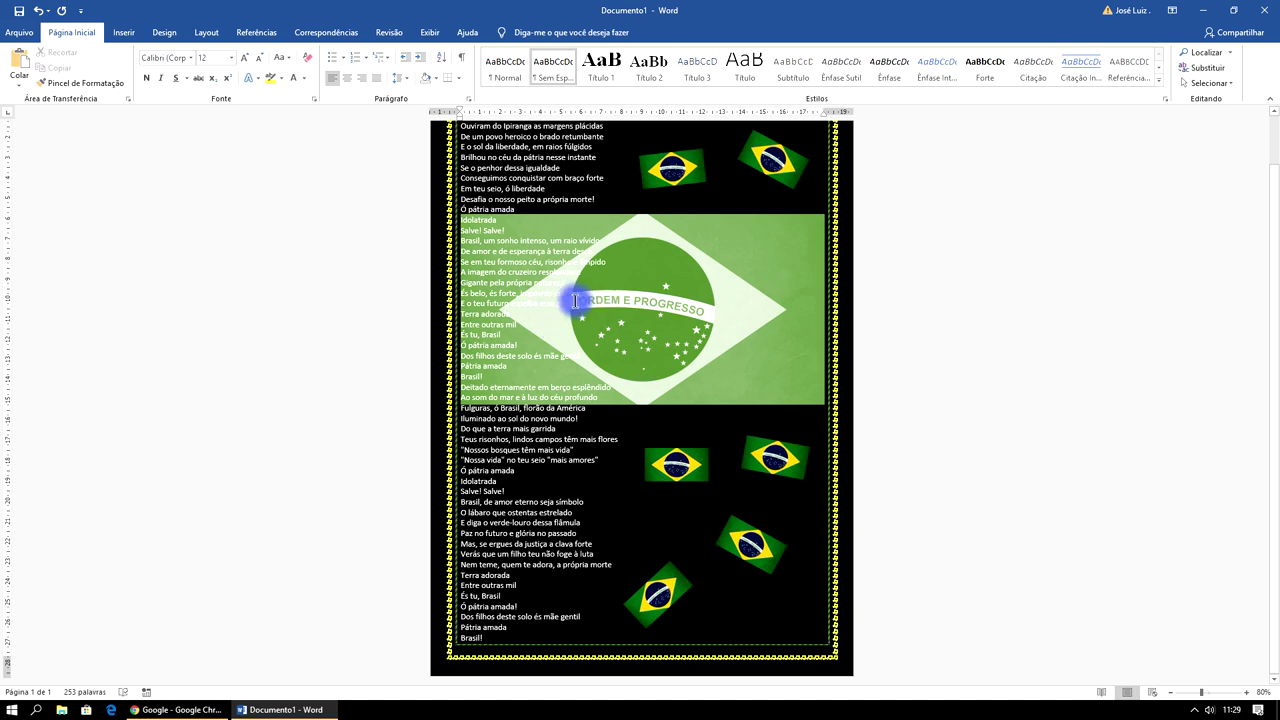
click(665, 290)
click(982, 286)
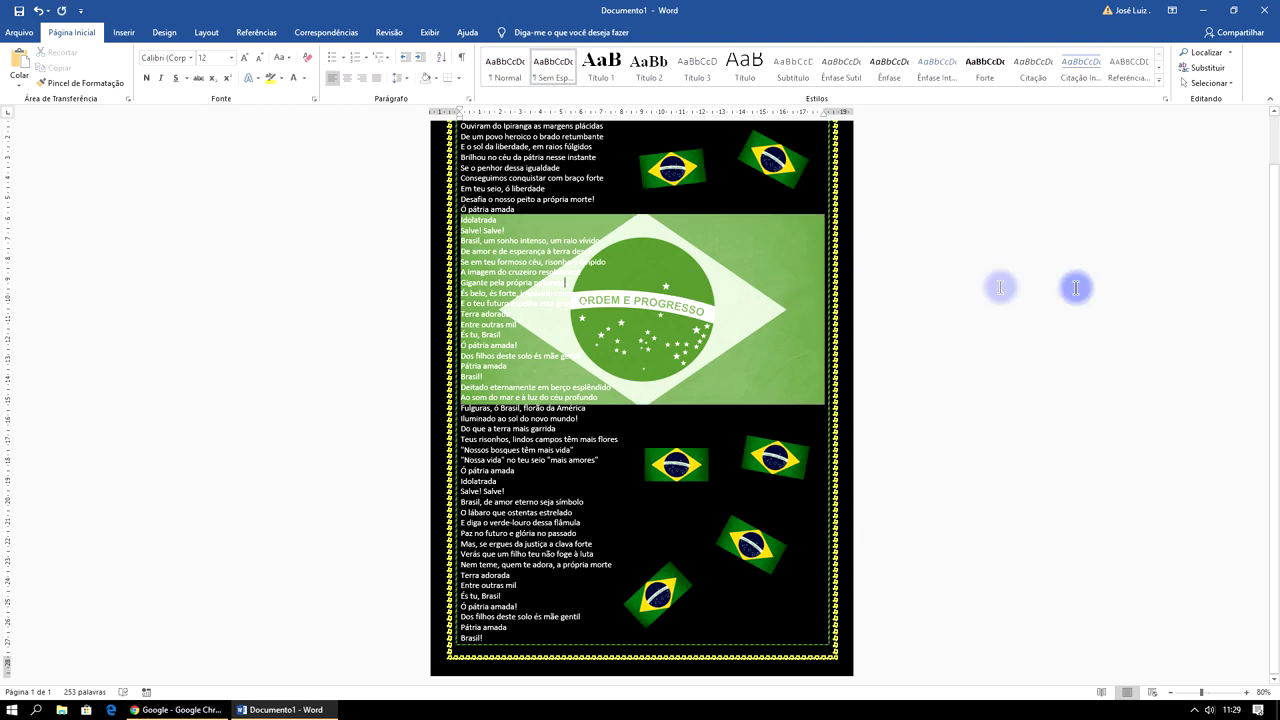
Step: Recolour the large background flag with the light blue Accent 1 Recolor swatch
scroll(906, 266, up, 2)
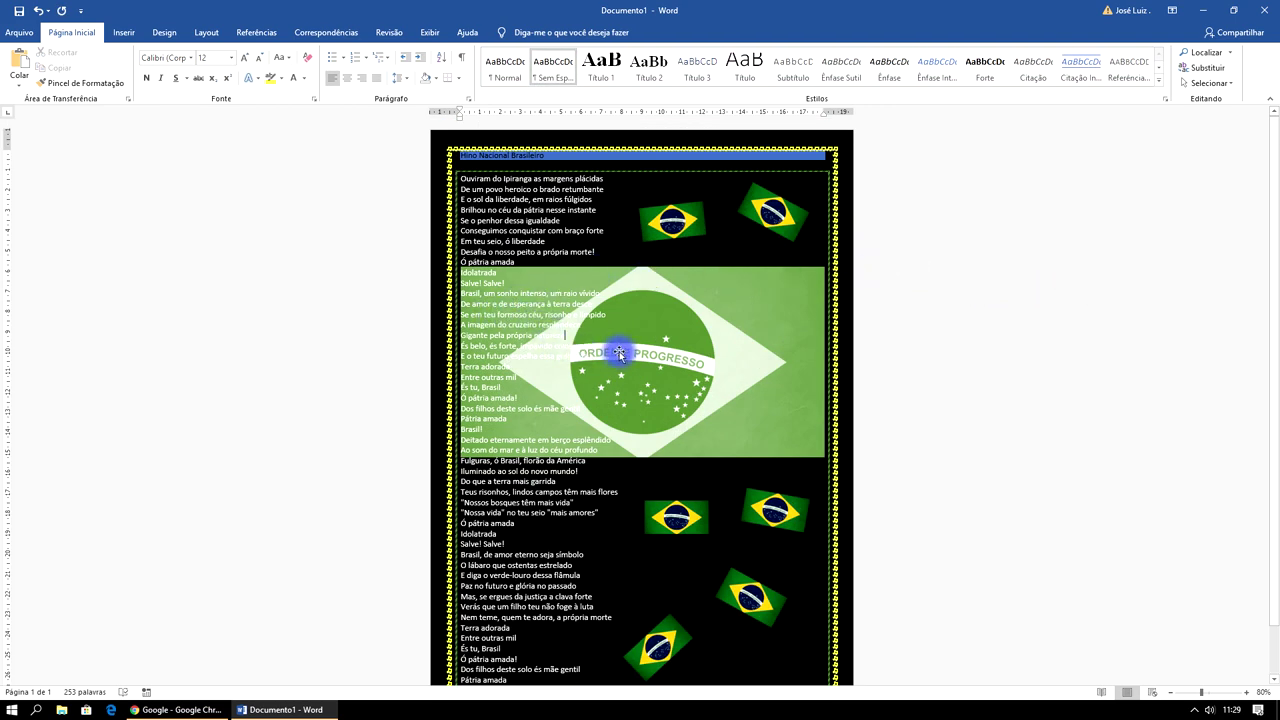
scroll(614, 349, down, 2)
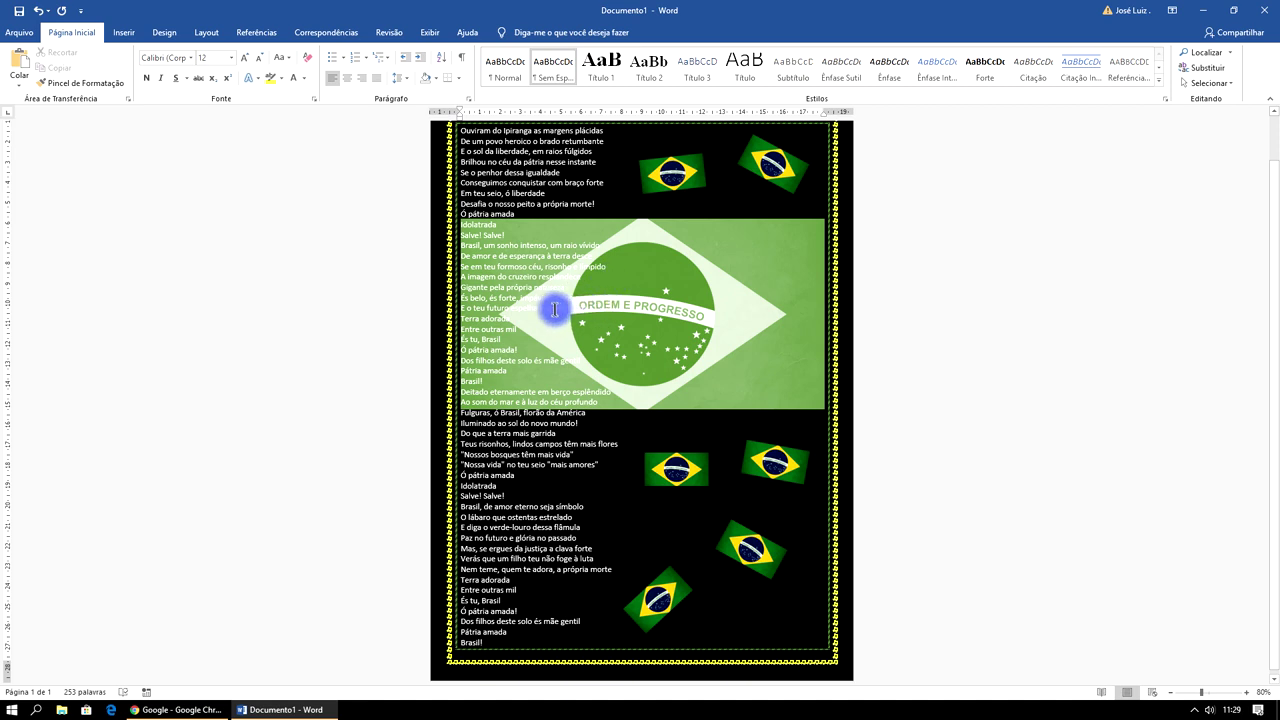
drag(555, 308, 612, 311)
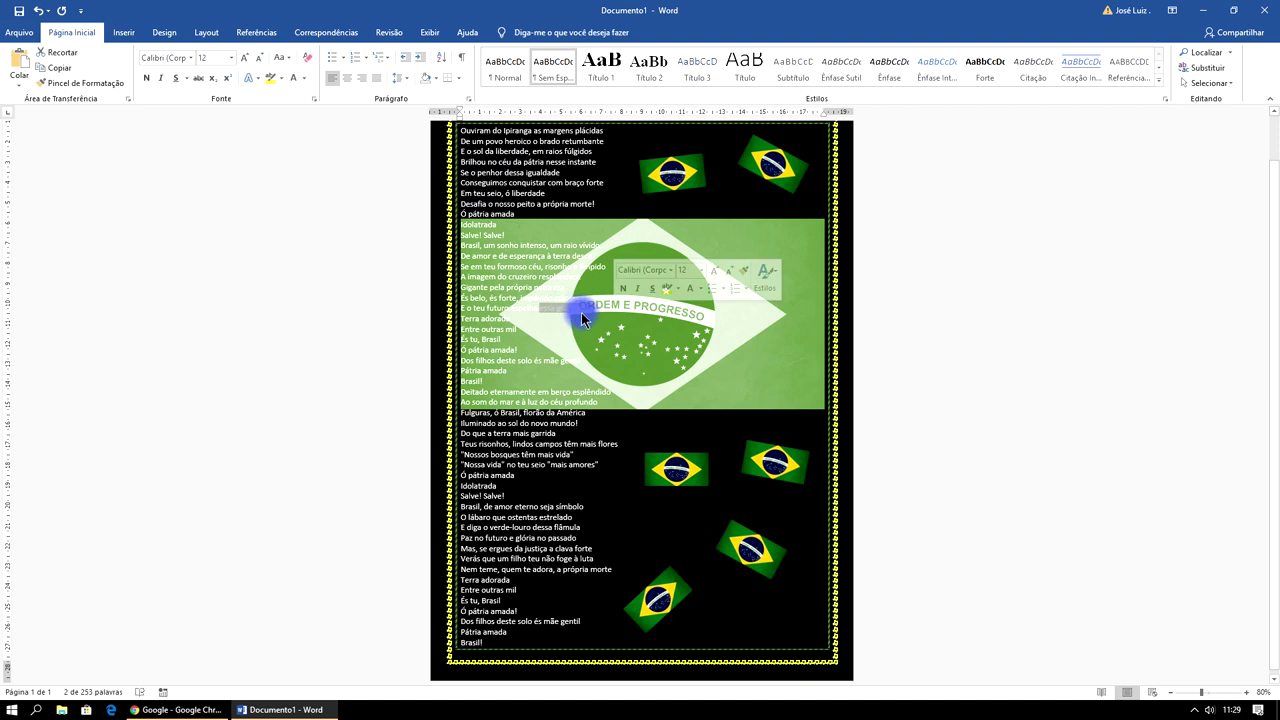
click(622, 340)
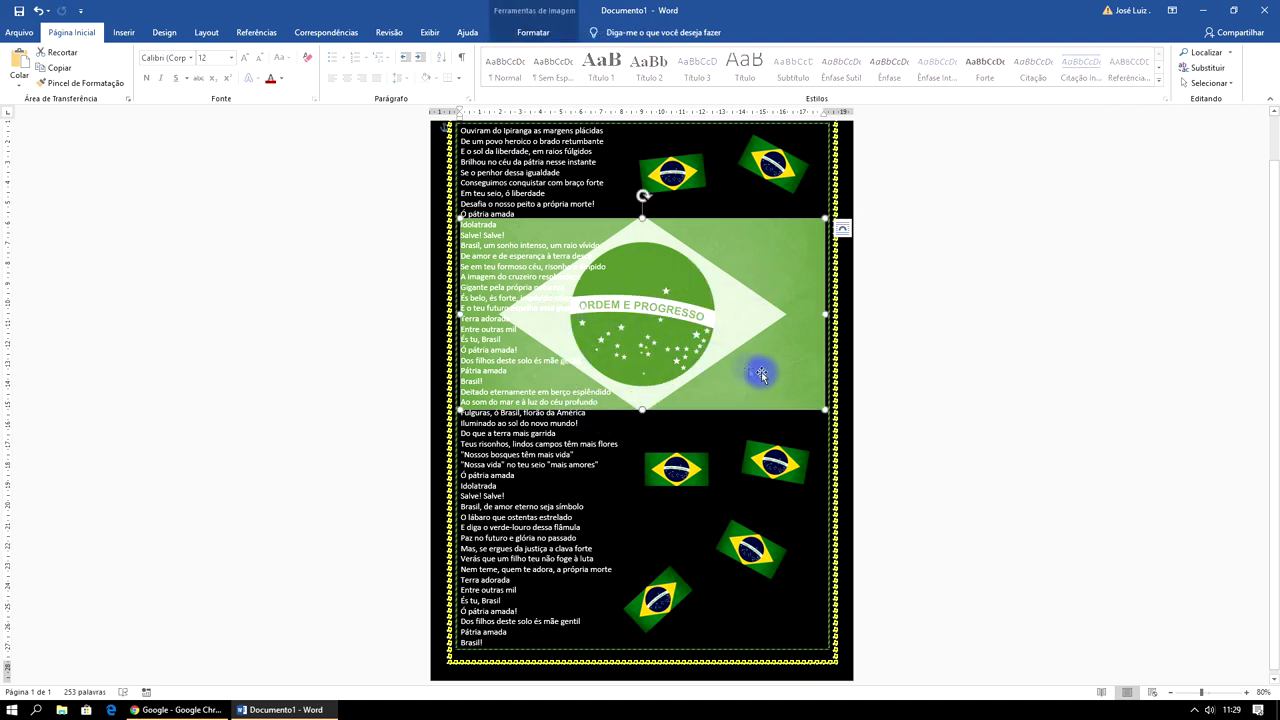
scroll(830, 380, up, 1)
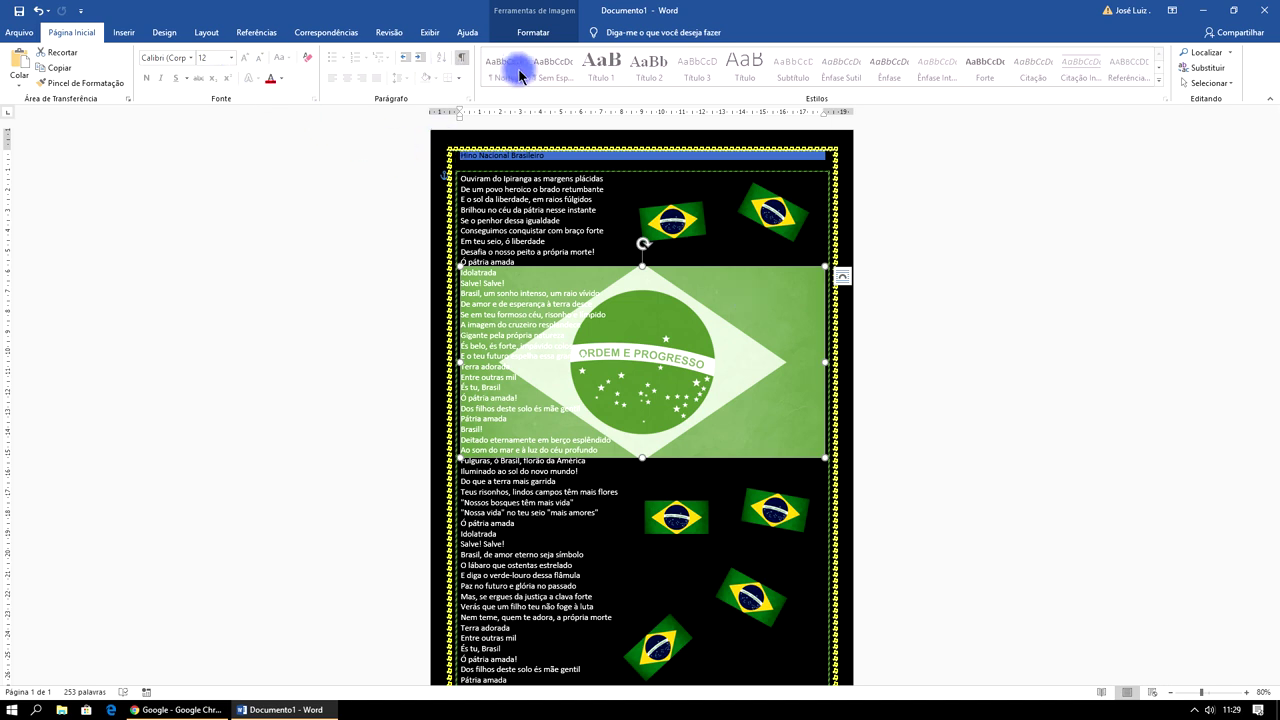
click(520, 32)
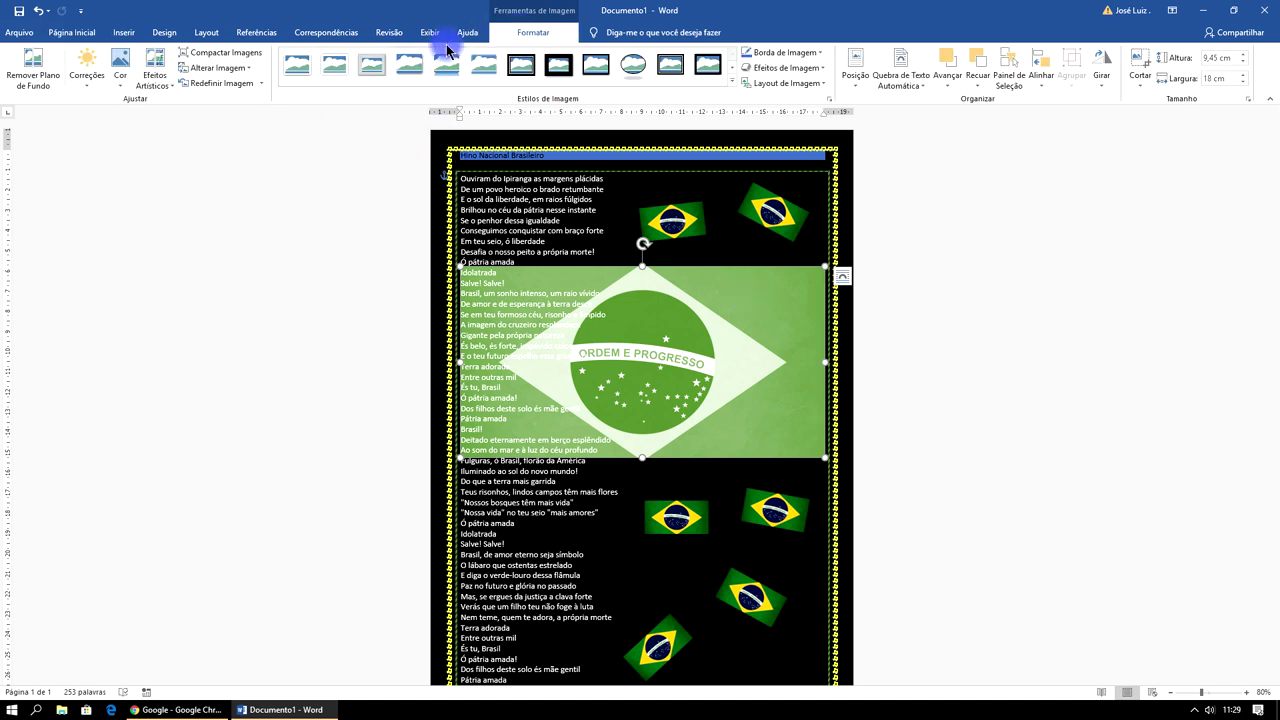
click(120, 75)
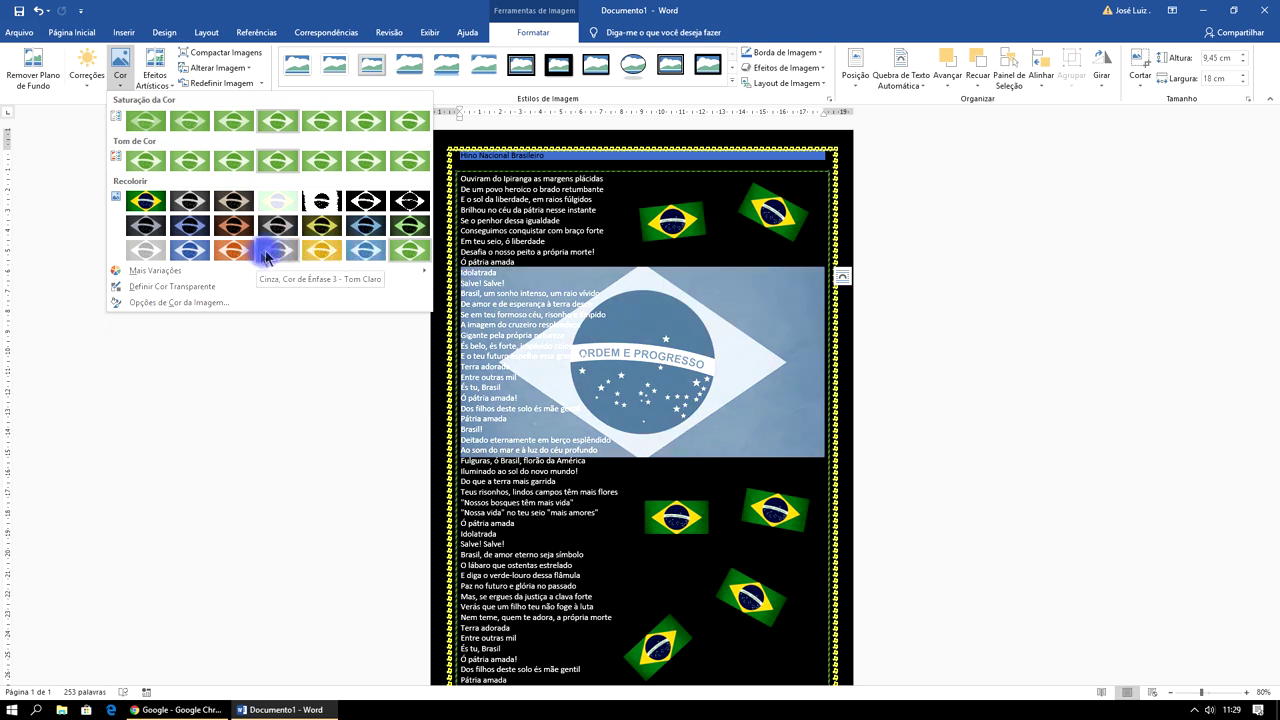
click(190, 258)
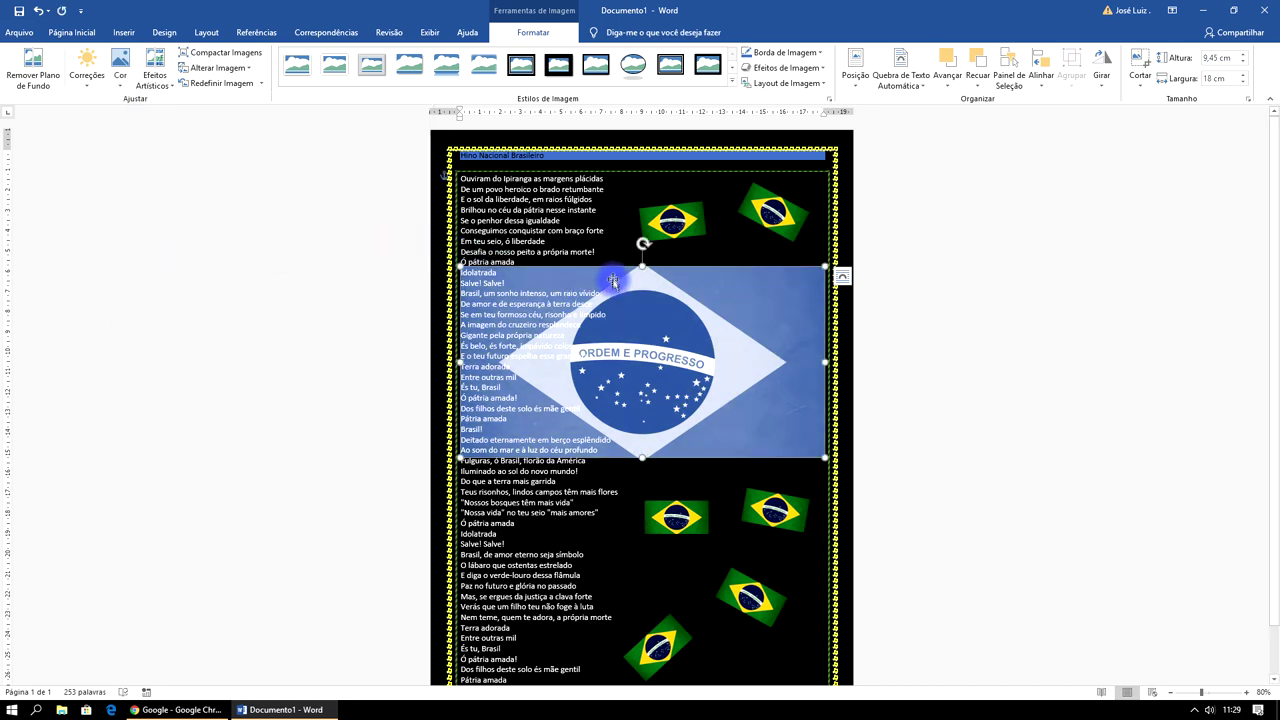
click(525, 304)
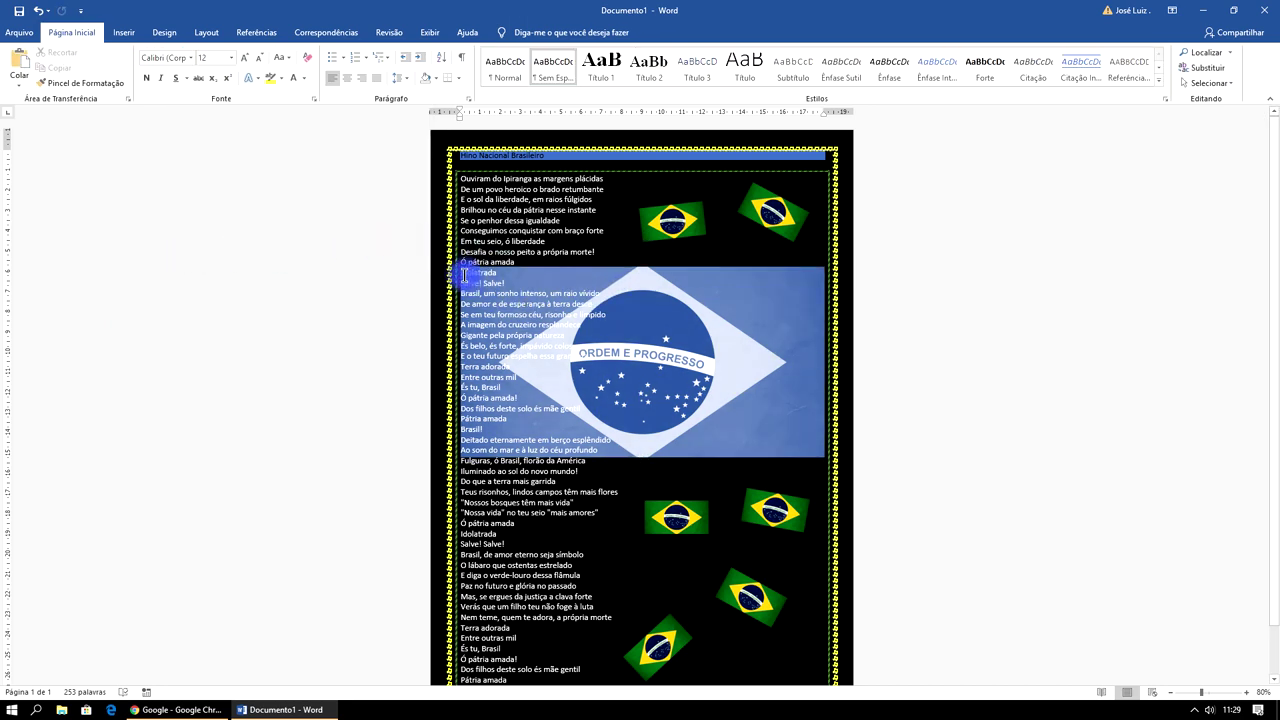
Step: Colour the lyric lines from 'Idolatrada' to 'céu profundo' dark green via the mini toolbar
drag(458, 272, 604, 448)
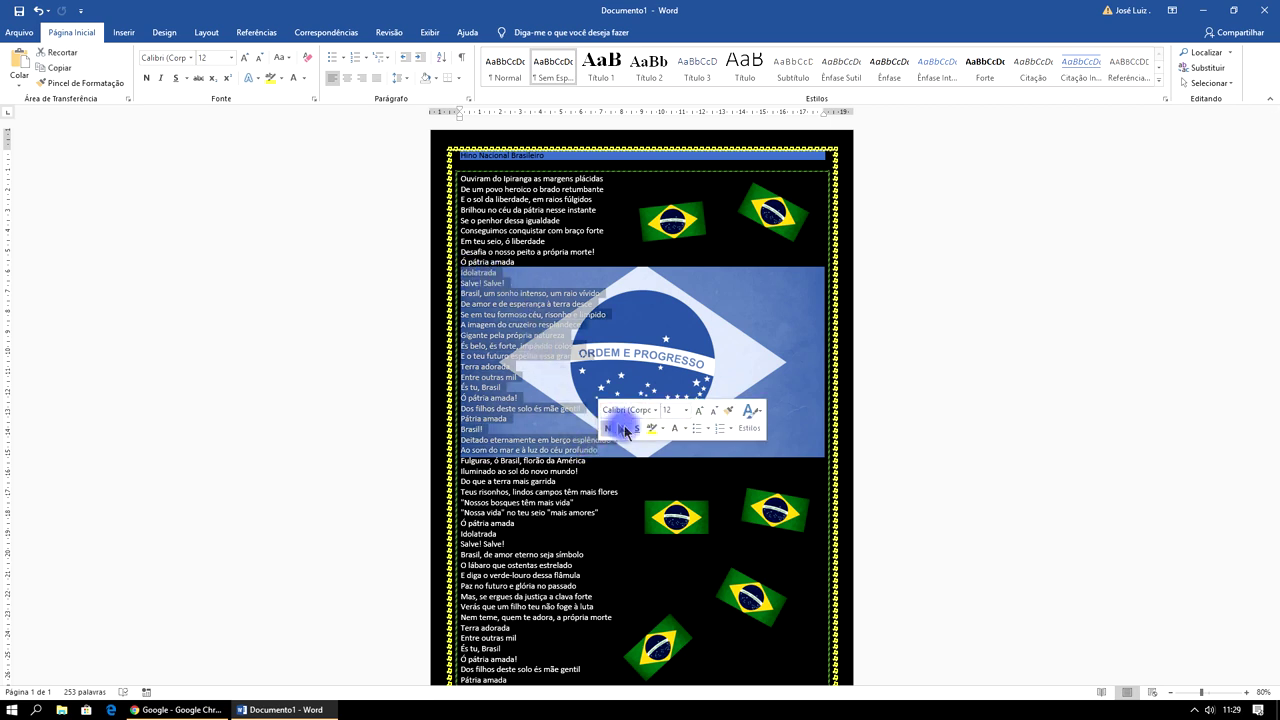
click(688, 432)
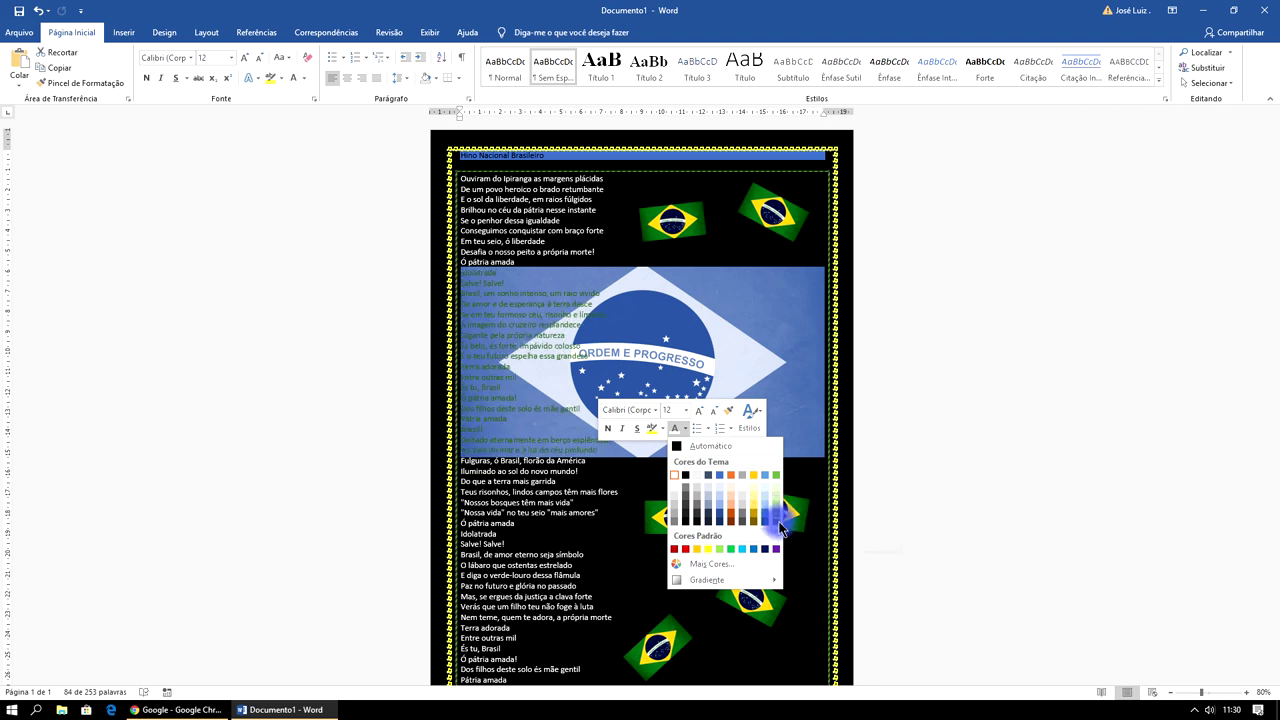
click(779, 516)
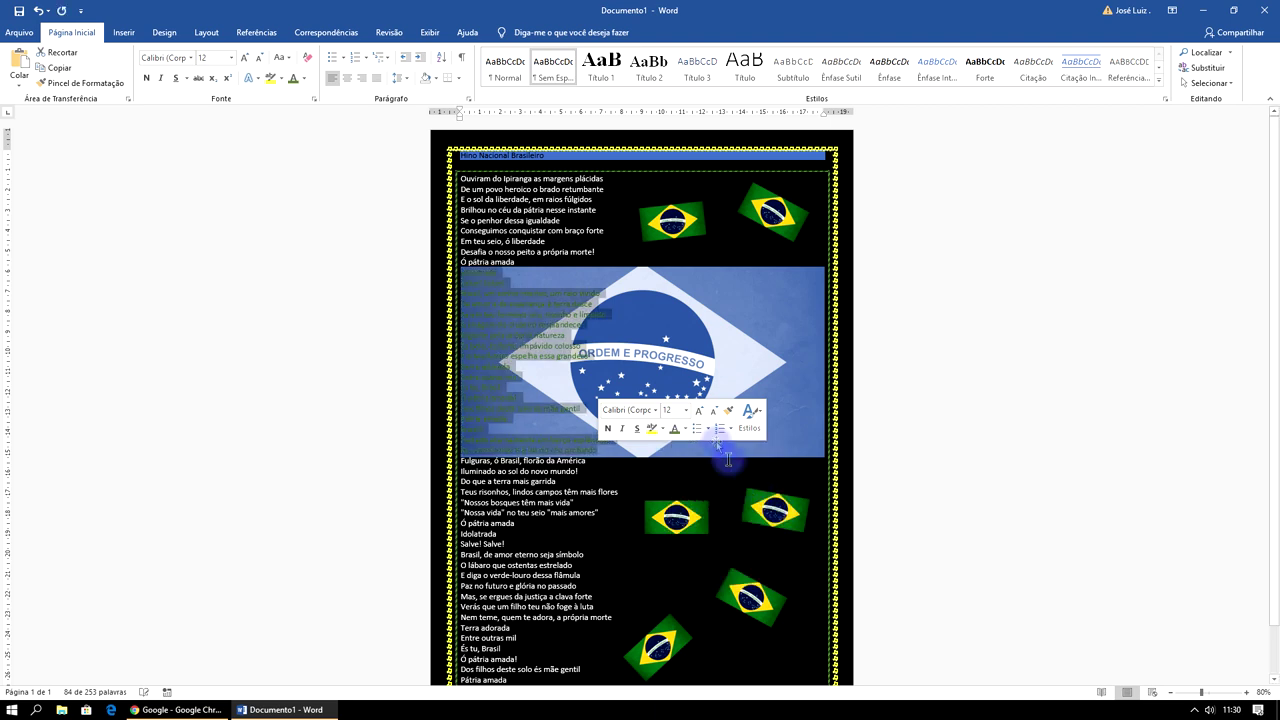
click(530, 235)
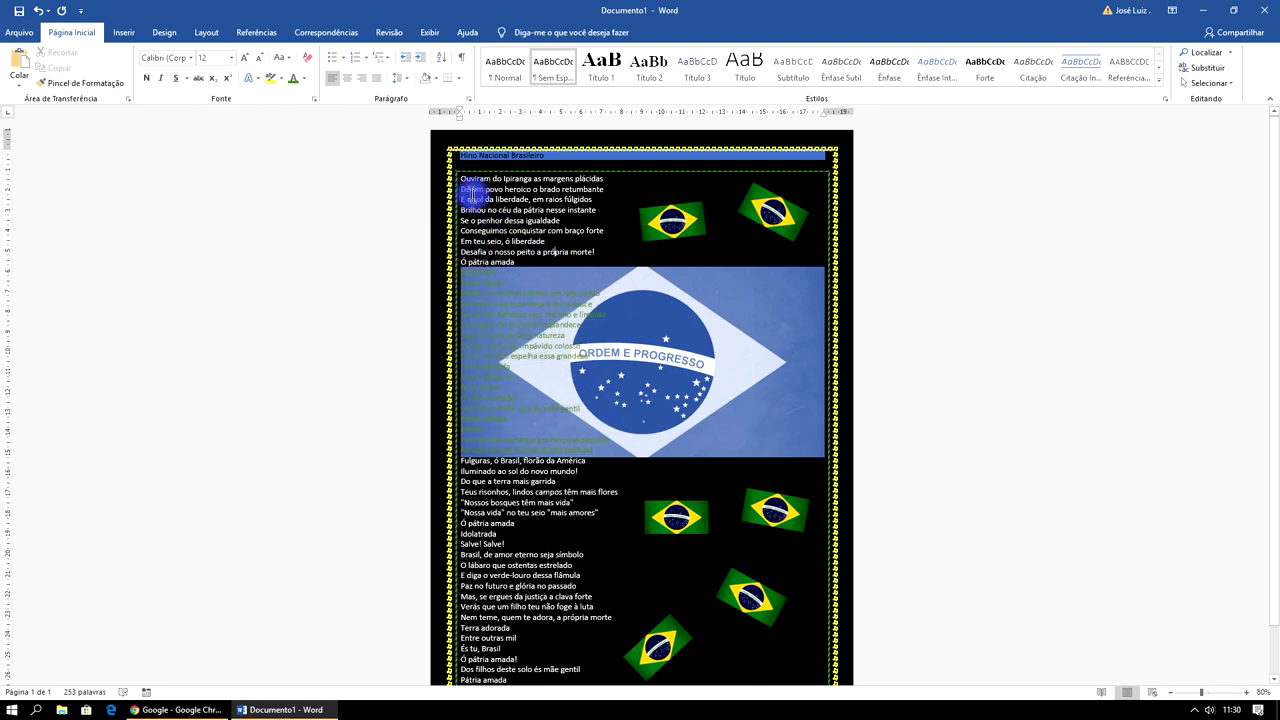
mouse_move(461, 272)
mouse_down()
mouse_move(614, 454)
mouse_move(493, 640)
mouse_up()
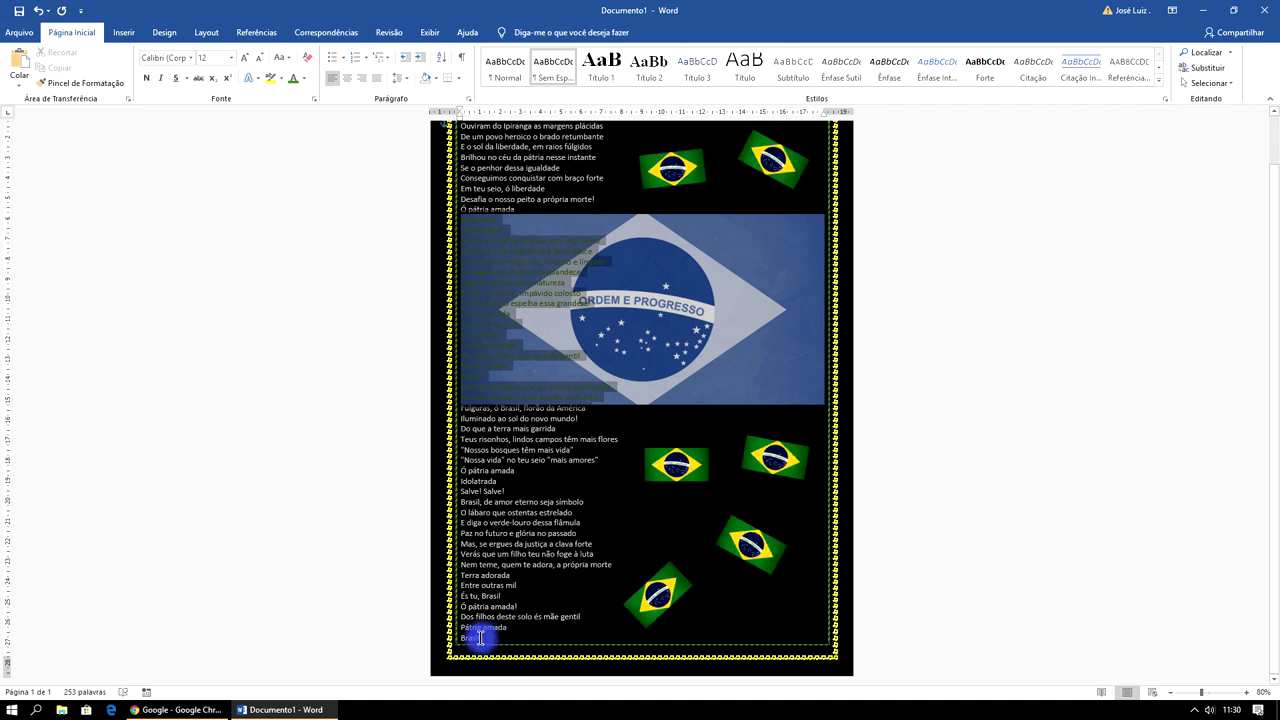
Step: Select the anthem lyrics from the first line to the closing 'Brasil!' and make them bold
drag(480, 638, 486, 634)
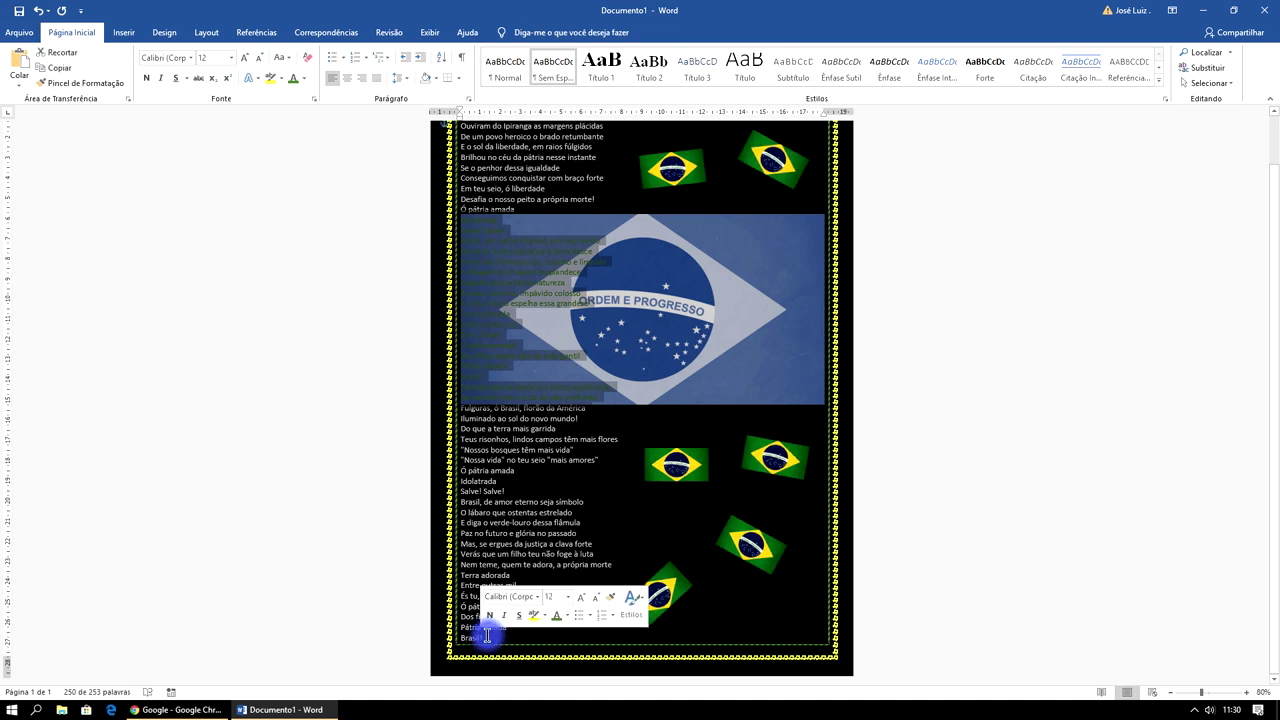
click(486, 634)
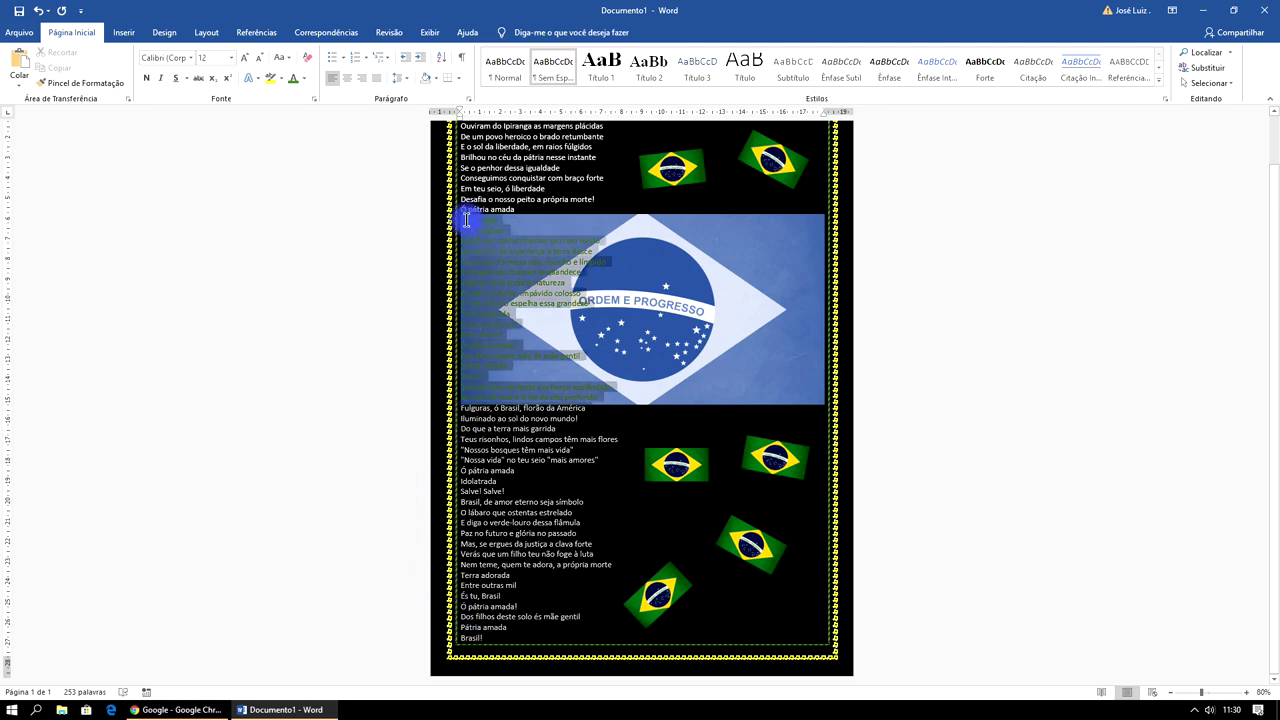
scroll(465, 219, up, 2)
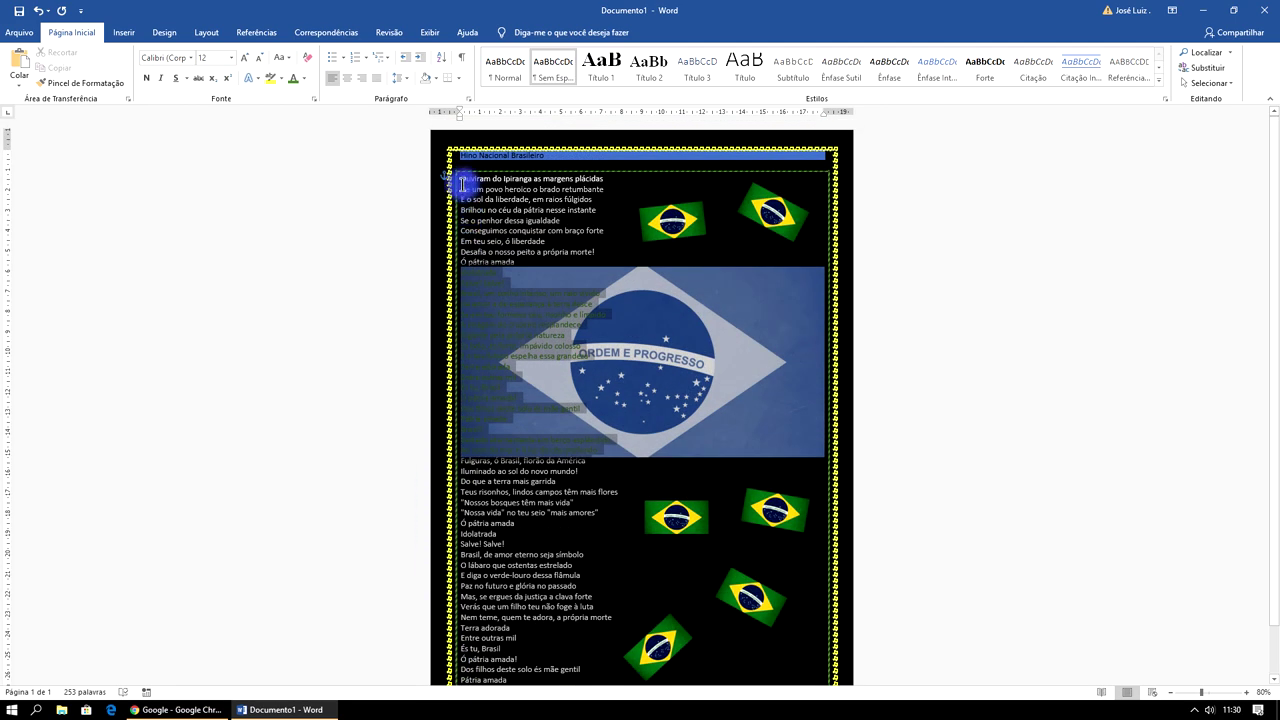
drag(463, 185, 462, 183)
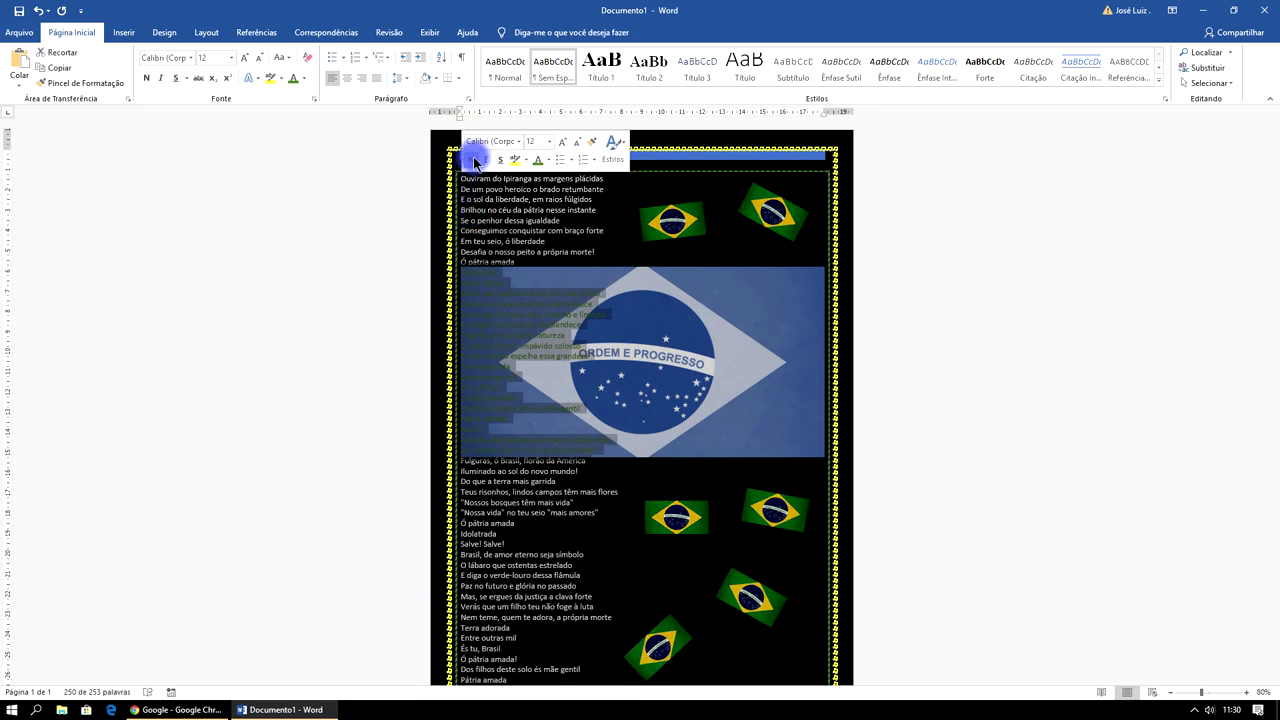
click(472, 160)
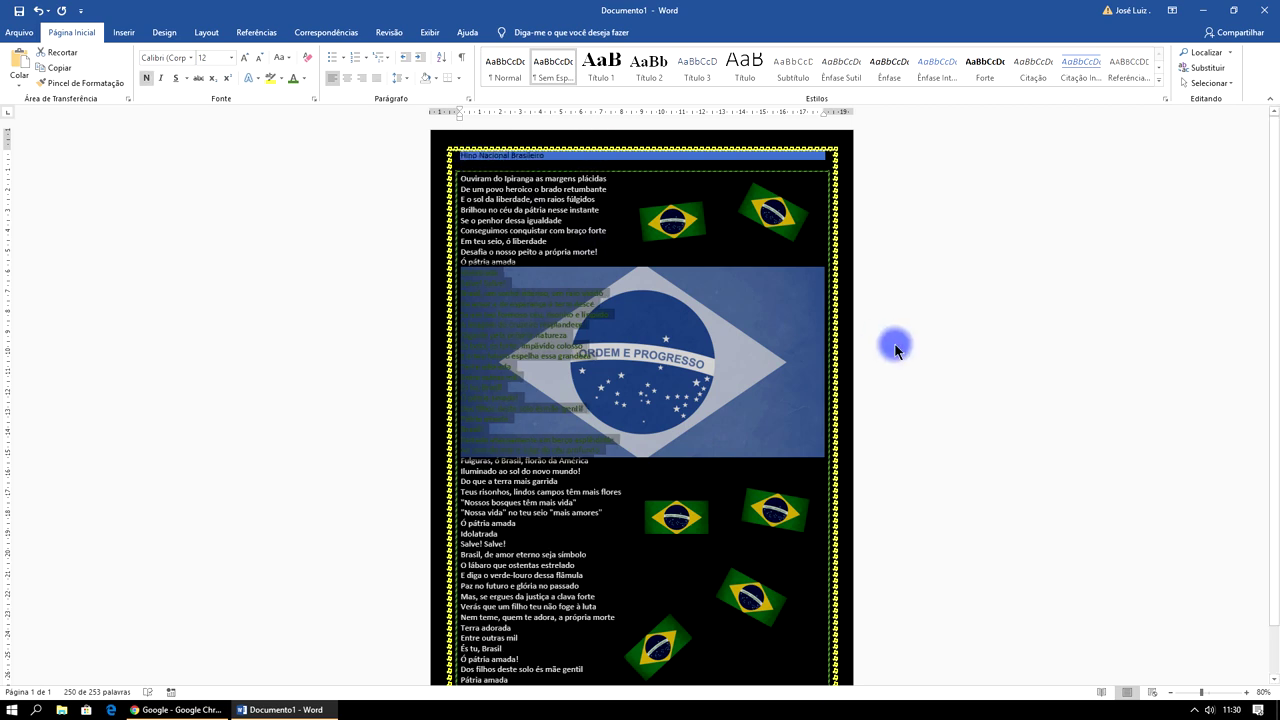
click(990, 350)
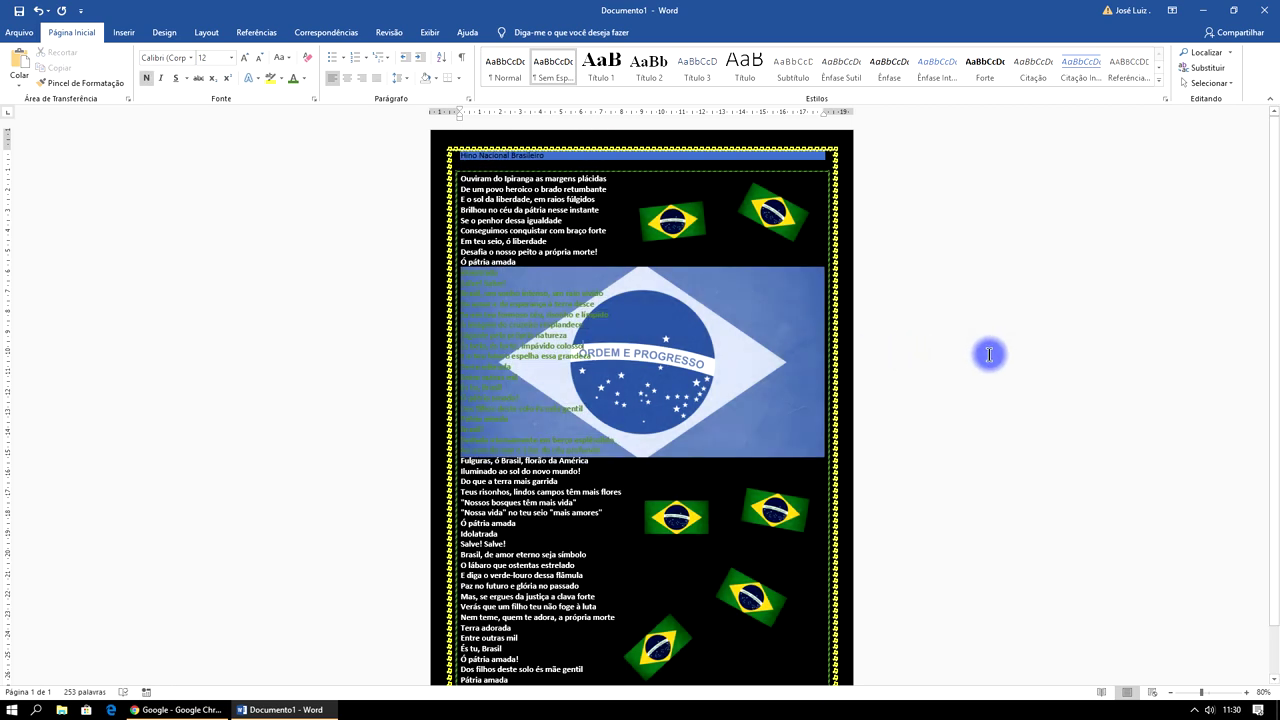
scroll(989, 354, down, 2)
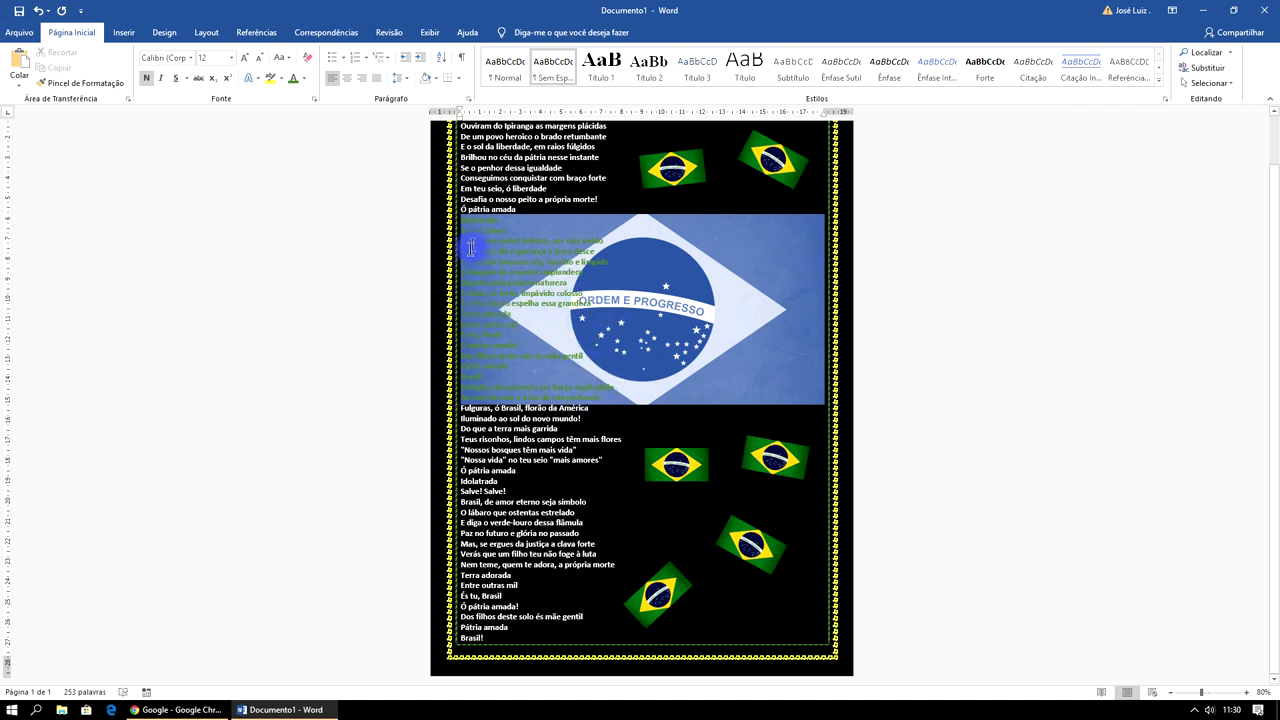
Step: Color the lyric lines over the blue flag, 'Idolatrada' to 'céu profundo', standard Yellow
drag(466, 221, 498, 350)
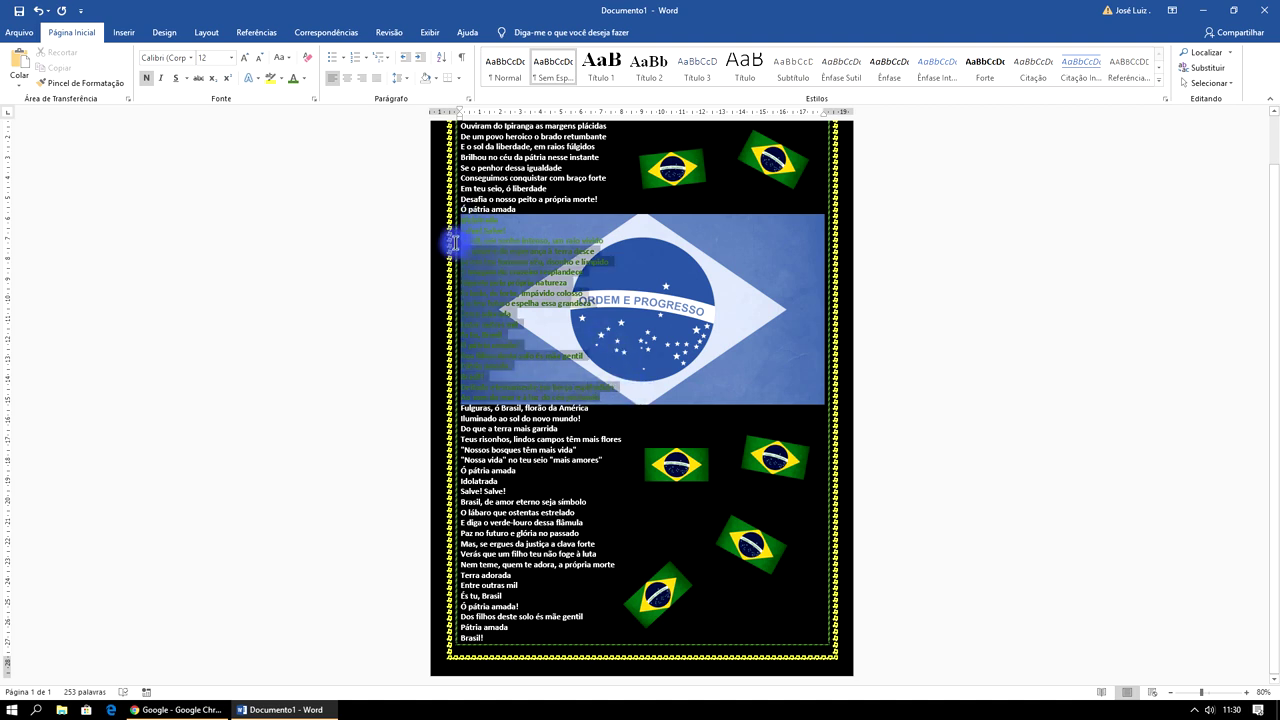
drag(498, 350, 474, 238)
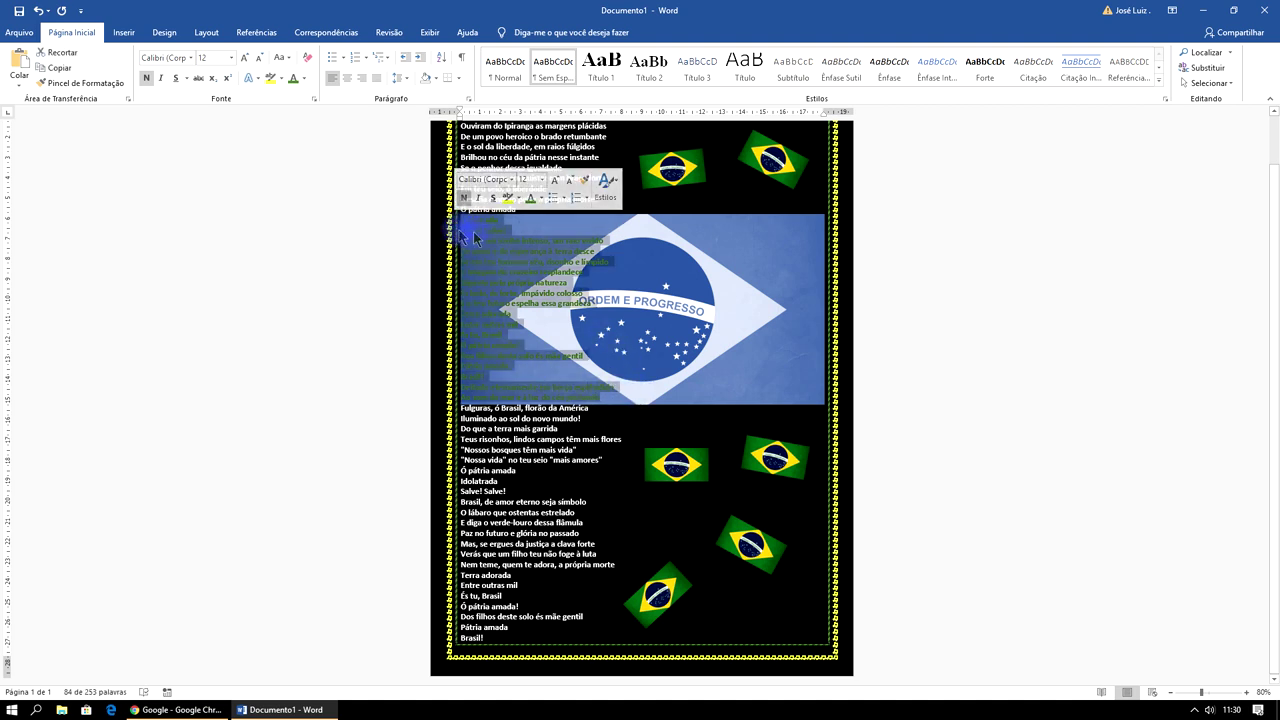
click(540, 197)
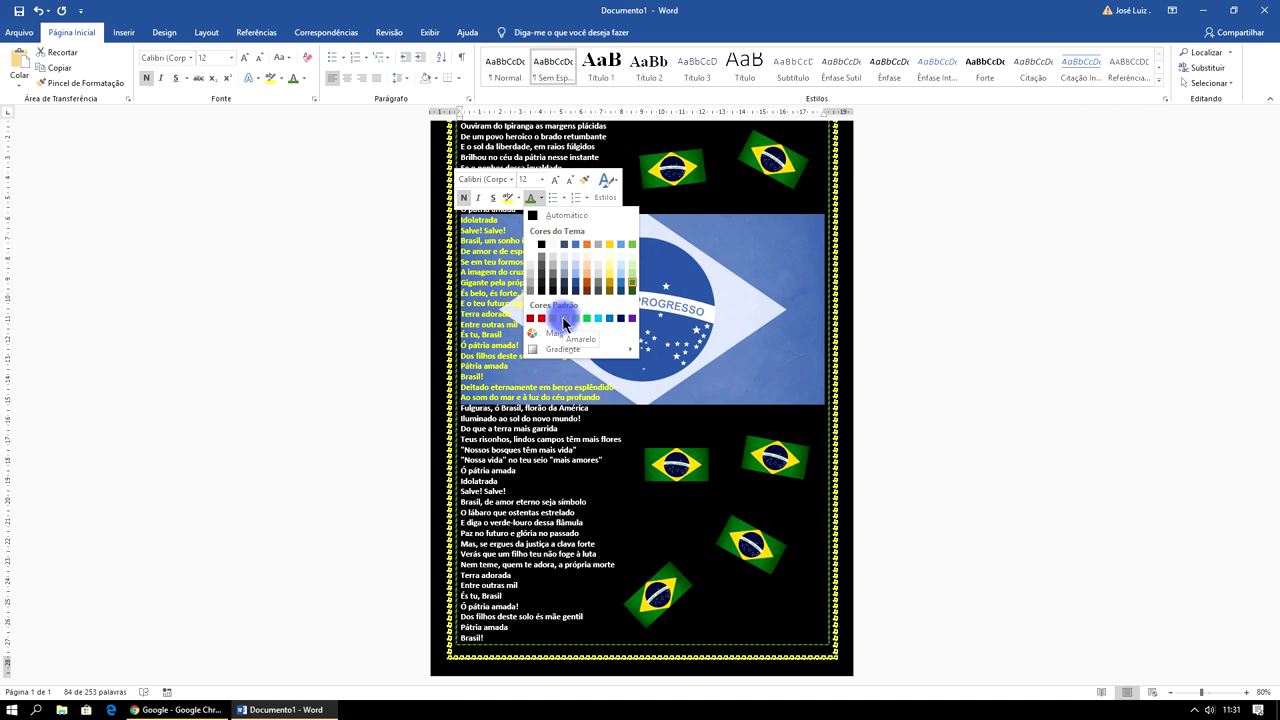
click(562, 316)
click(608, 505)
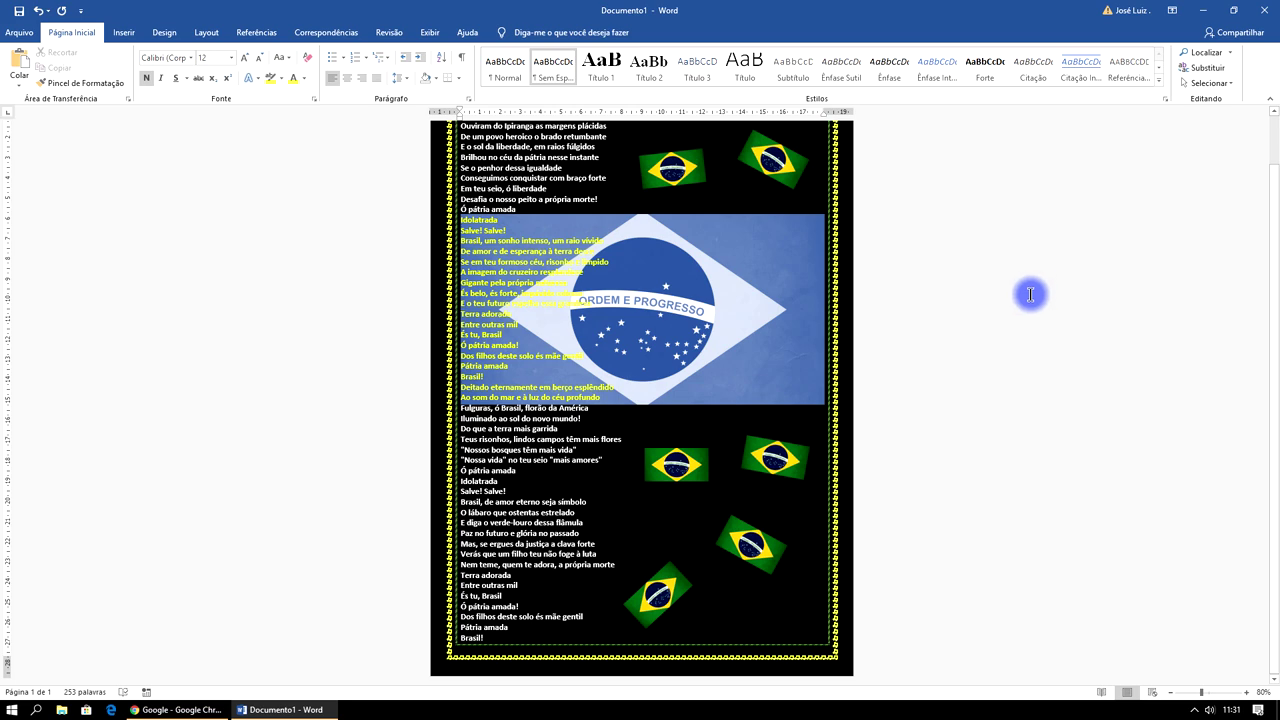
click(779, 262)
click(914, 254)
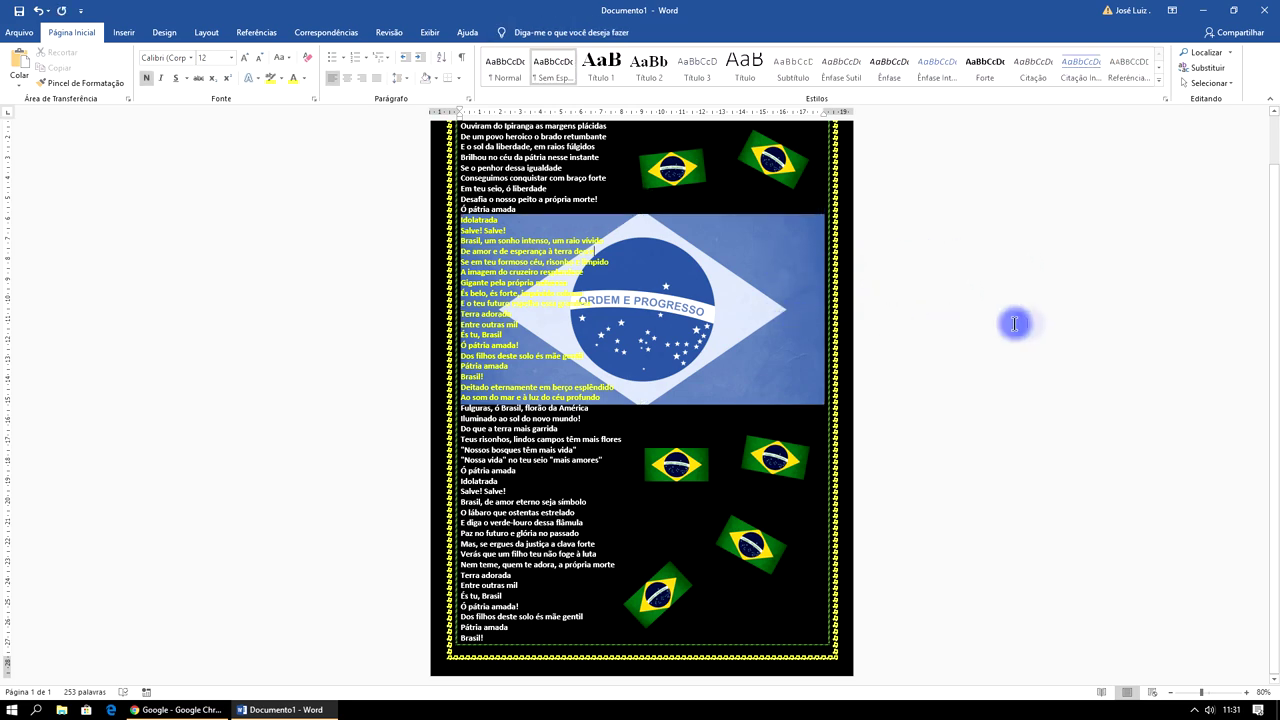
scroll(1014, 323, up, 2)
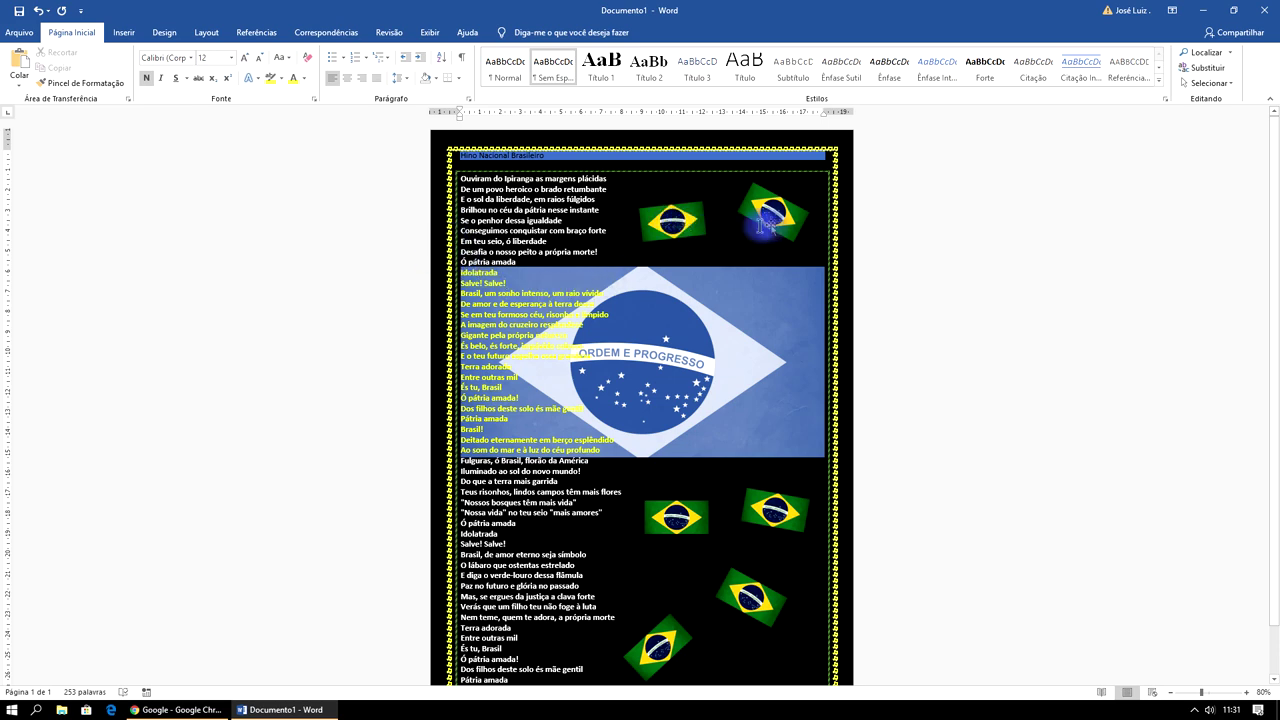
scroll(1030, 255, down, 1)
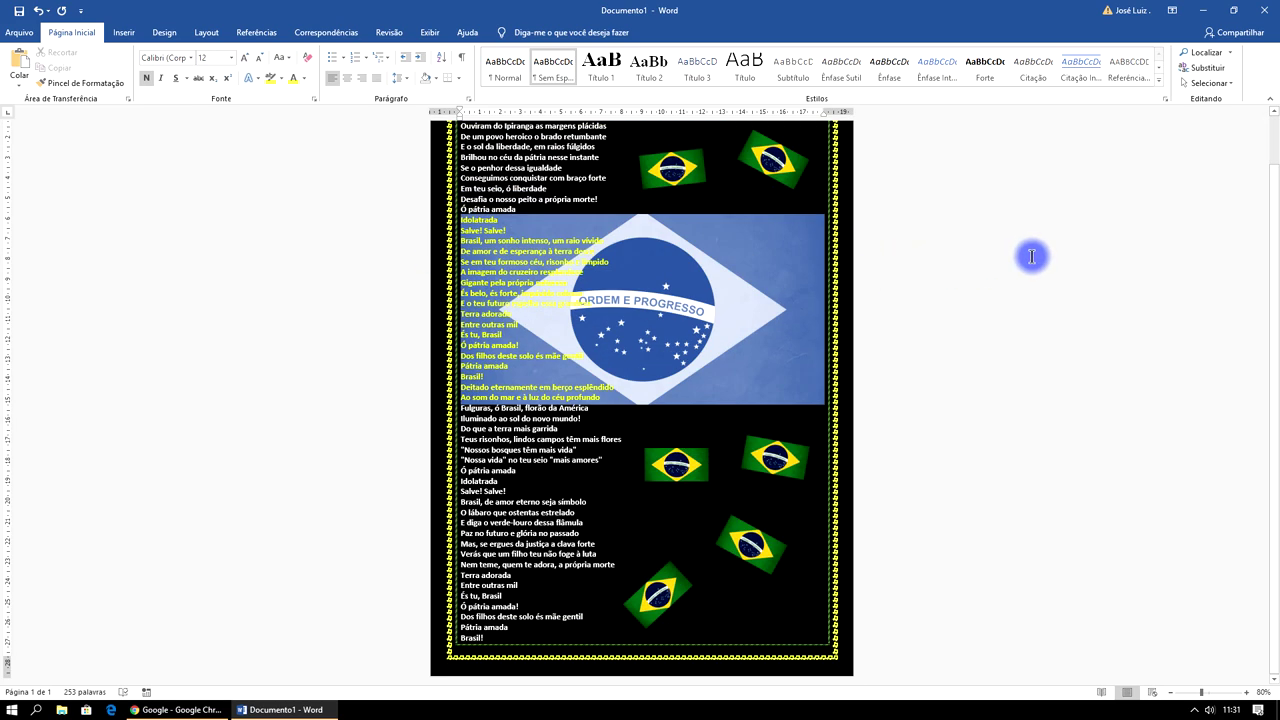
scroll(1030, 255, up, 1)
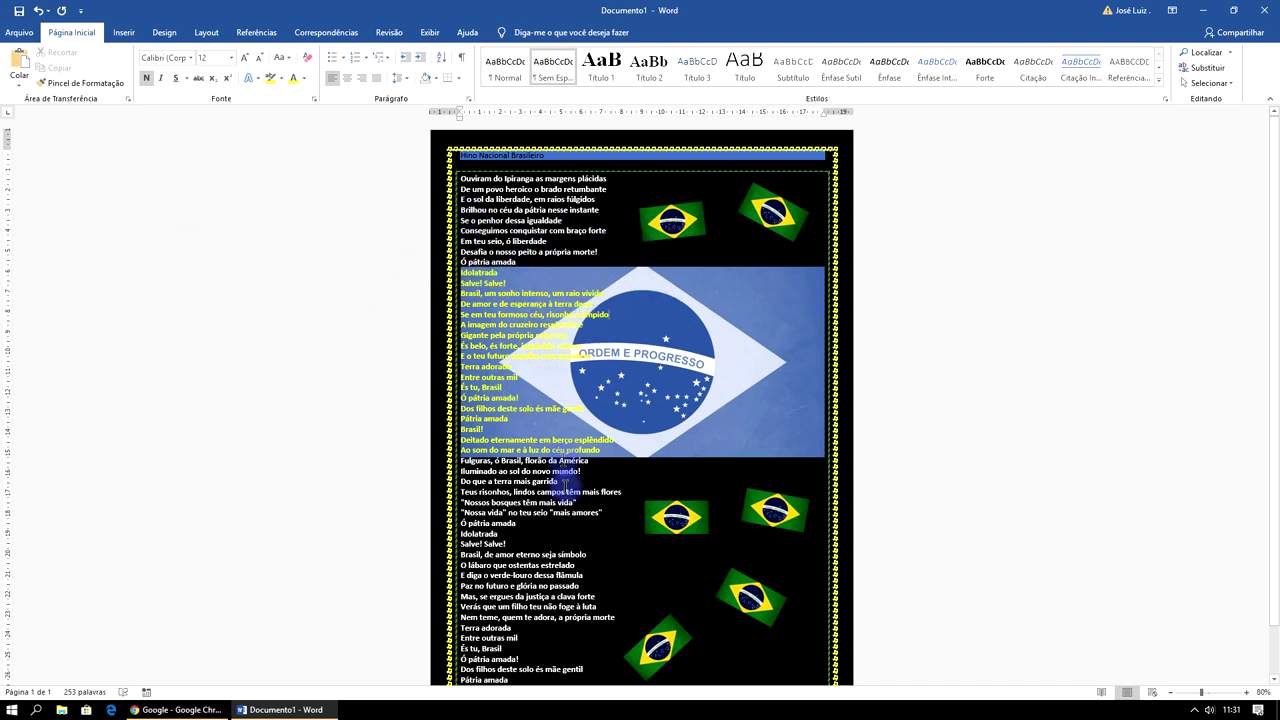
click(415, 420)
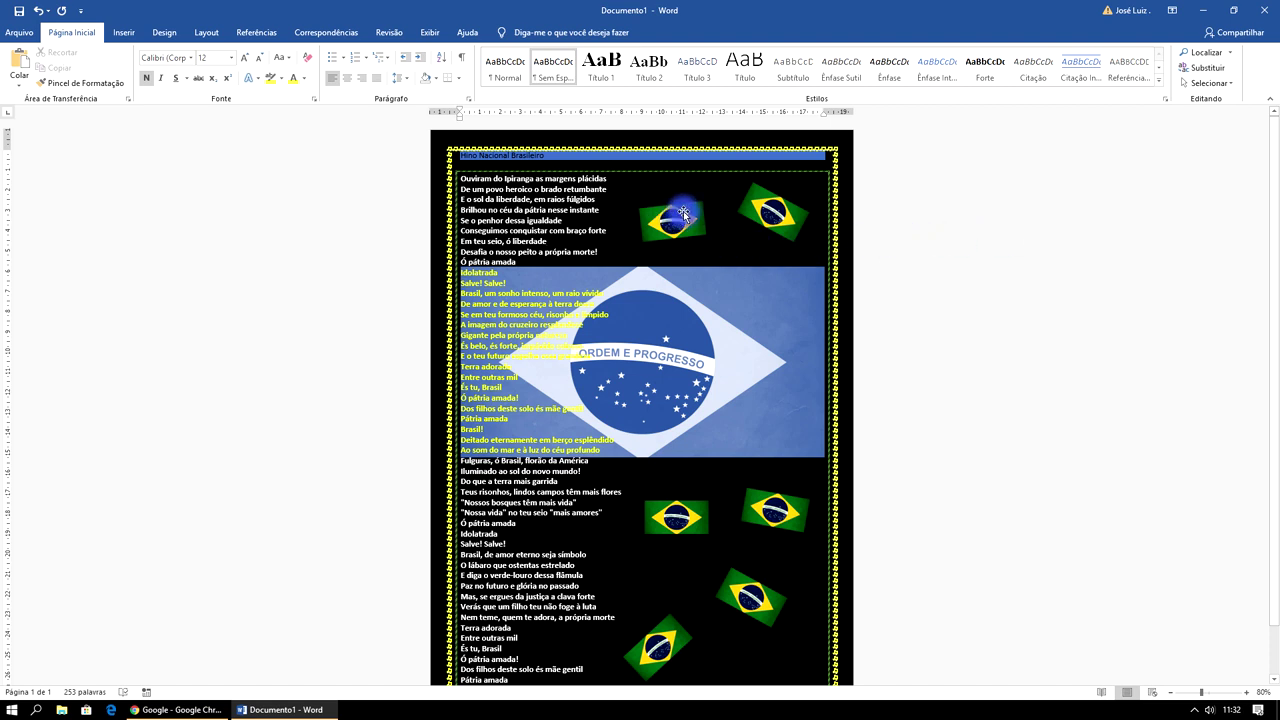
click(1024, 212)
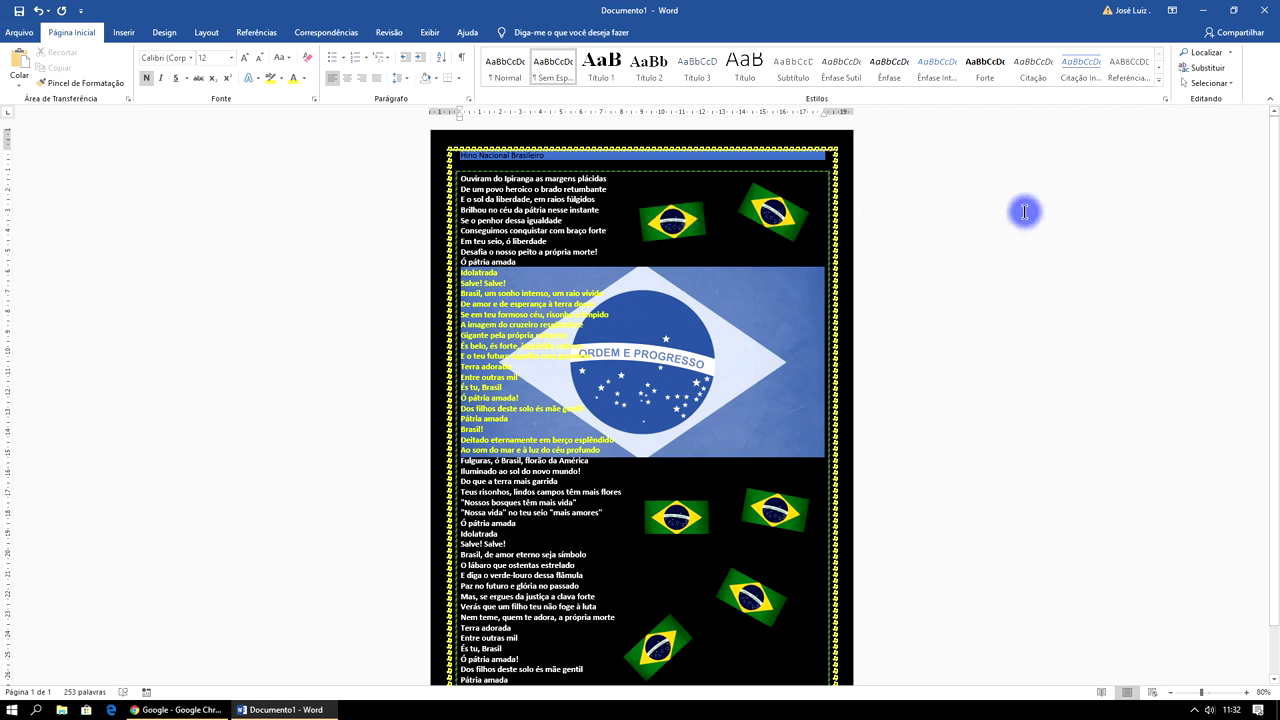